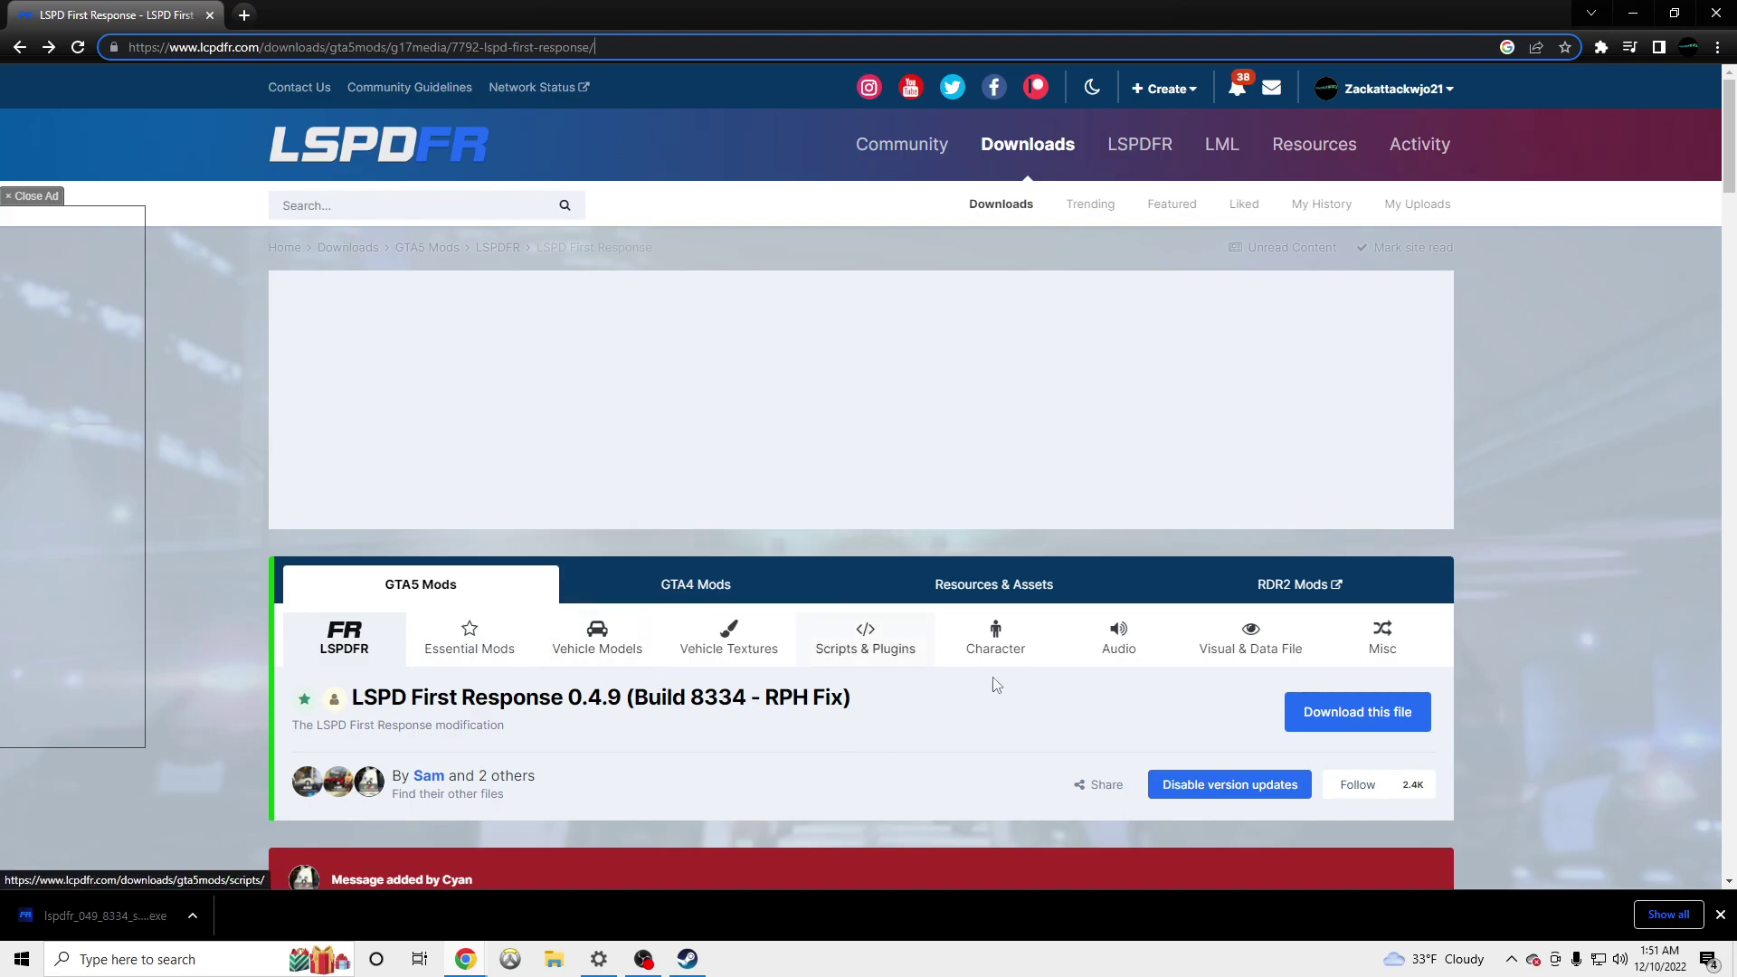
Review the LSPDFR 0.4.9 download files, close the list, and bring up Windows search.
scroll(692, 740, "down", 4)
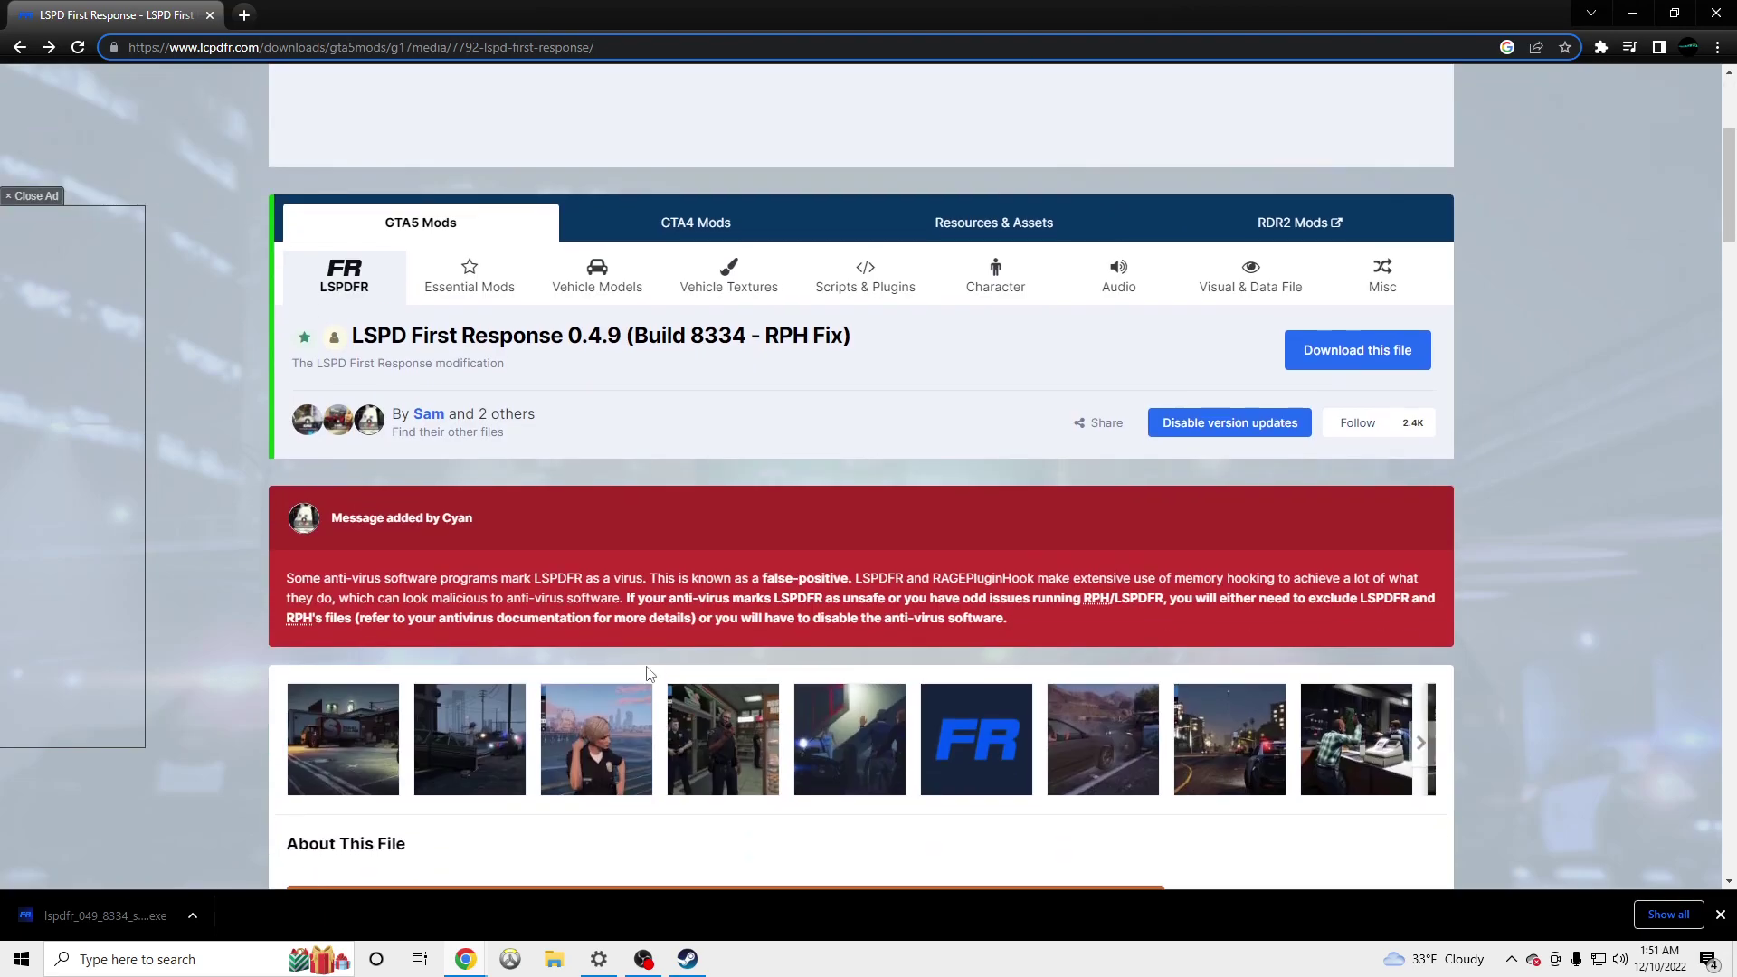
double_click(1356, 350)
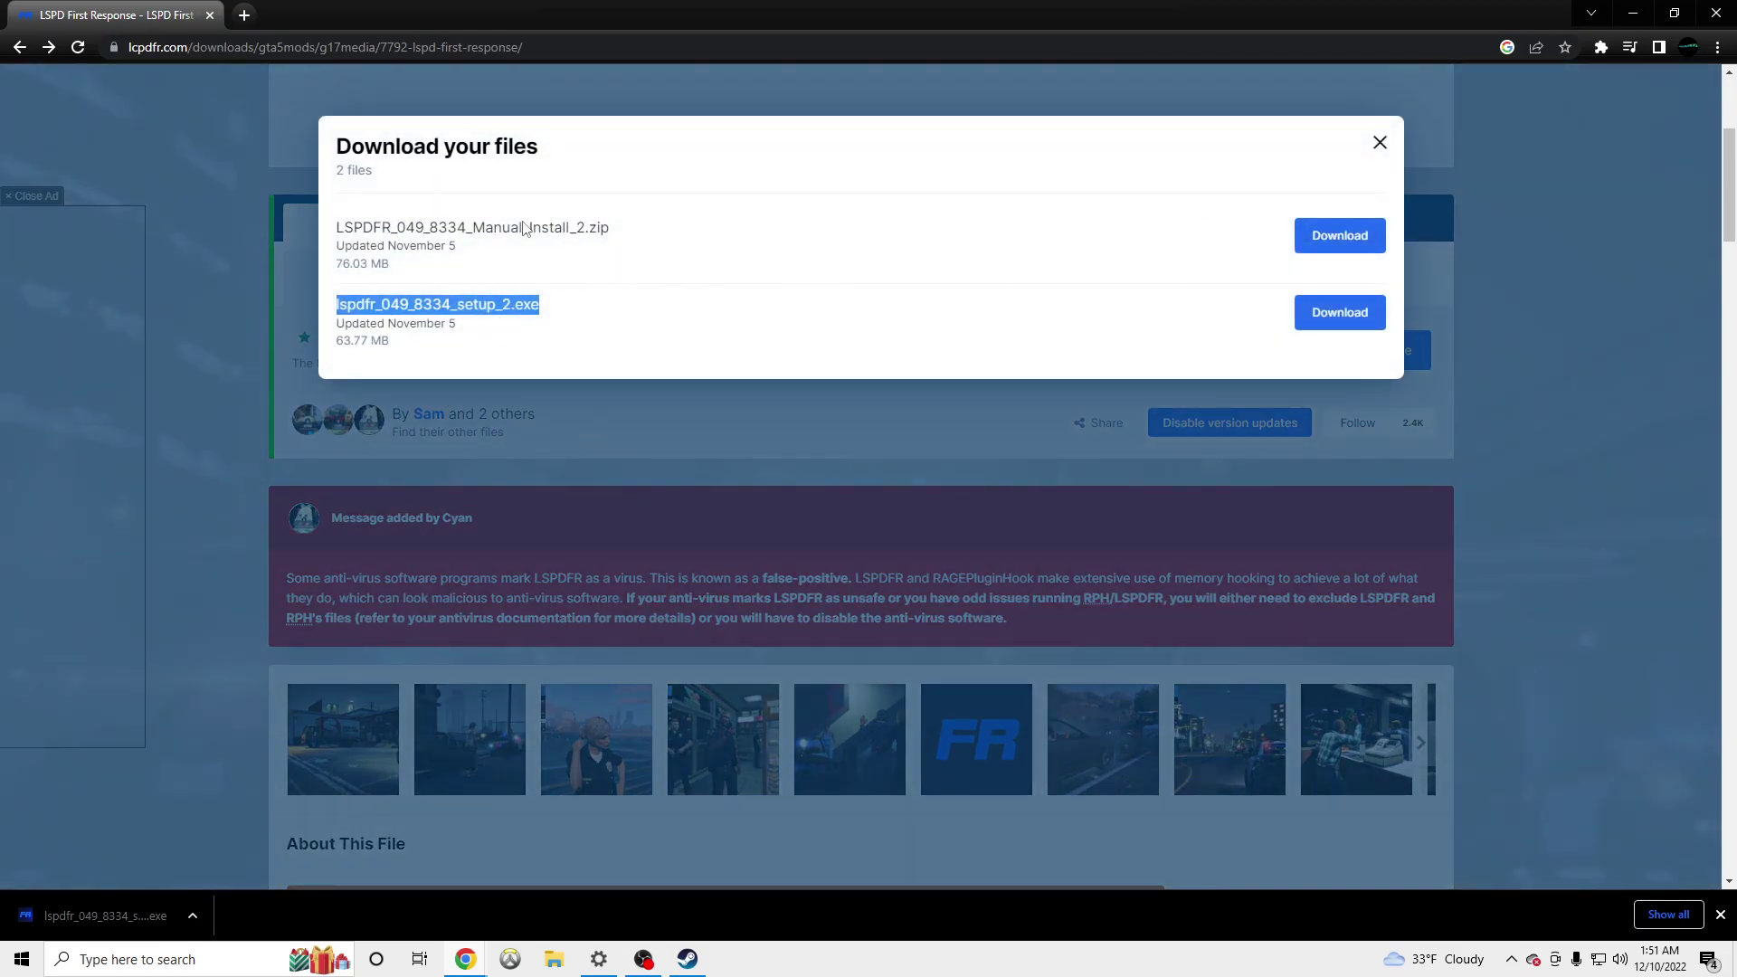
left_click(241, 536)
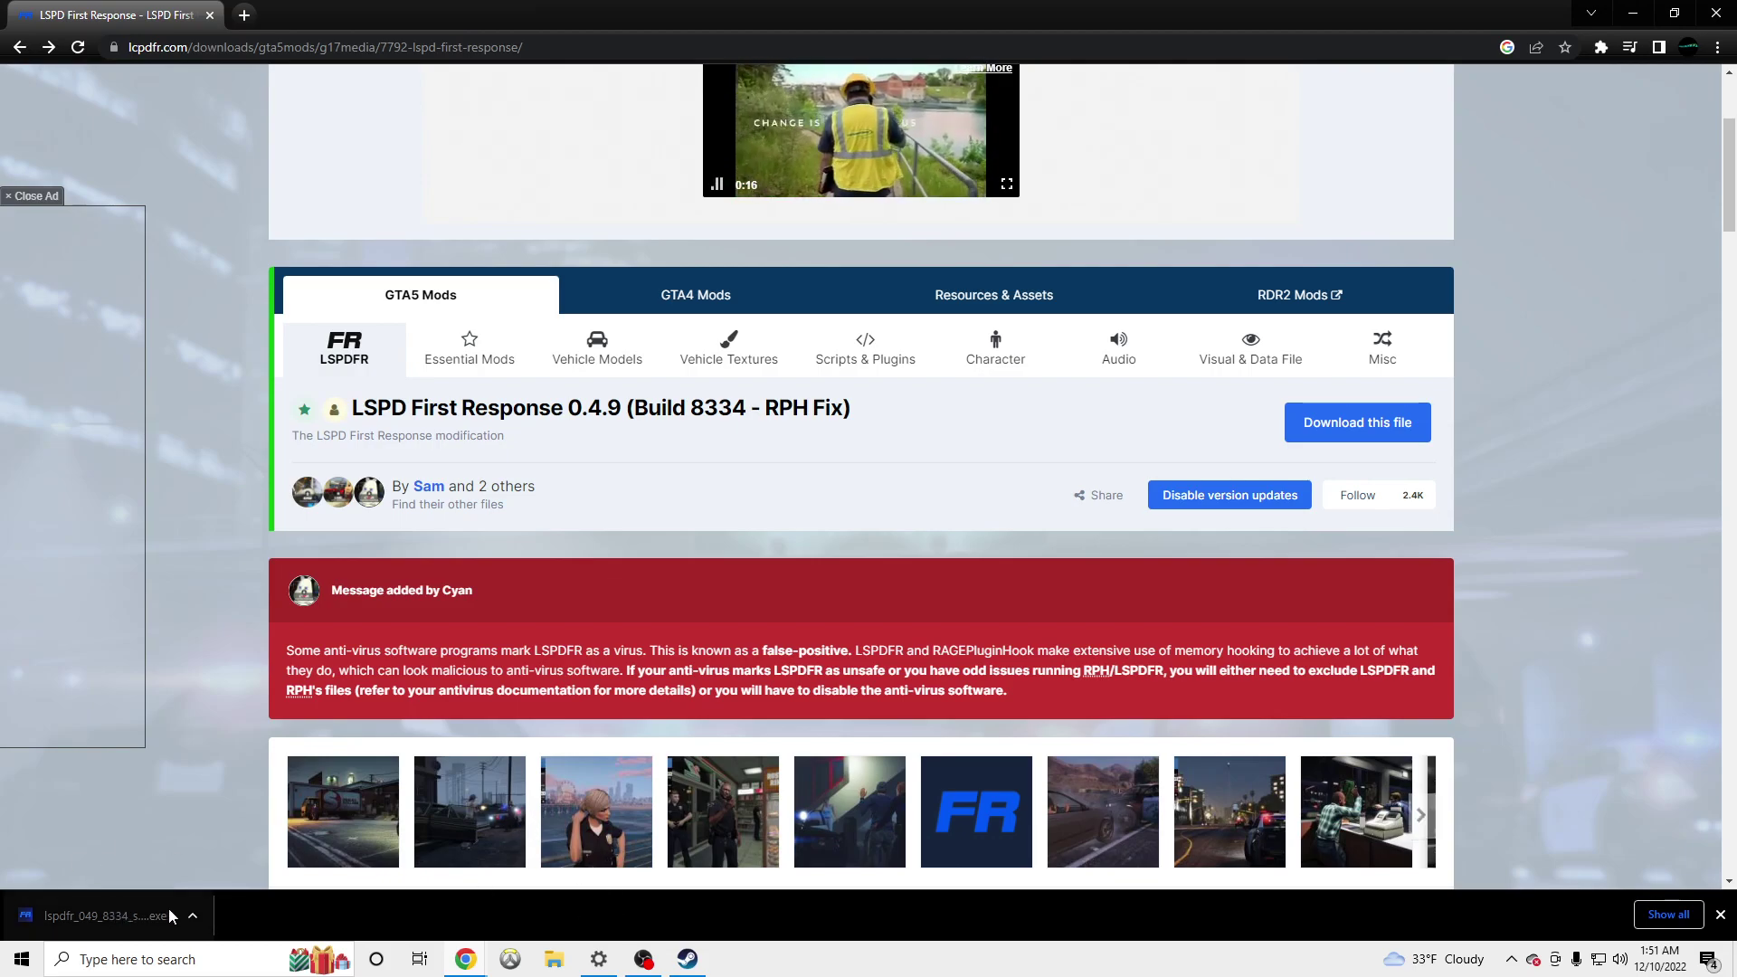
left_click(156, 961)
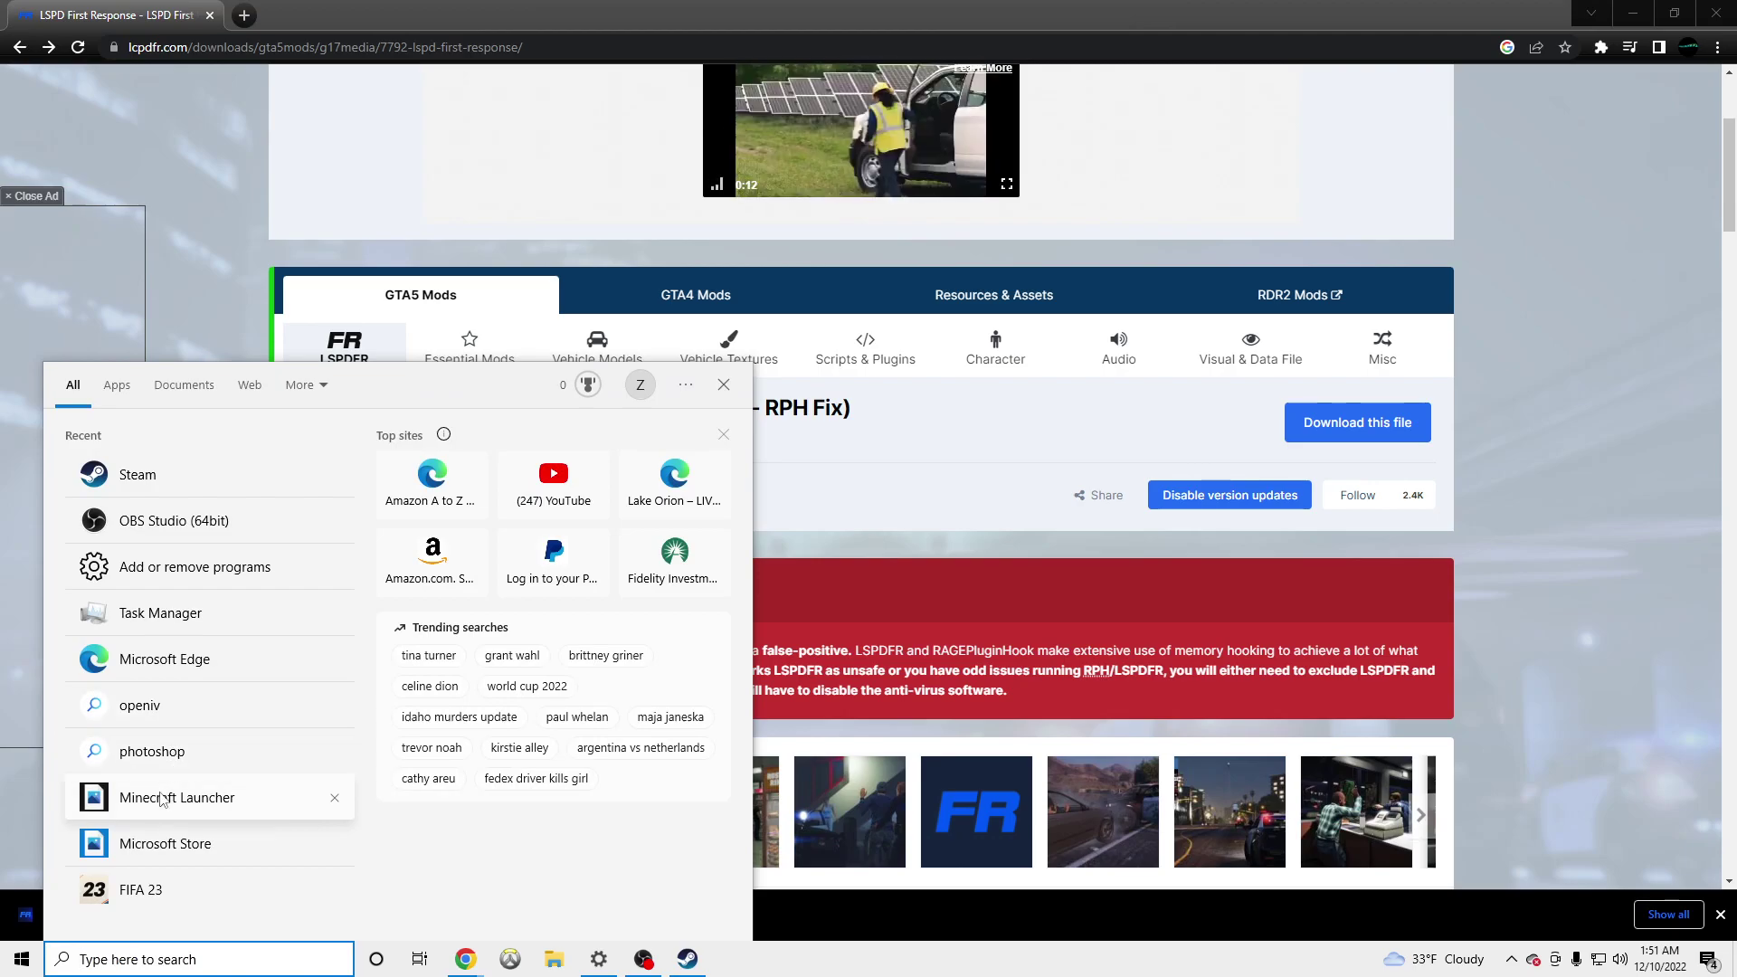
Launch Steam and open the Manage menu for Grand Theft Auto V in the library.
type("s")
left_click(182, 466)
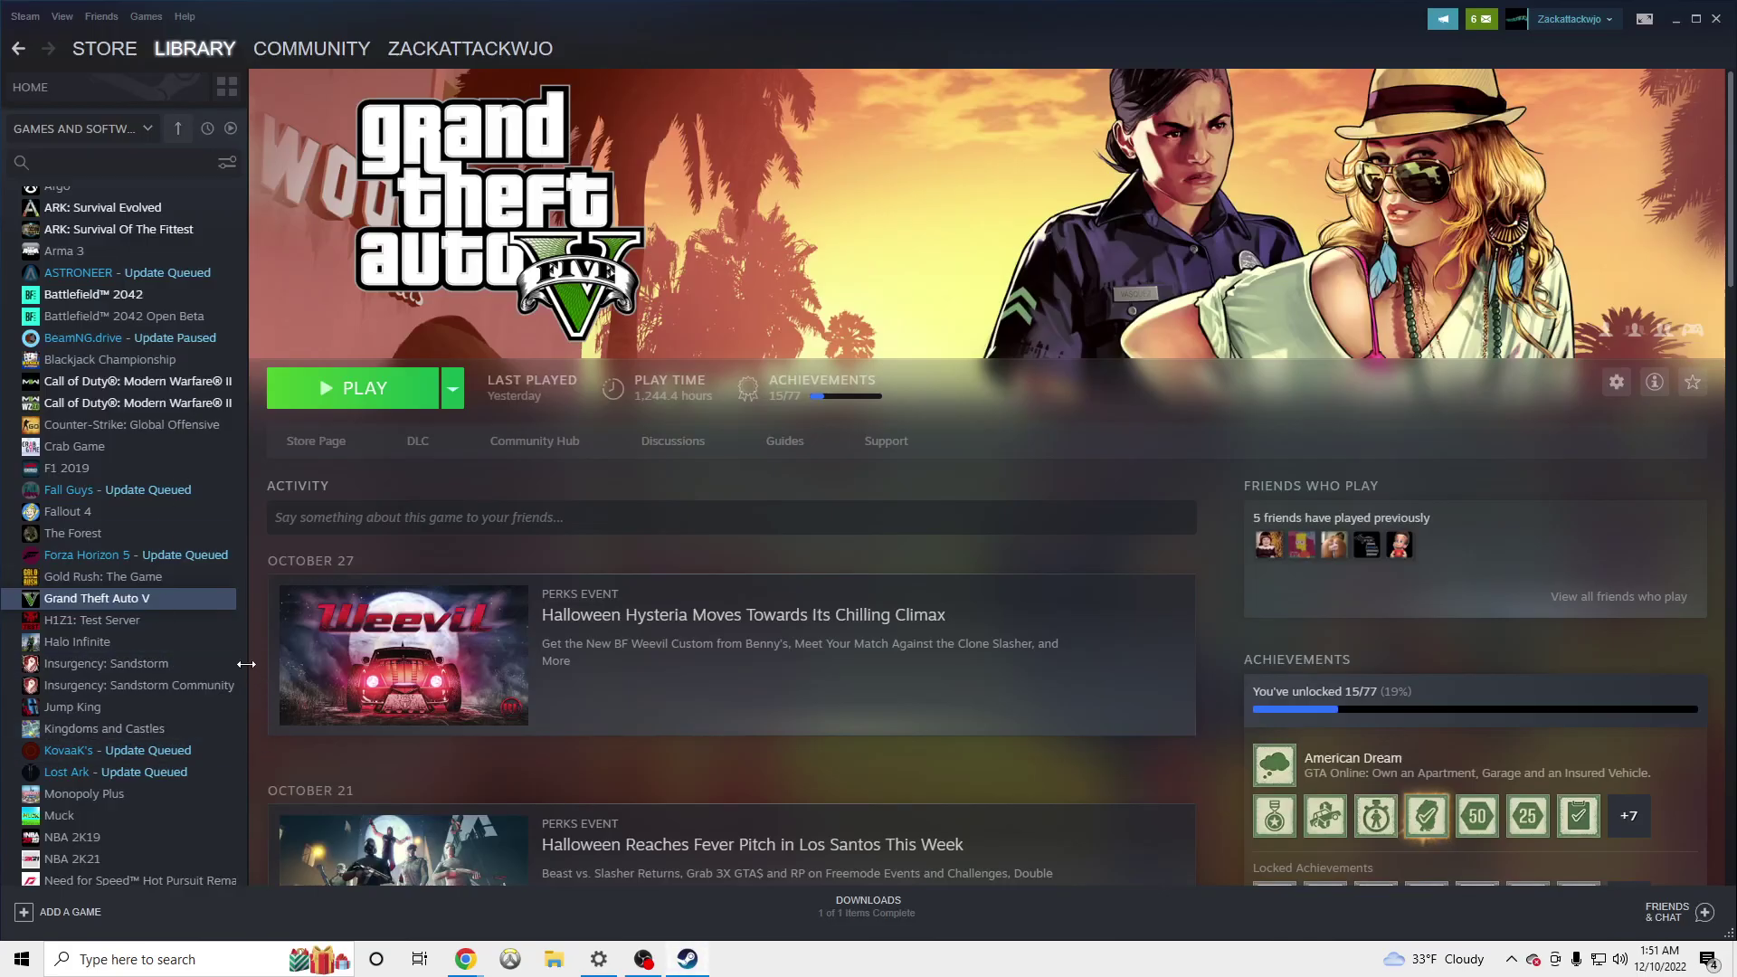
right_click(110, 601)
mouse_move(156, 685)
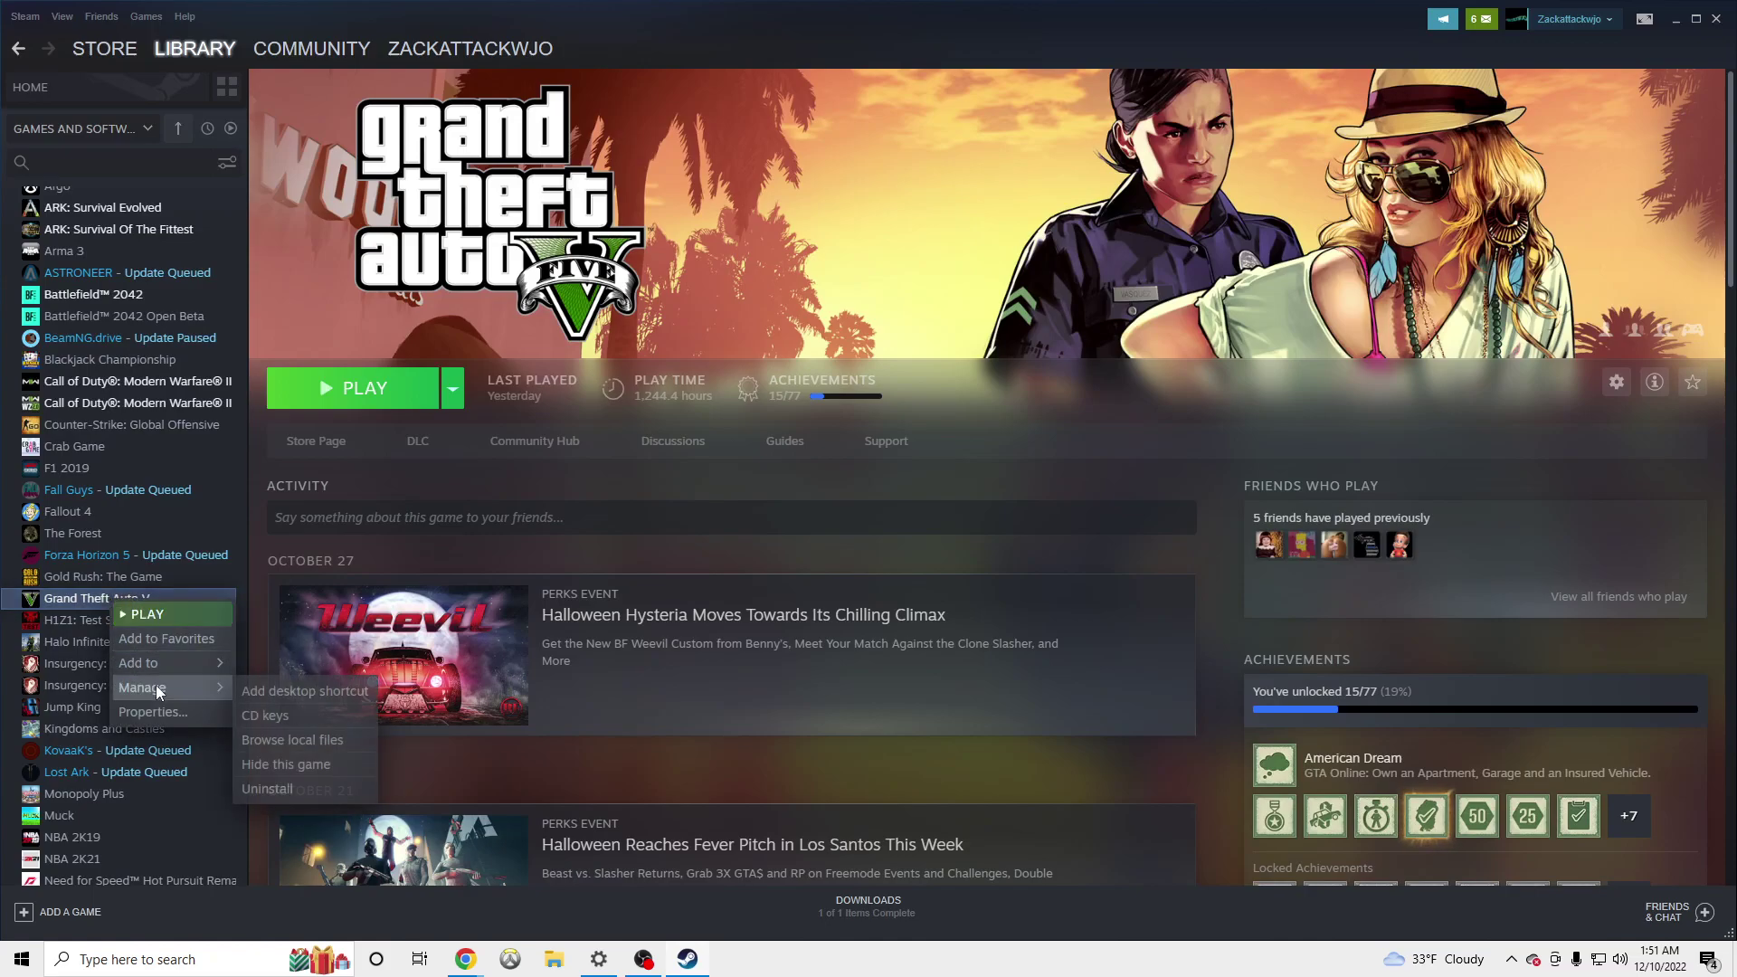
Open the Grand Theft Auto V local install folder in File Explorer.
left_click(323, 740)
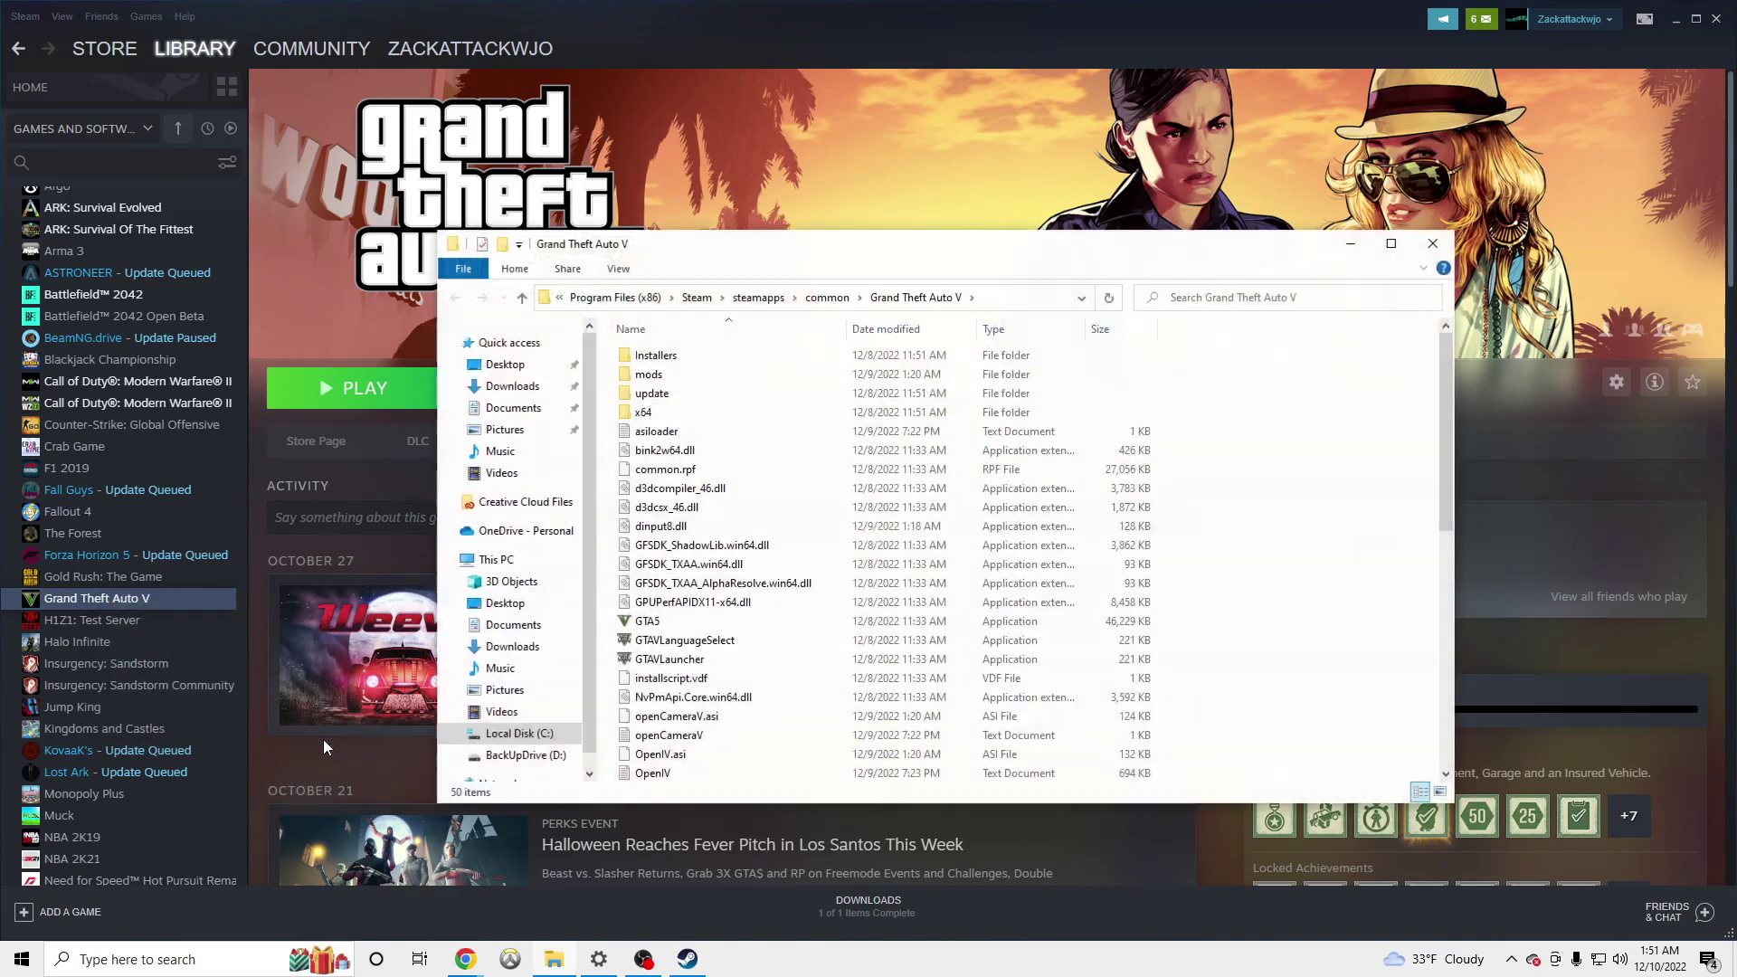
mouse_move(892, 261)
left_mouse_down()
mouse_move(961, 239)
mouse_move(848, 227)
mouse_move(874, 239)
left_mouse_up()
scroll(742, 588, "down", 9)
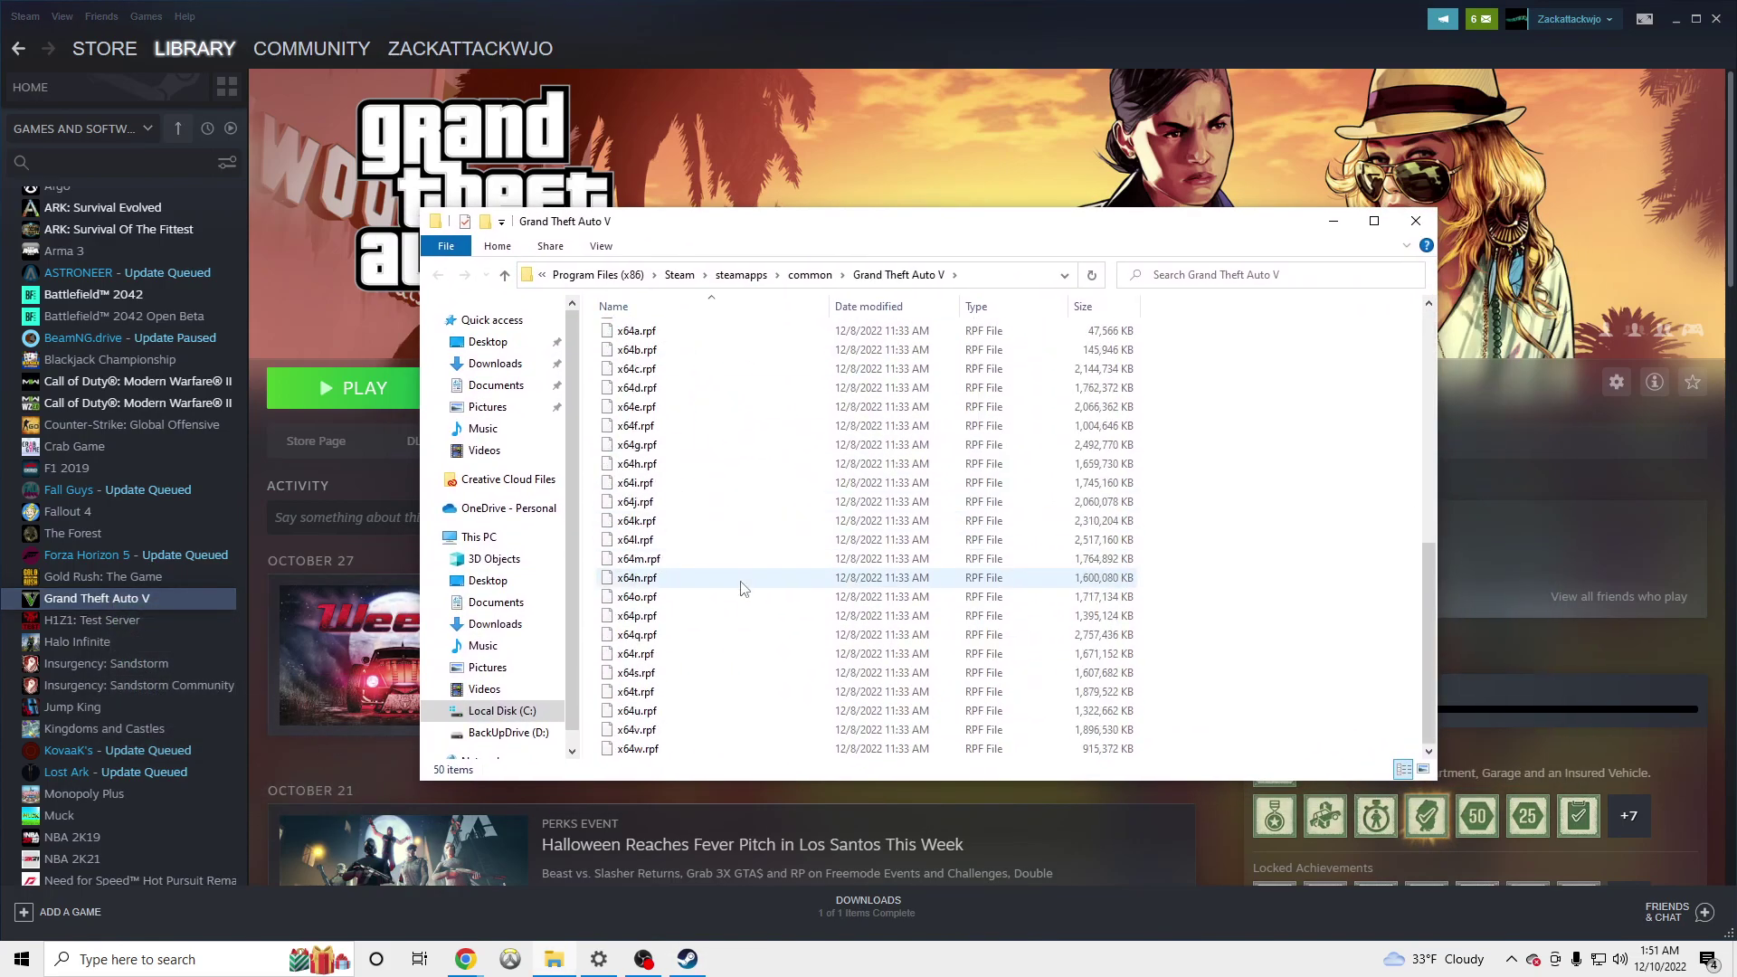
scroll(742, 588, "up", 9)
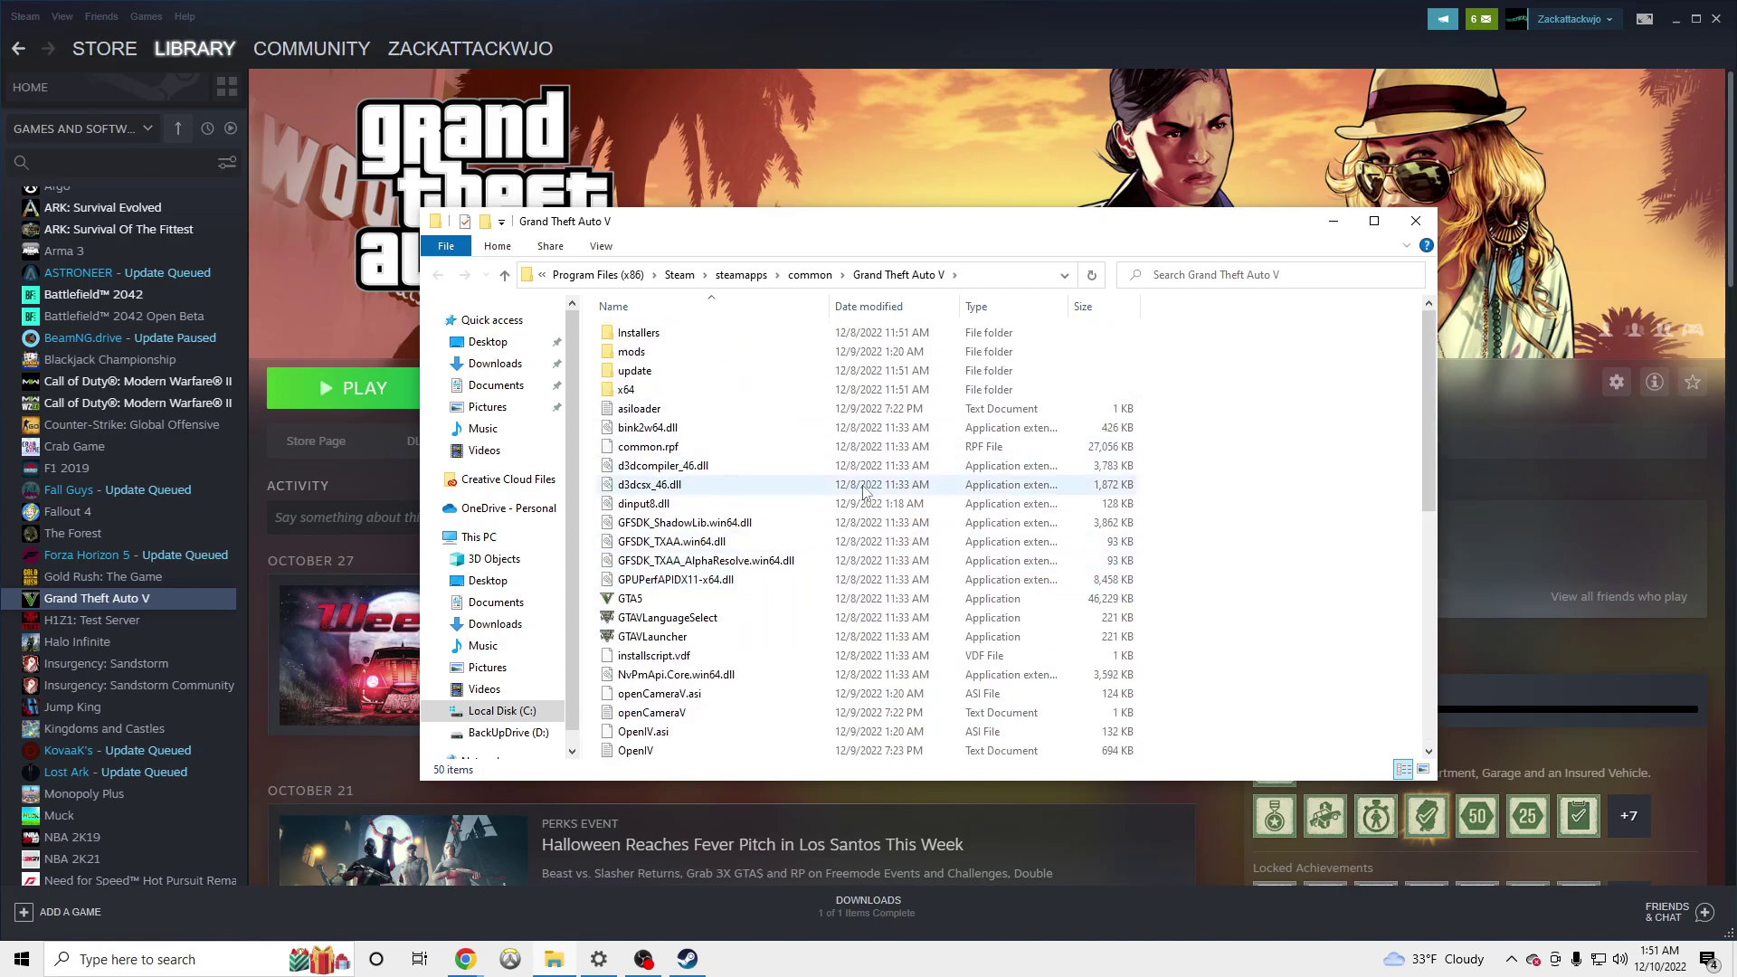
Minimize Steam and the browser, move the game folder right, and start a second Explorer window.
left_click(1637, 59)
left_click(1675, 18)
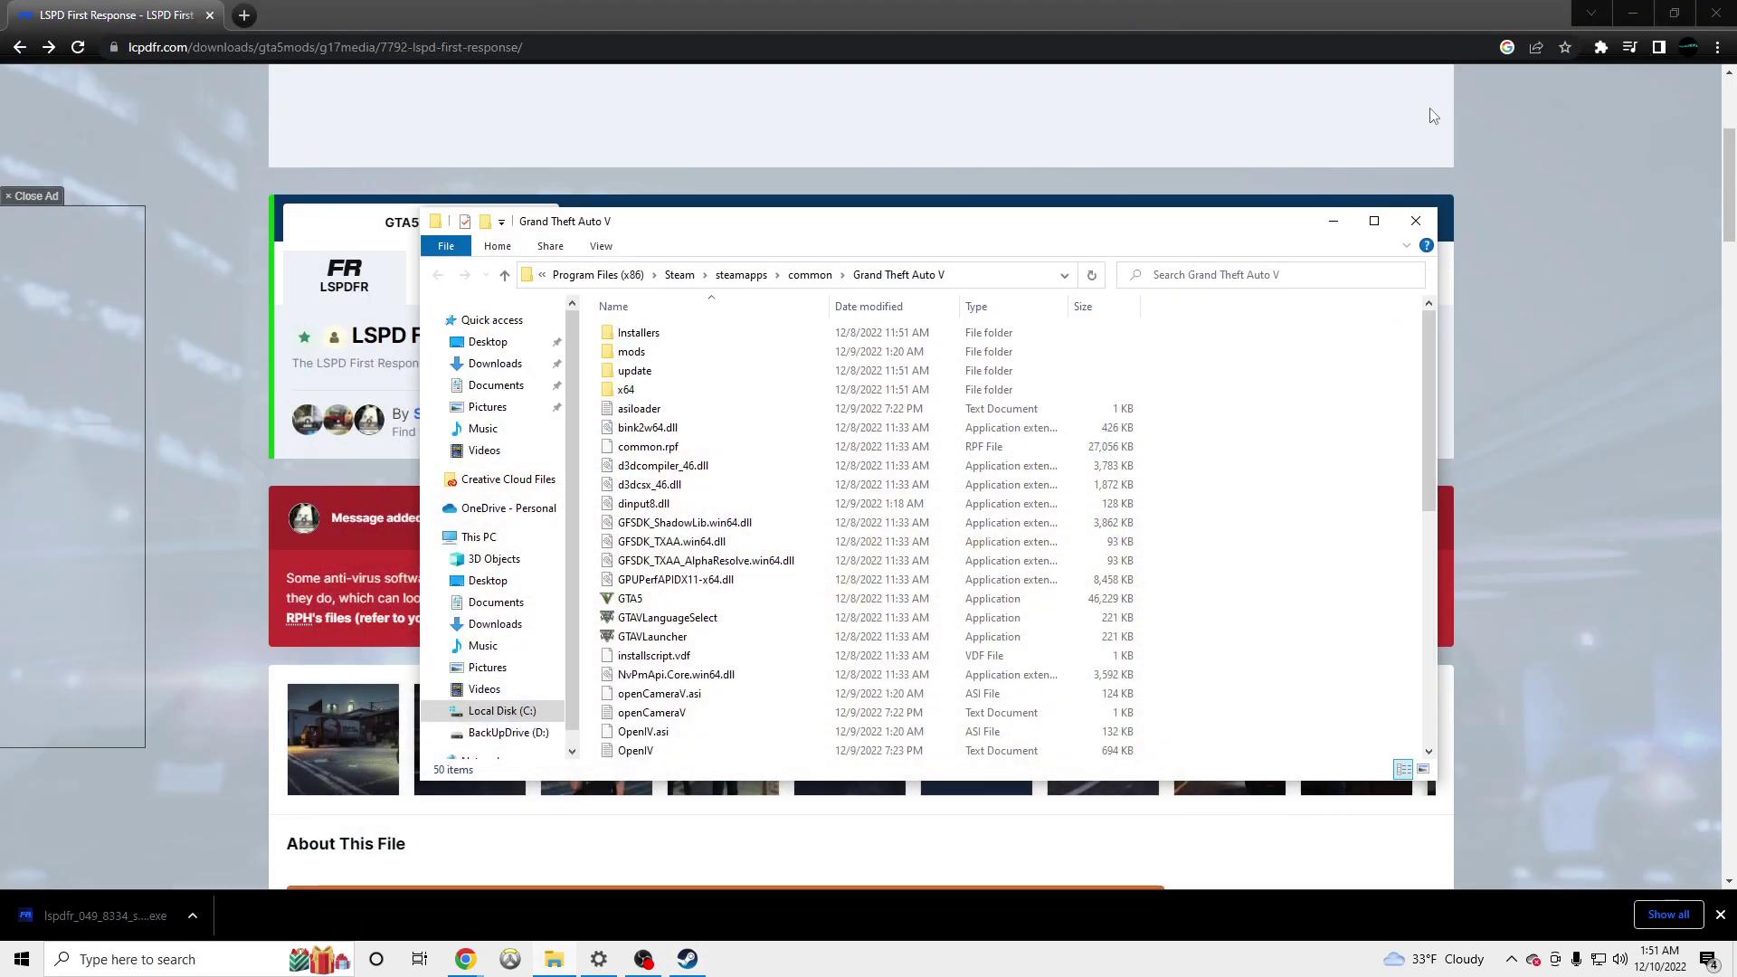
left_click(1637, 11)
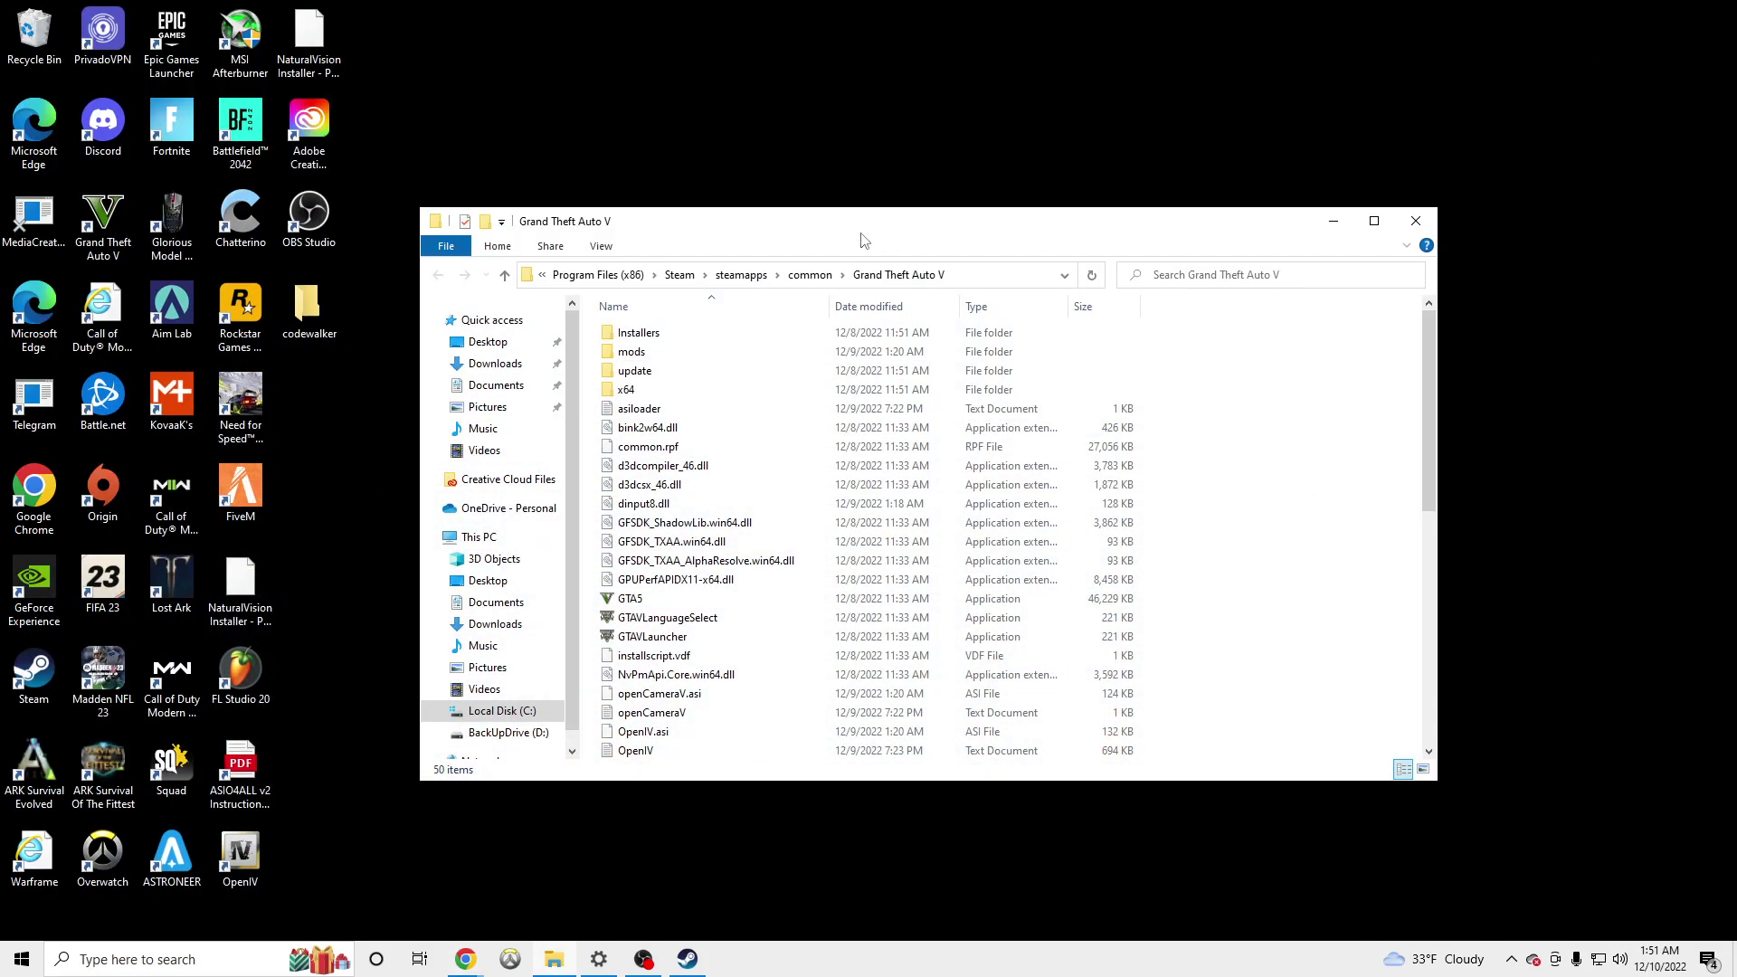
left_click_drag(861, 233, 1203, 187)
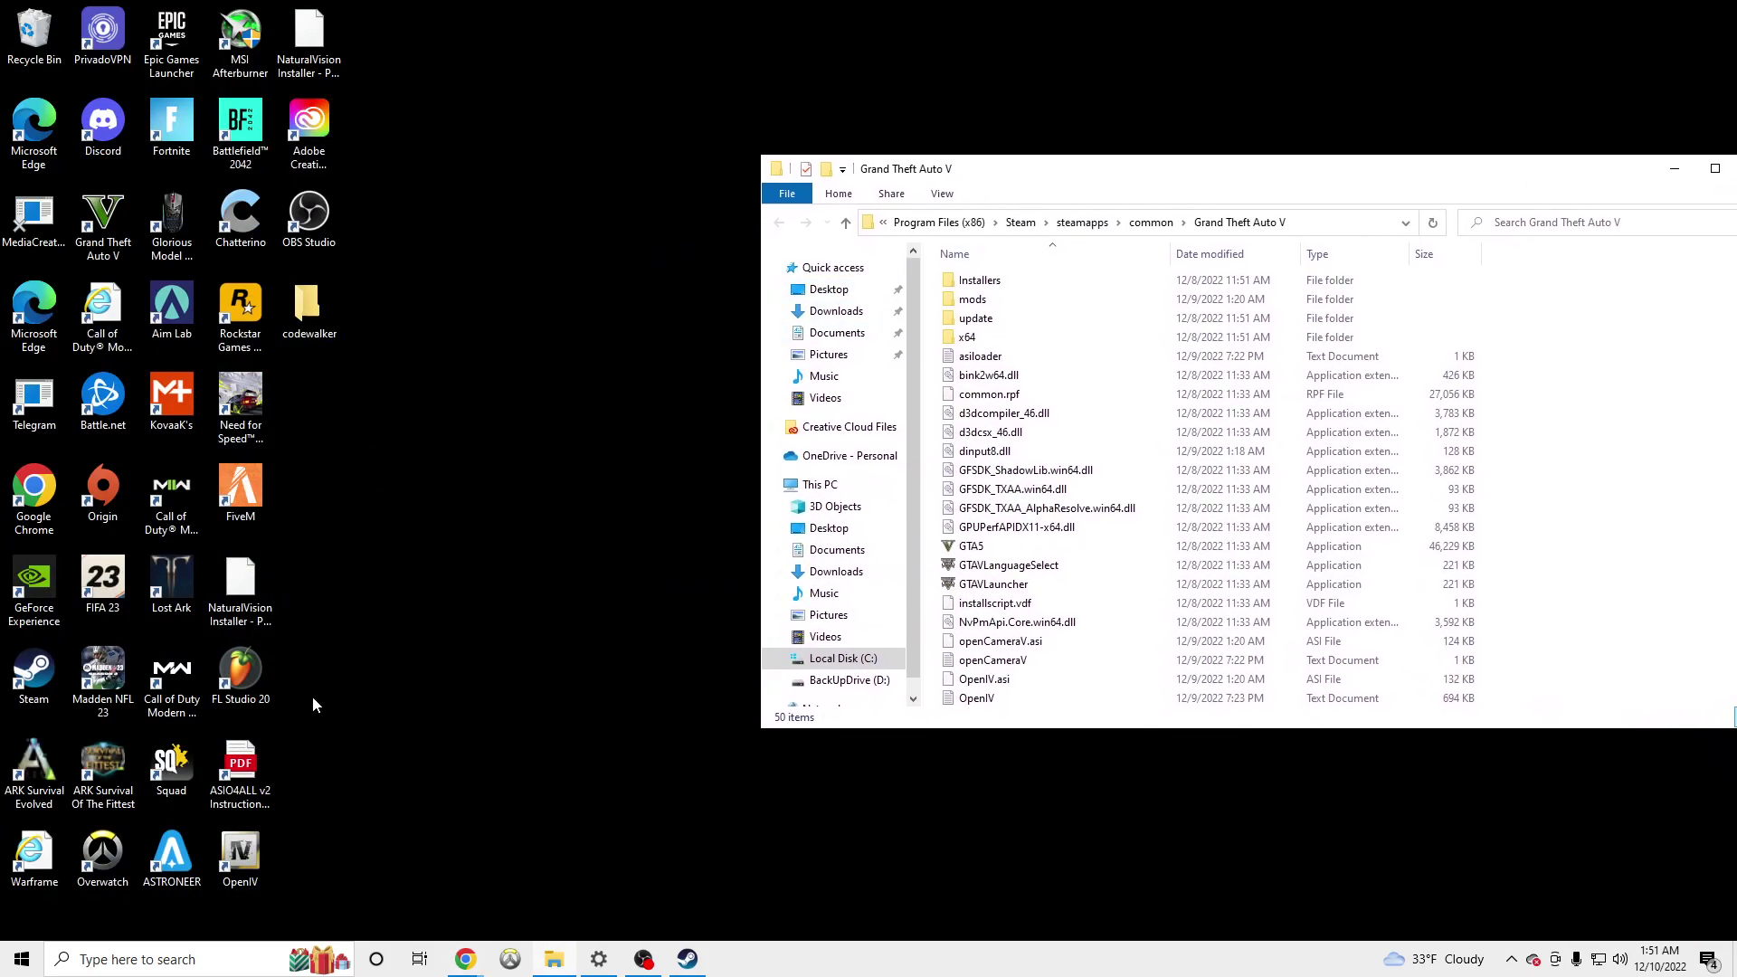
left_click(549, 960)
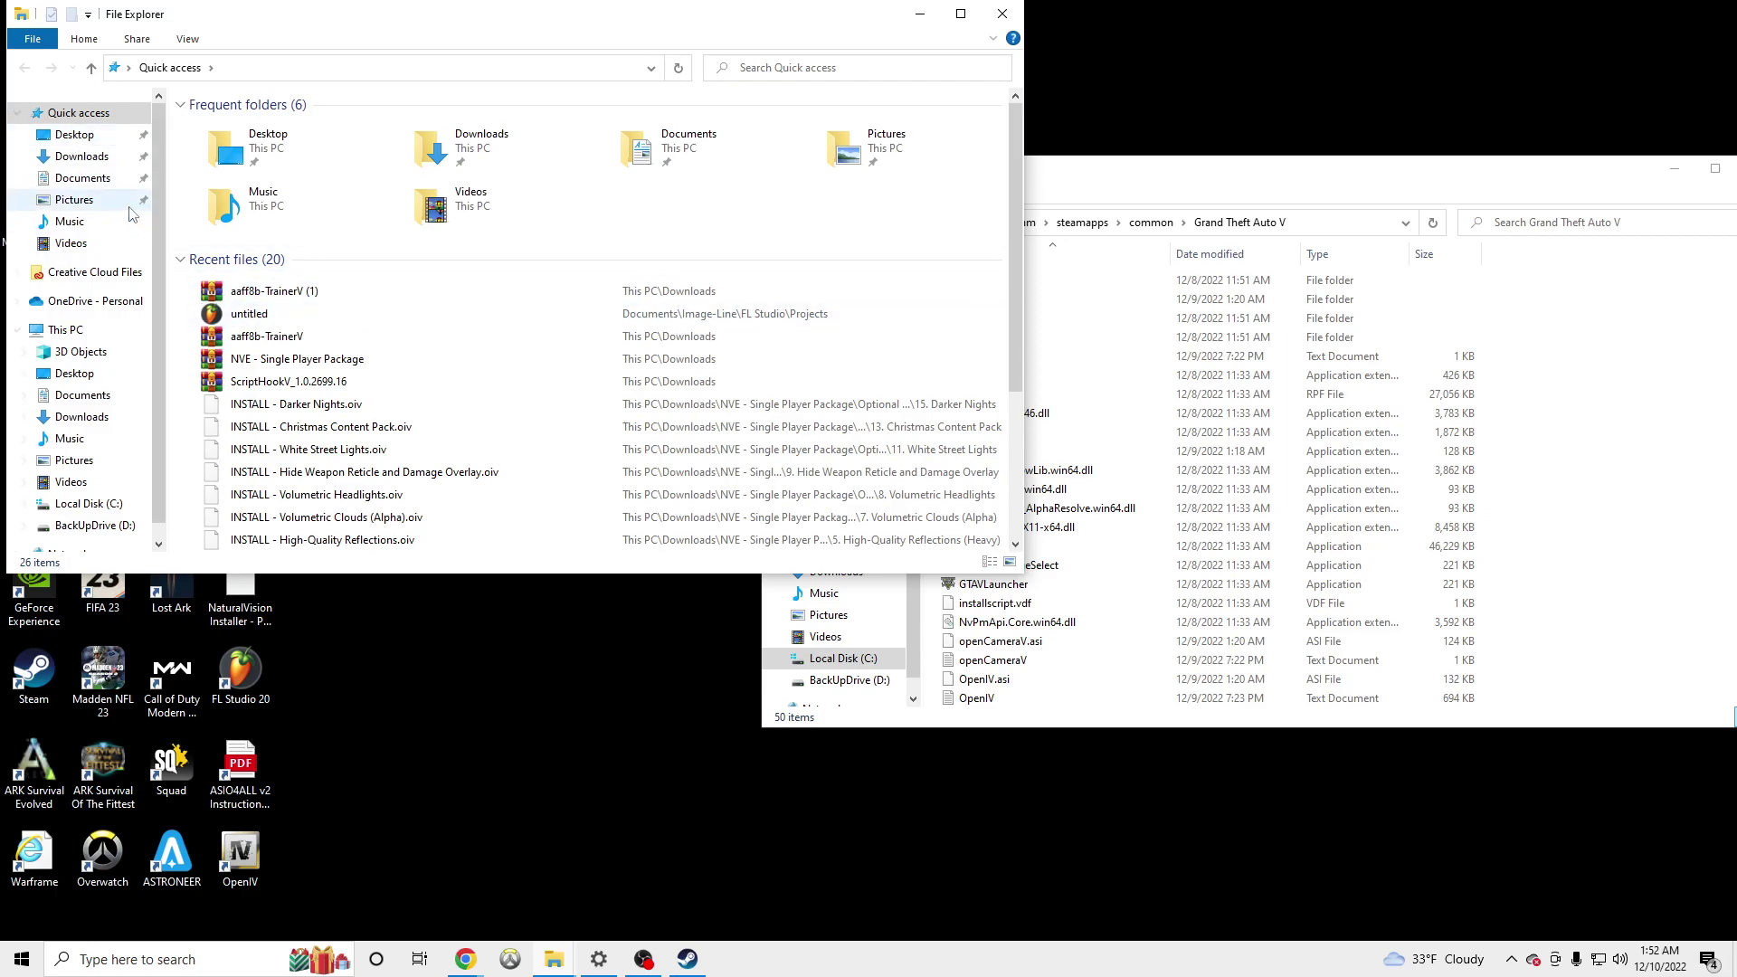
Show the Downloads folder with the lspdfr_049_8334_setup_2 installer in view.
left_click(117, 158)
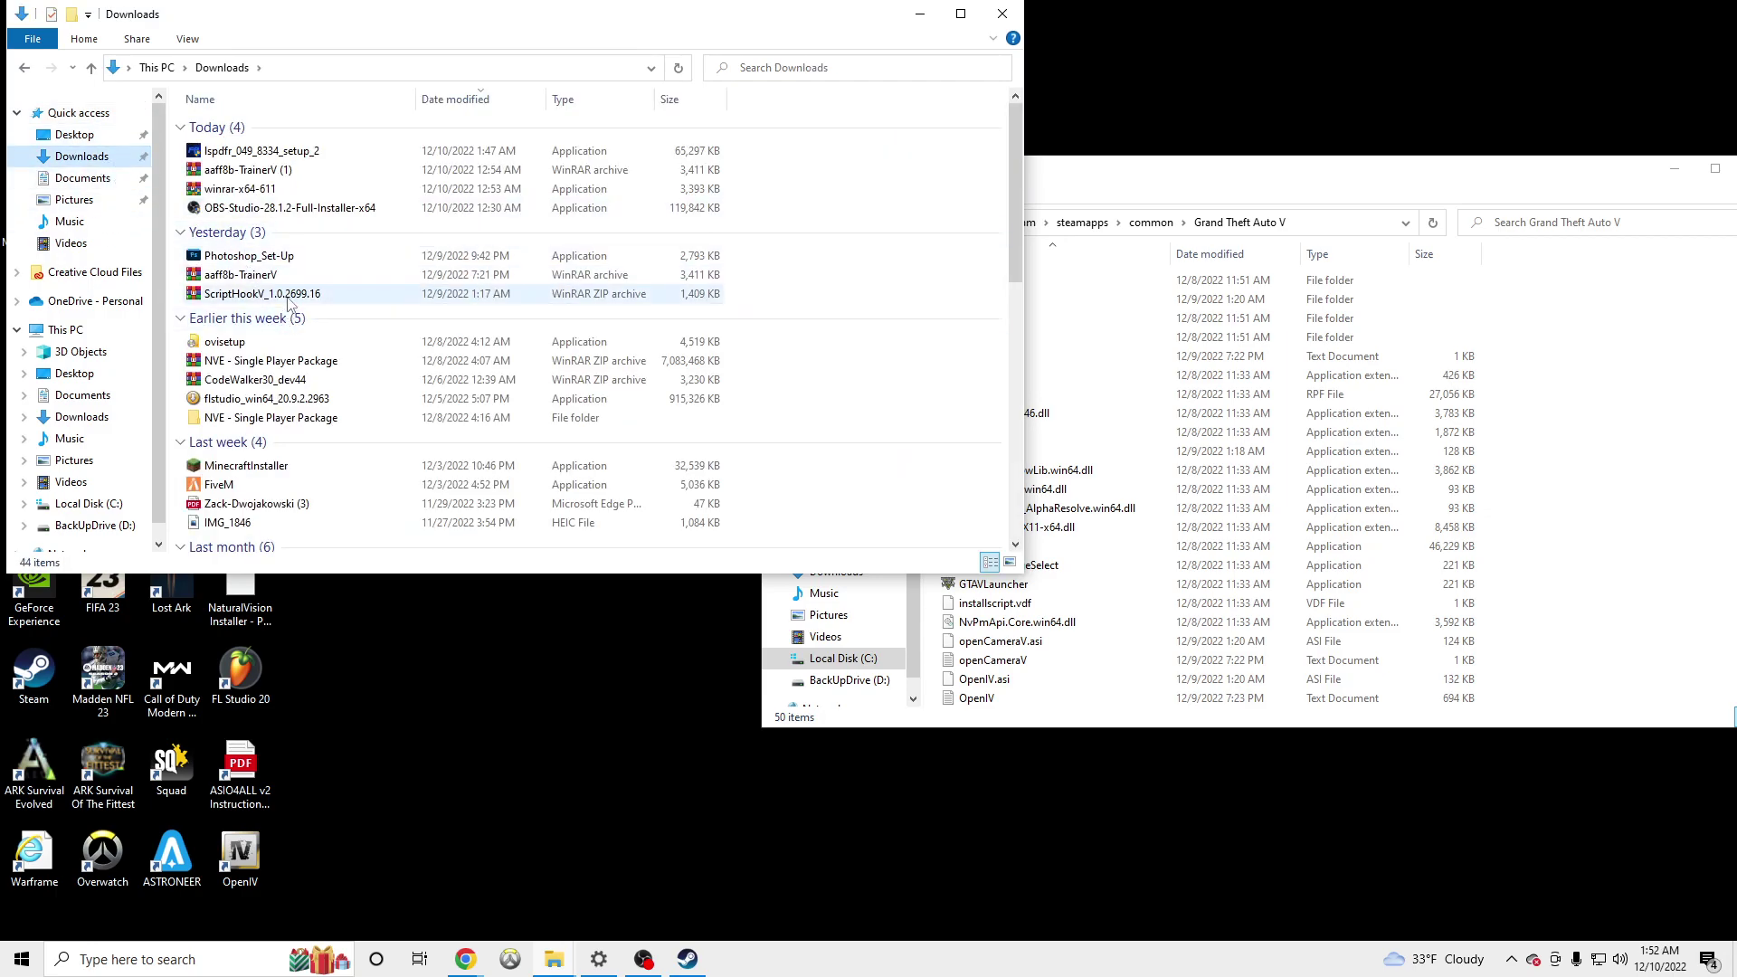
scroll(359, 409, "down", 2)
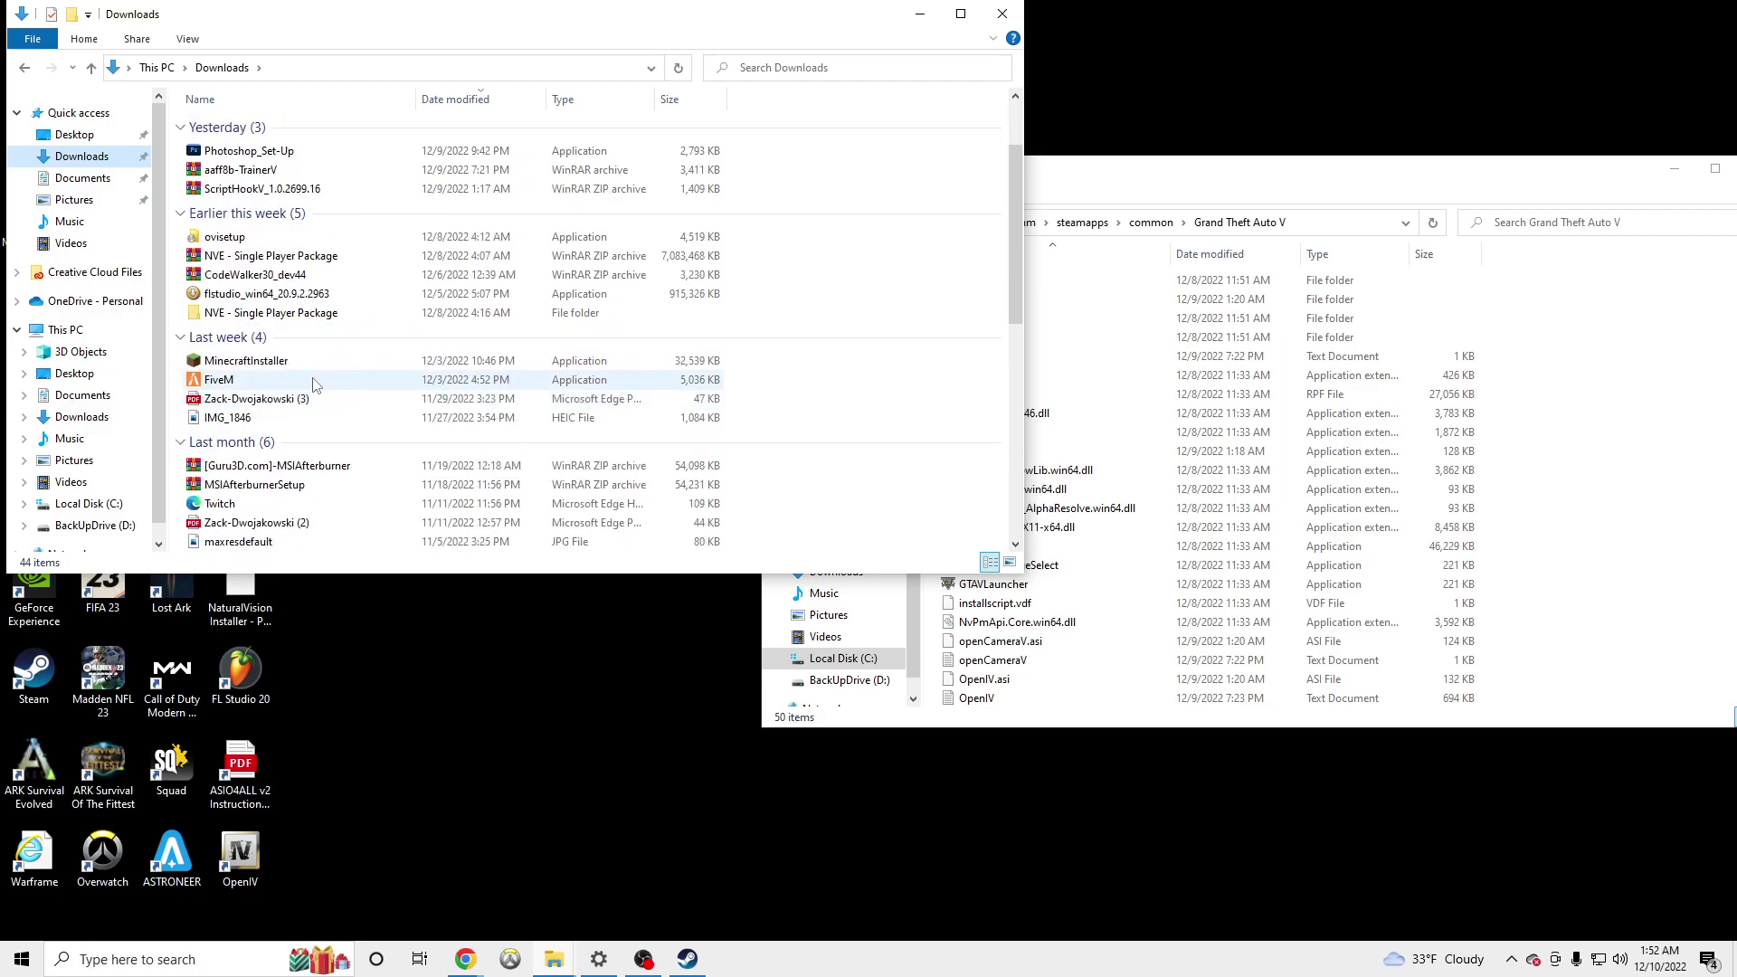
scroll(305, 378, "up", 1)
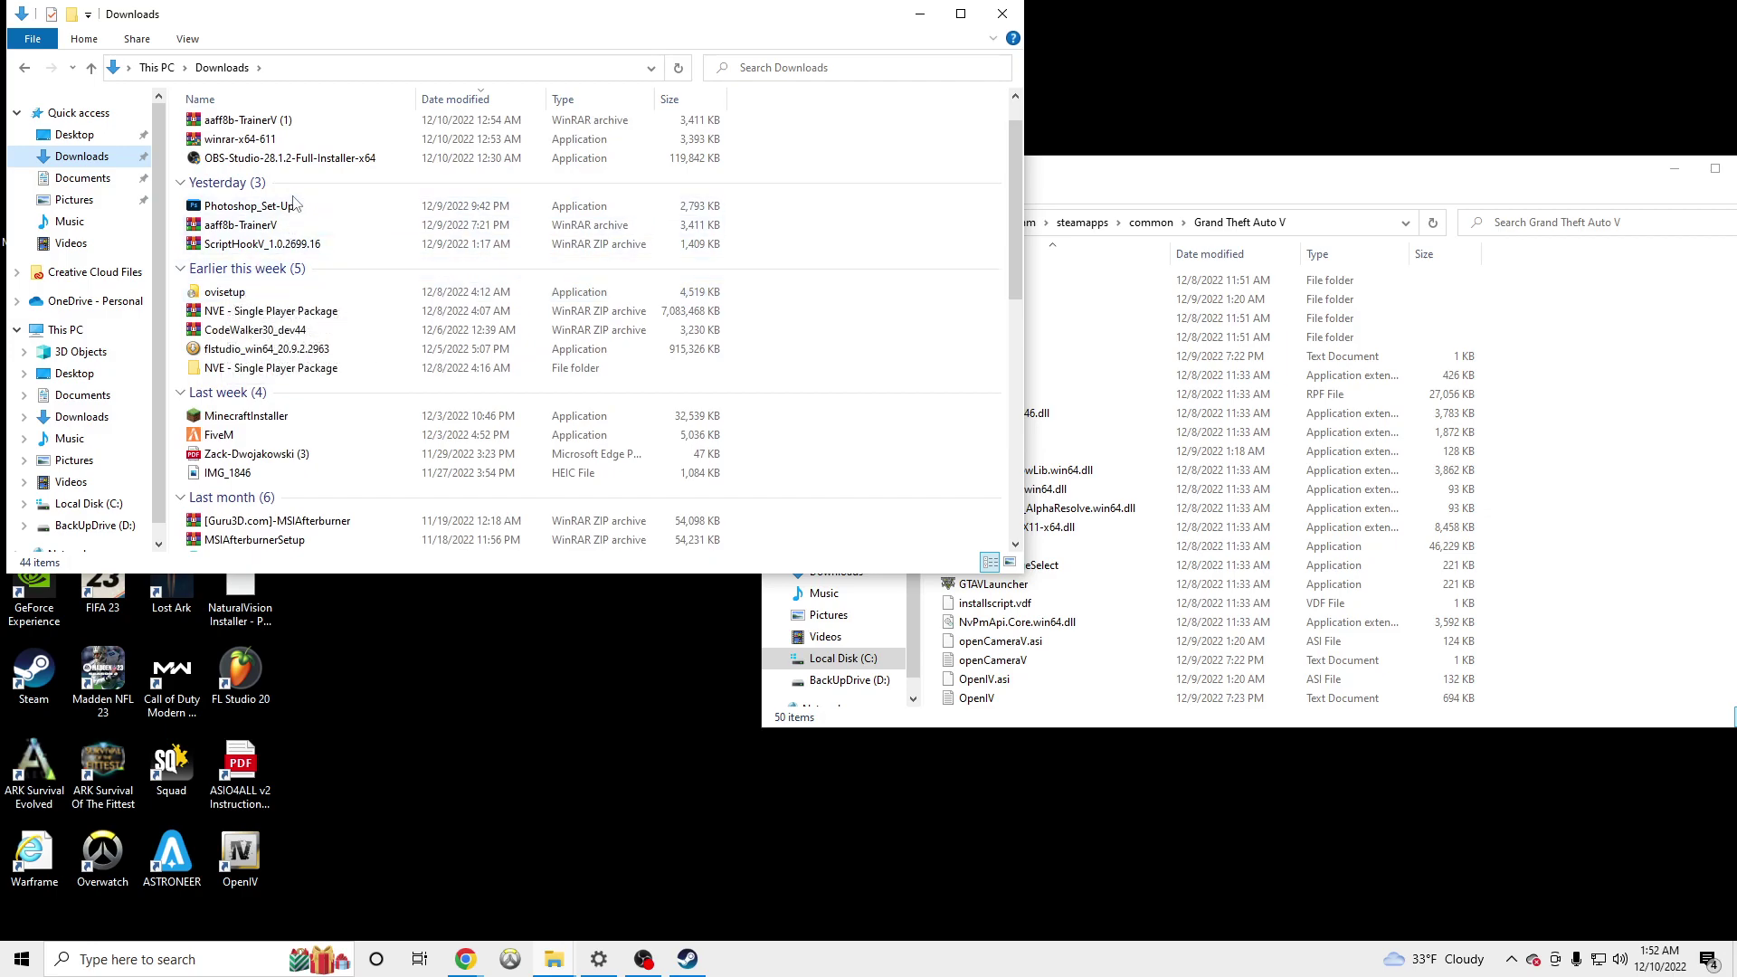
scroll(290, 316, "up", 1)
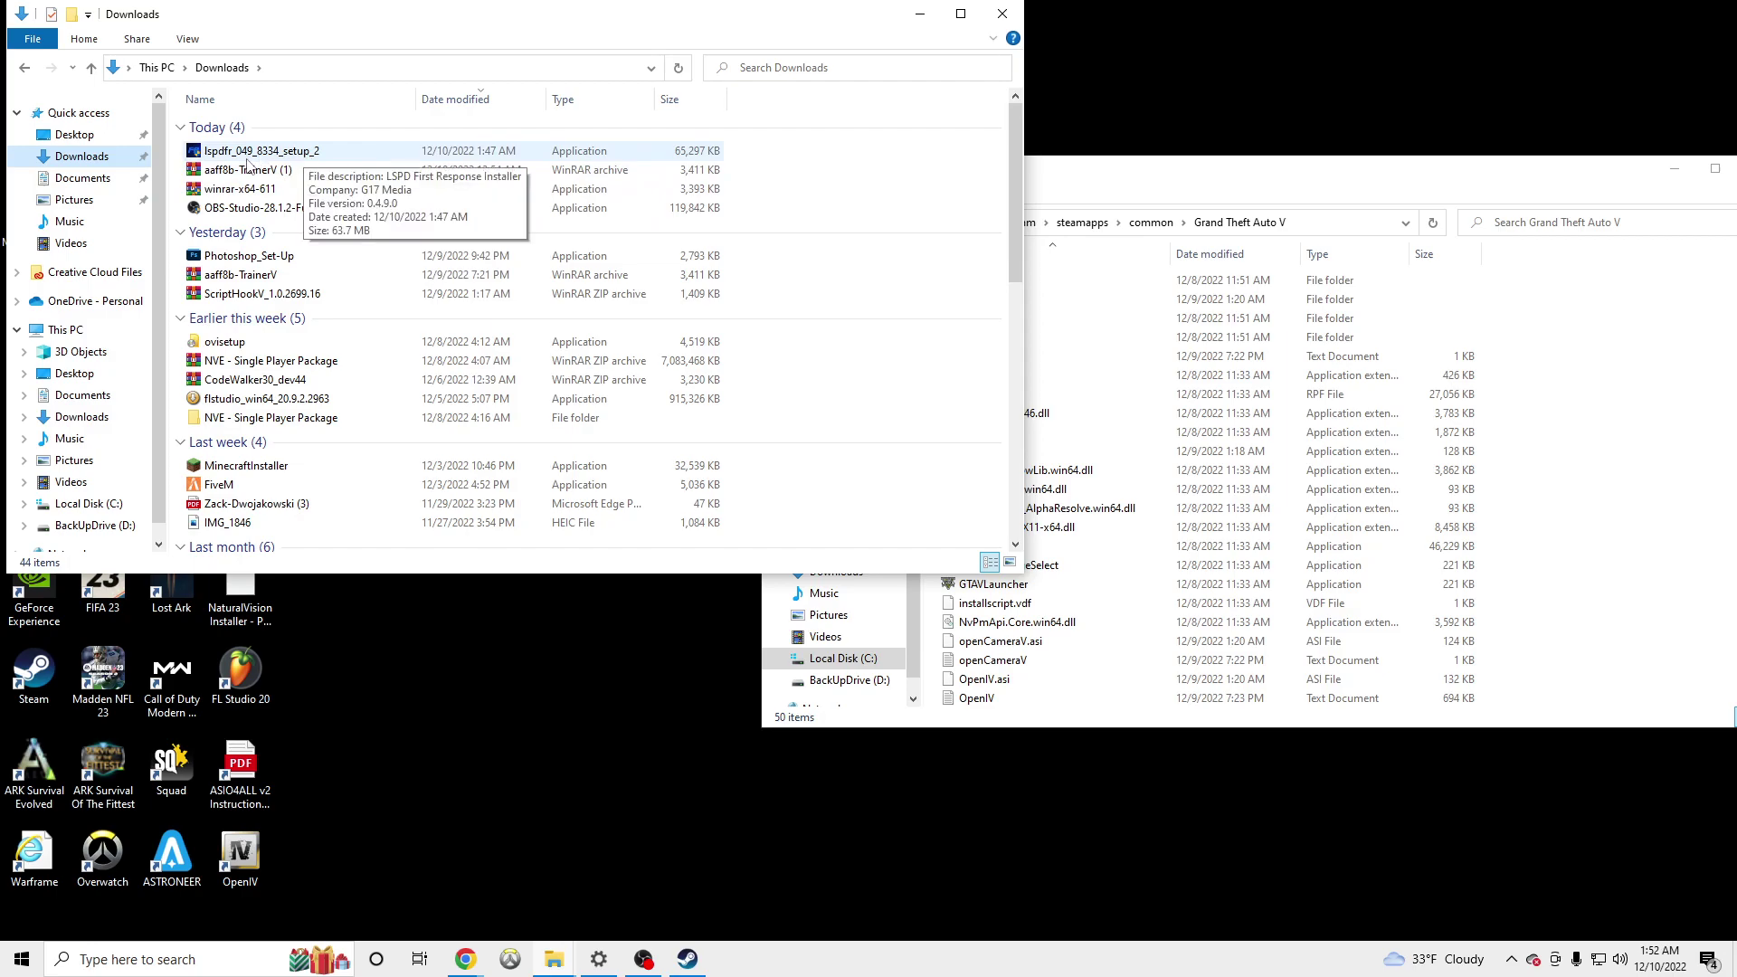
Run lspdfr_049_8334_setup_2 in English, accept the license, and keep the default components.
double_click(288, 154)
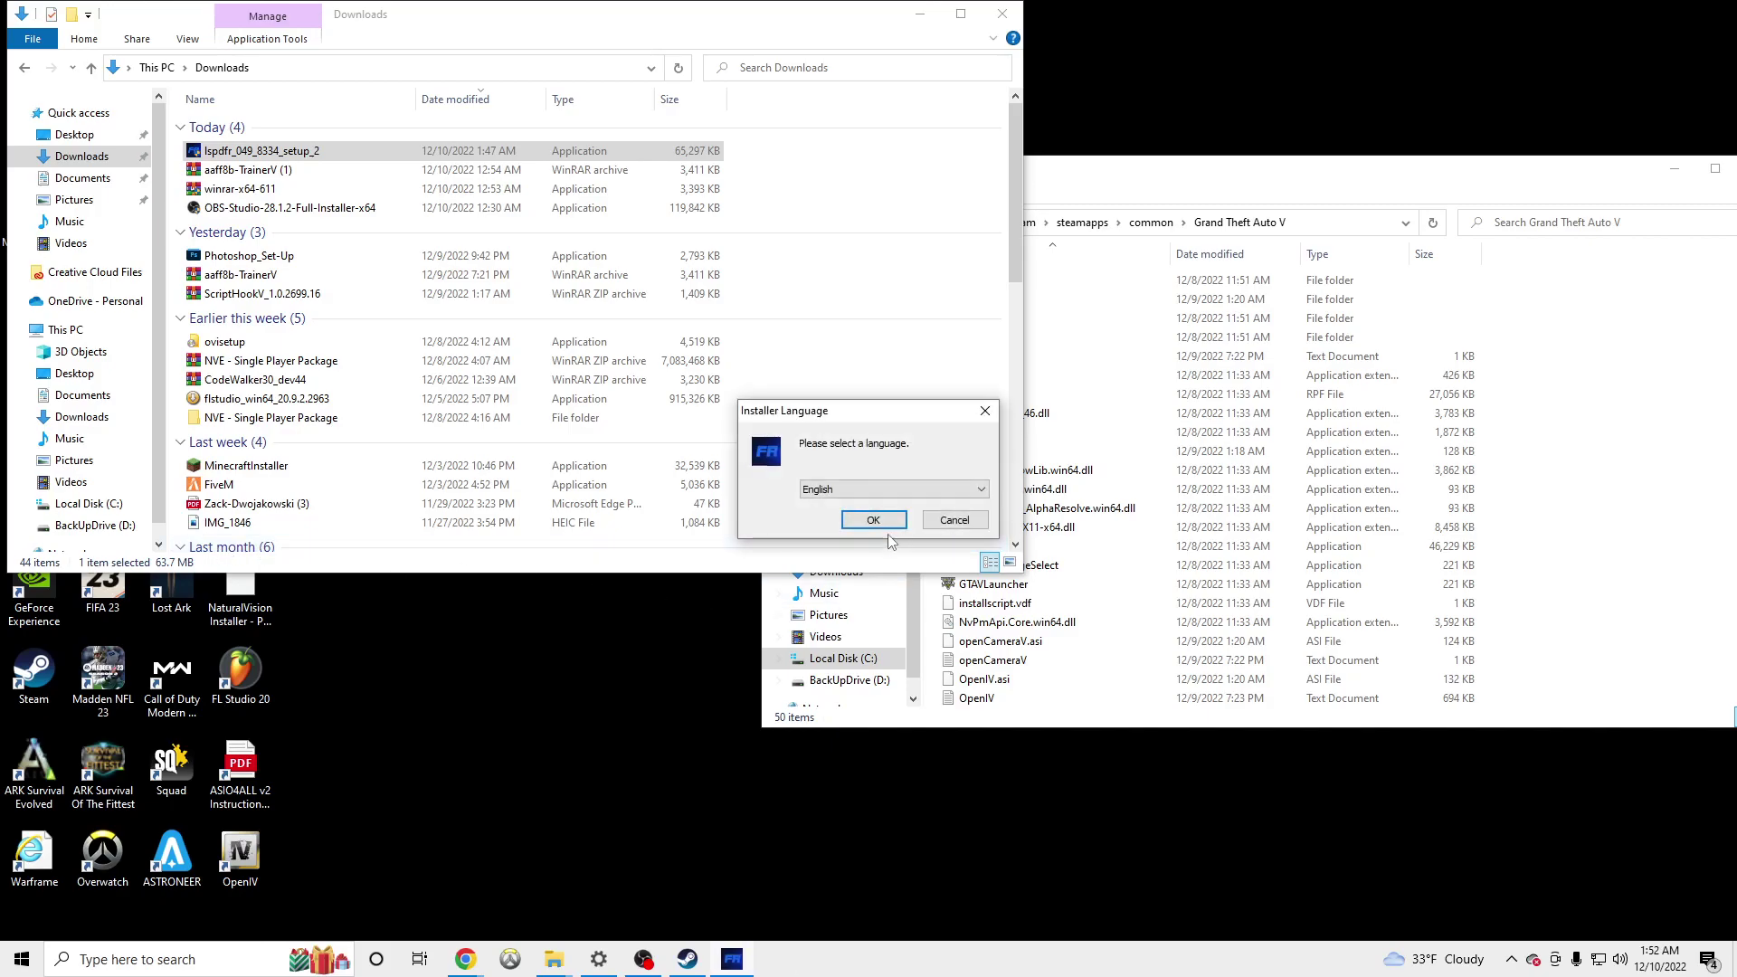
left_click(789, 540)
left_click(966, 622)
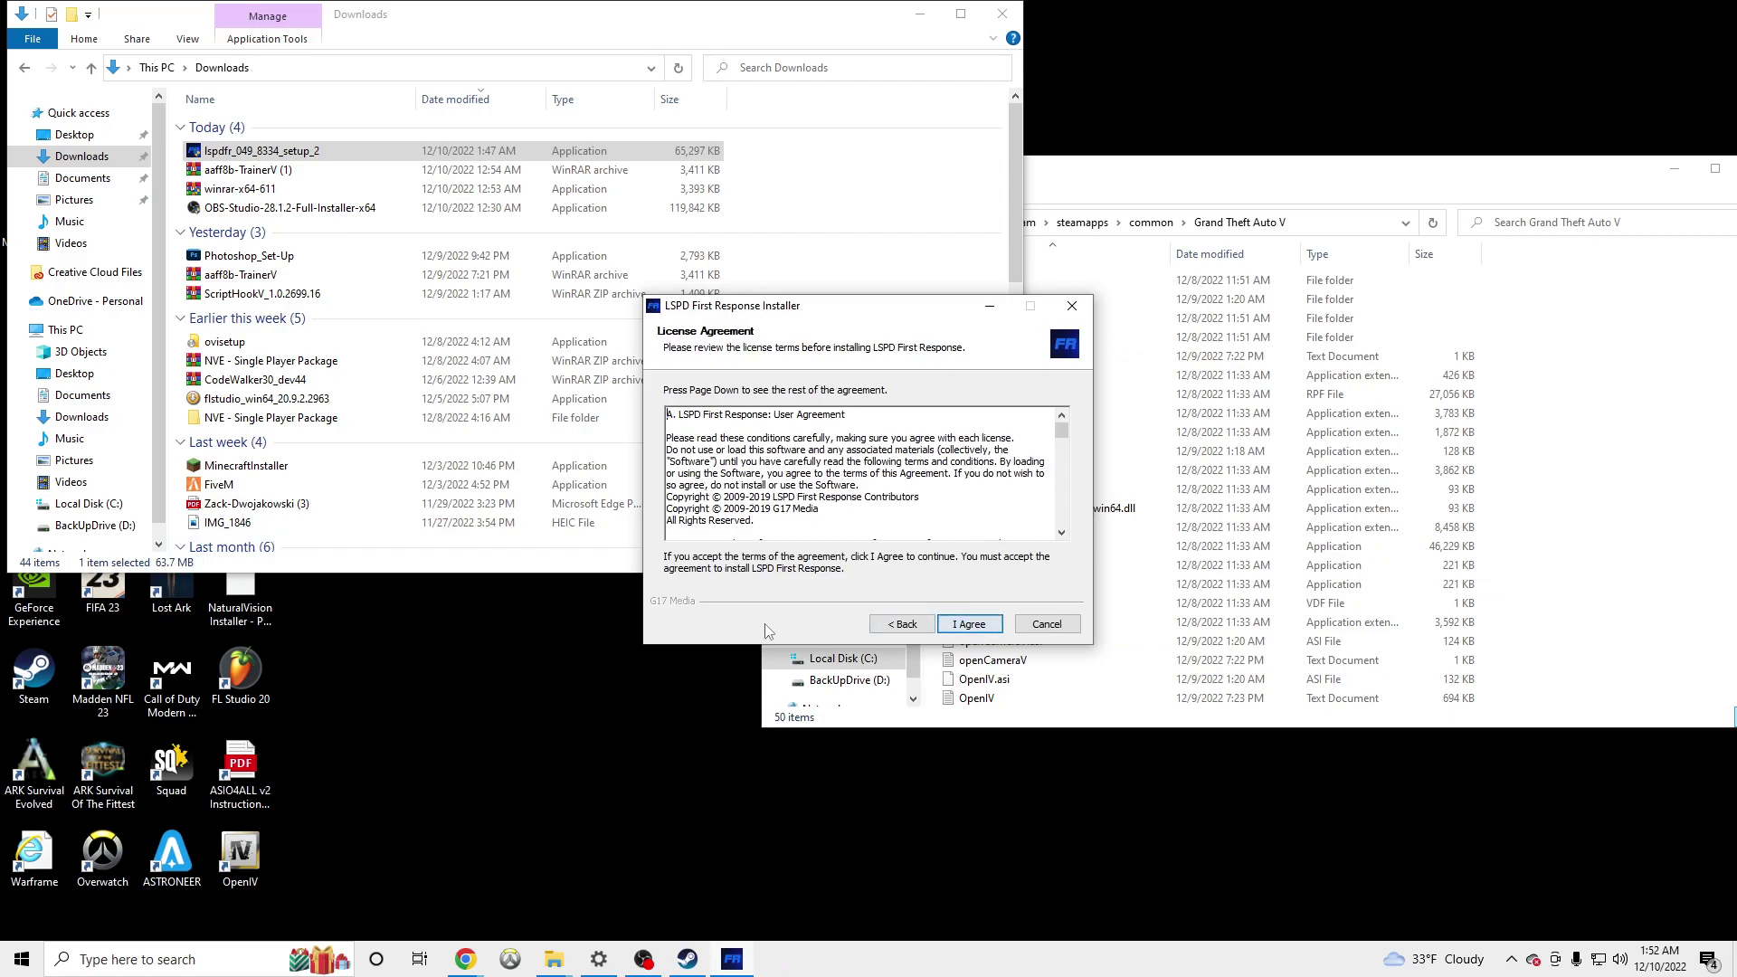
left_click(967, 624)
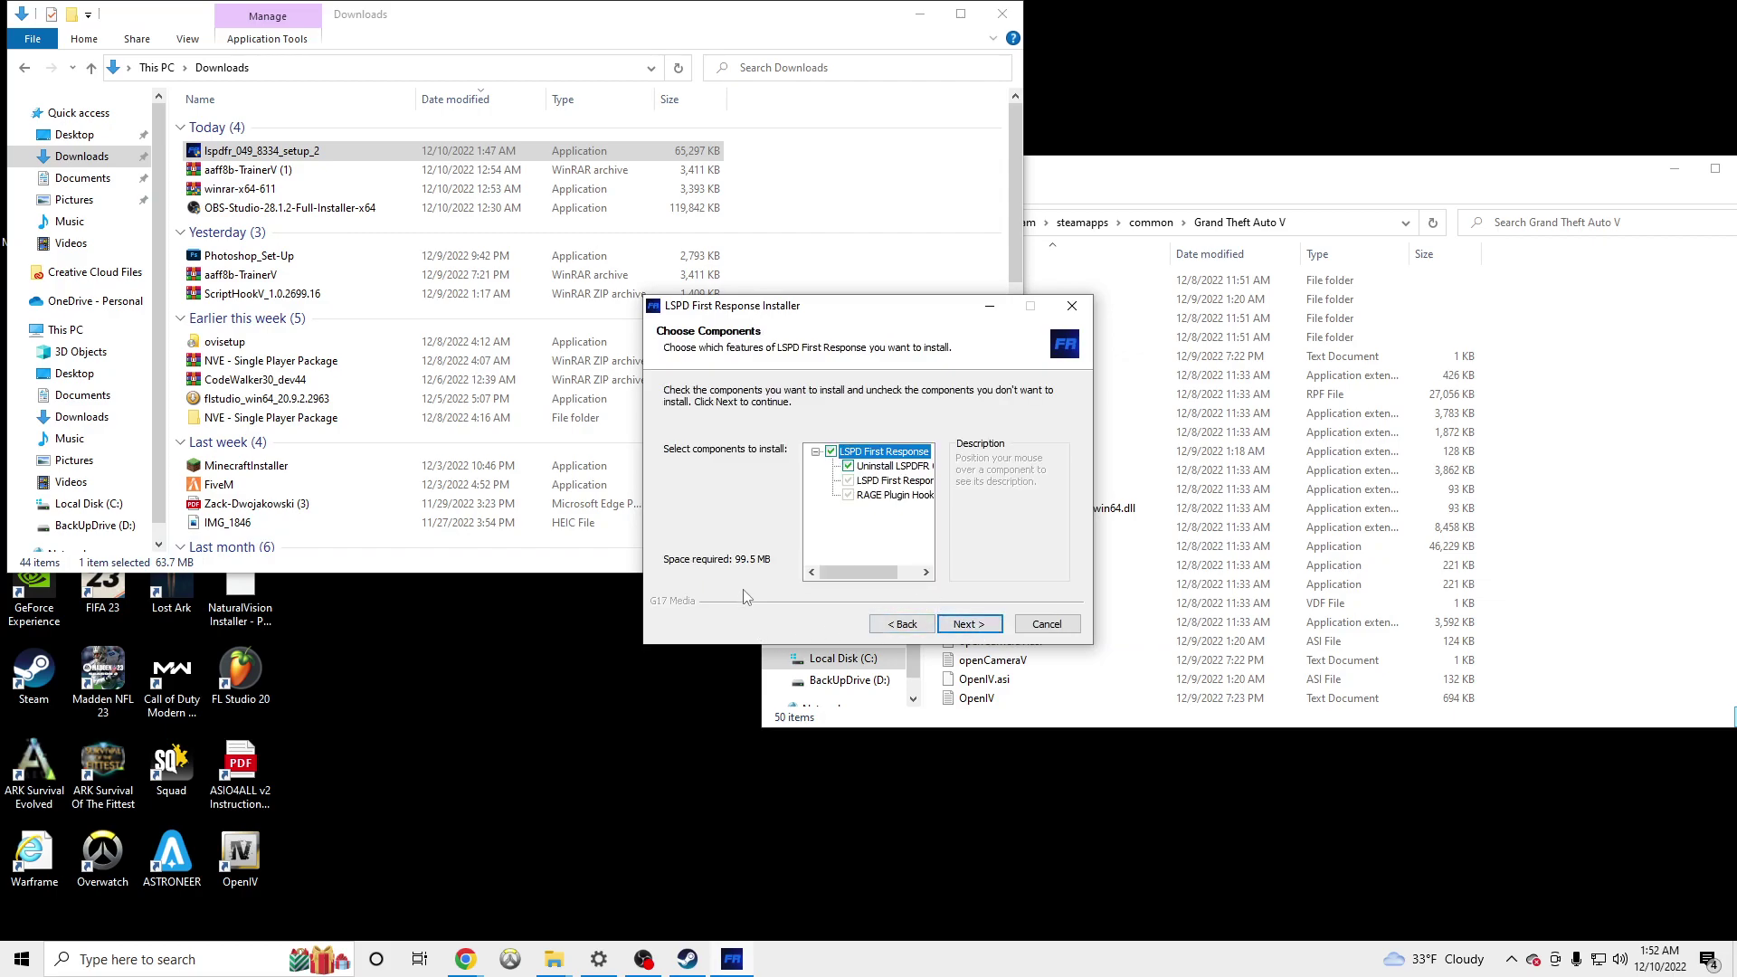
left_click(969, 624)
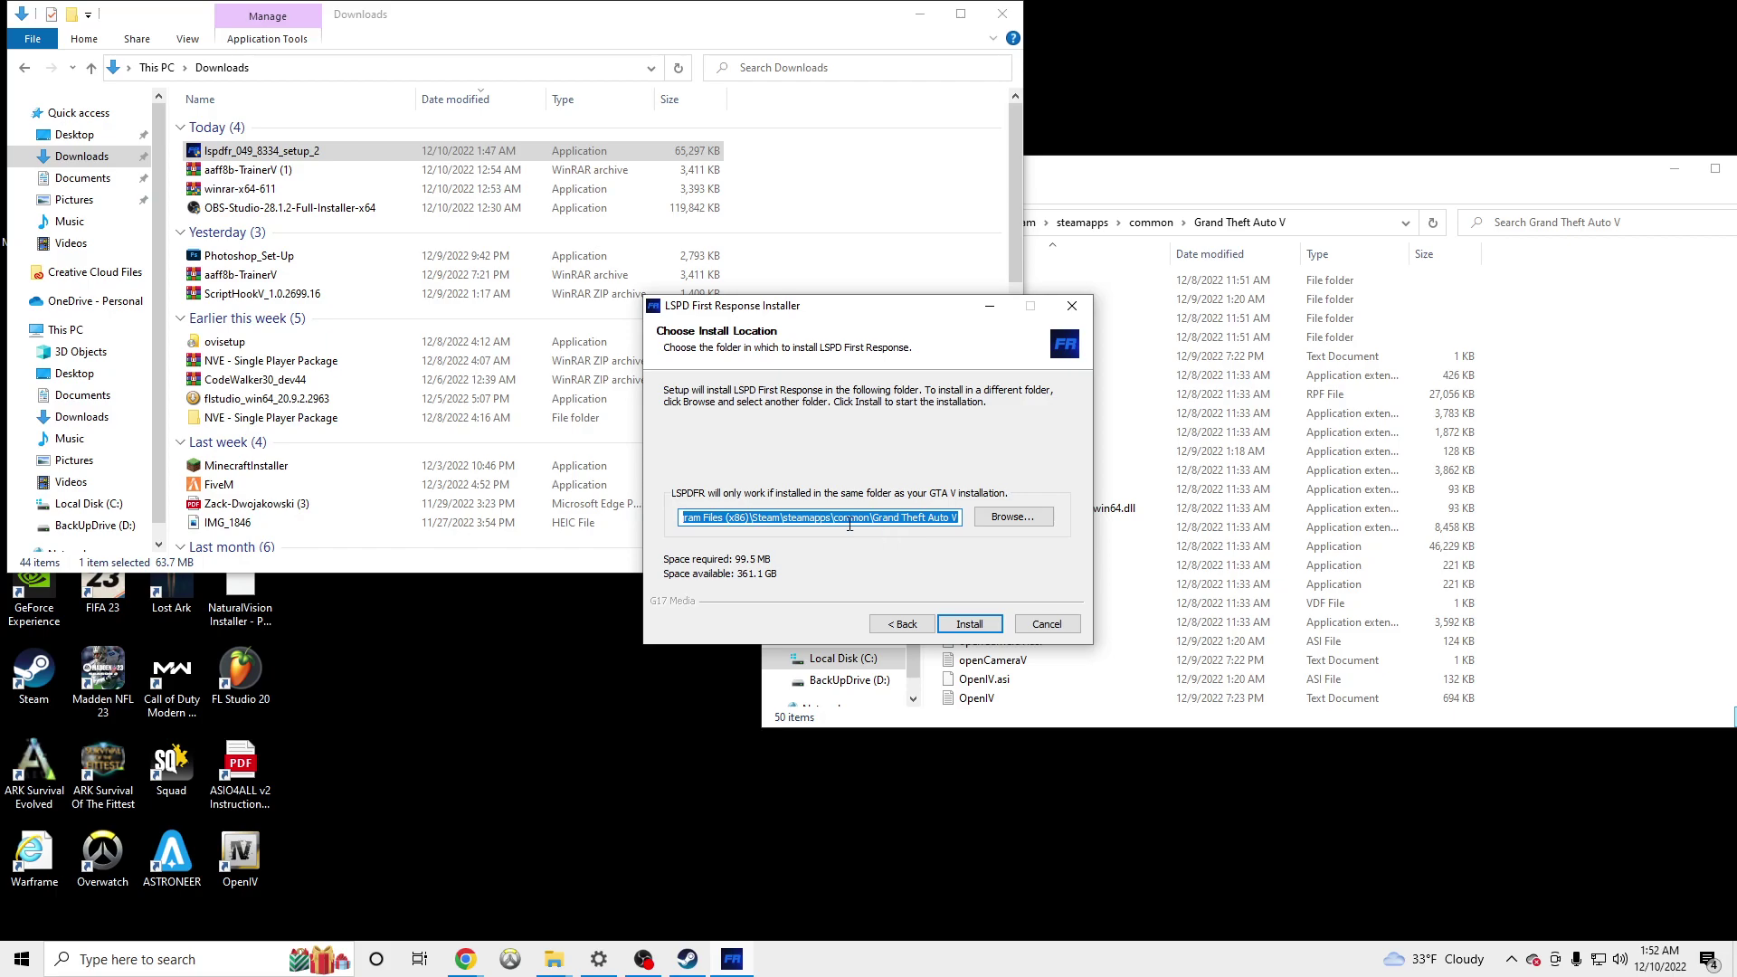
Confirm the install path points to the Grand Theft Auto V folder and install LSPDFR.
left_click(1017, 521)
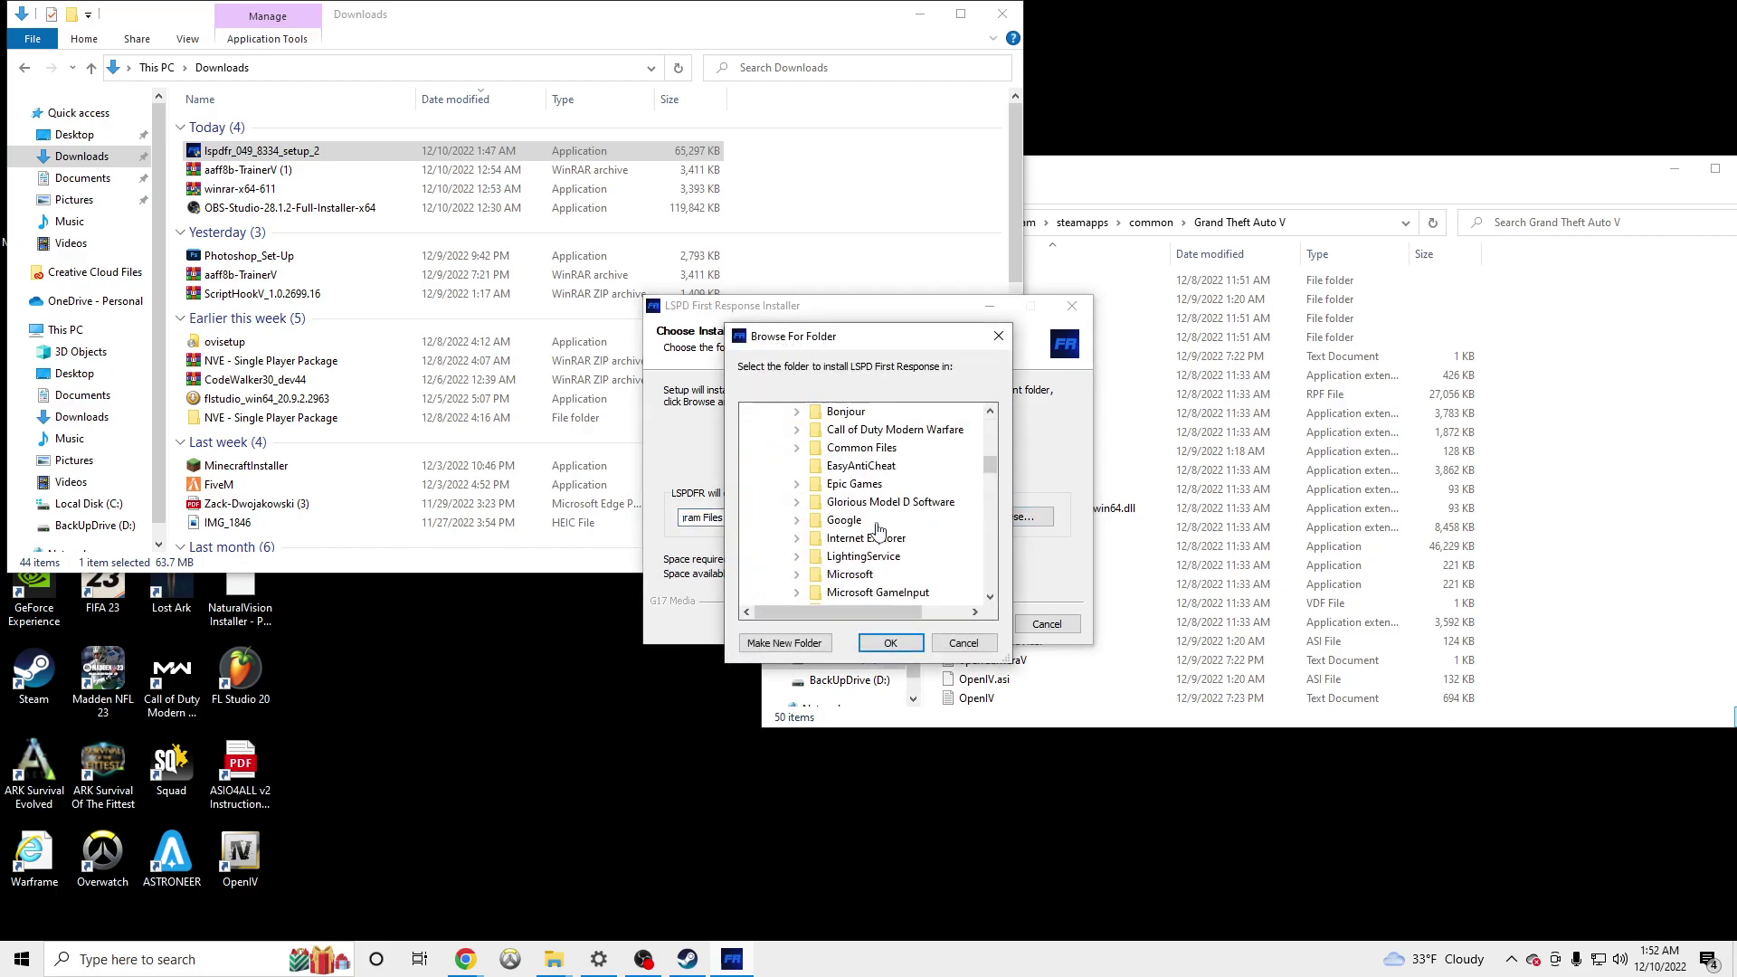
scroll(814, 452, "up", 10)
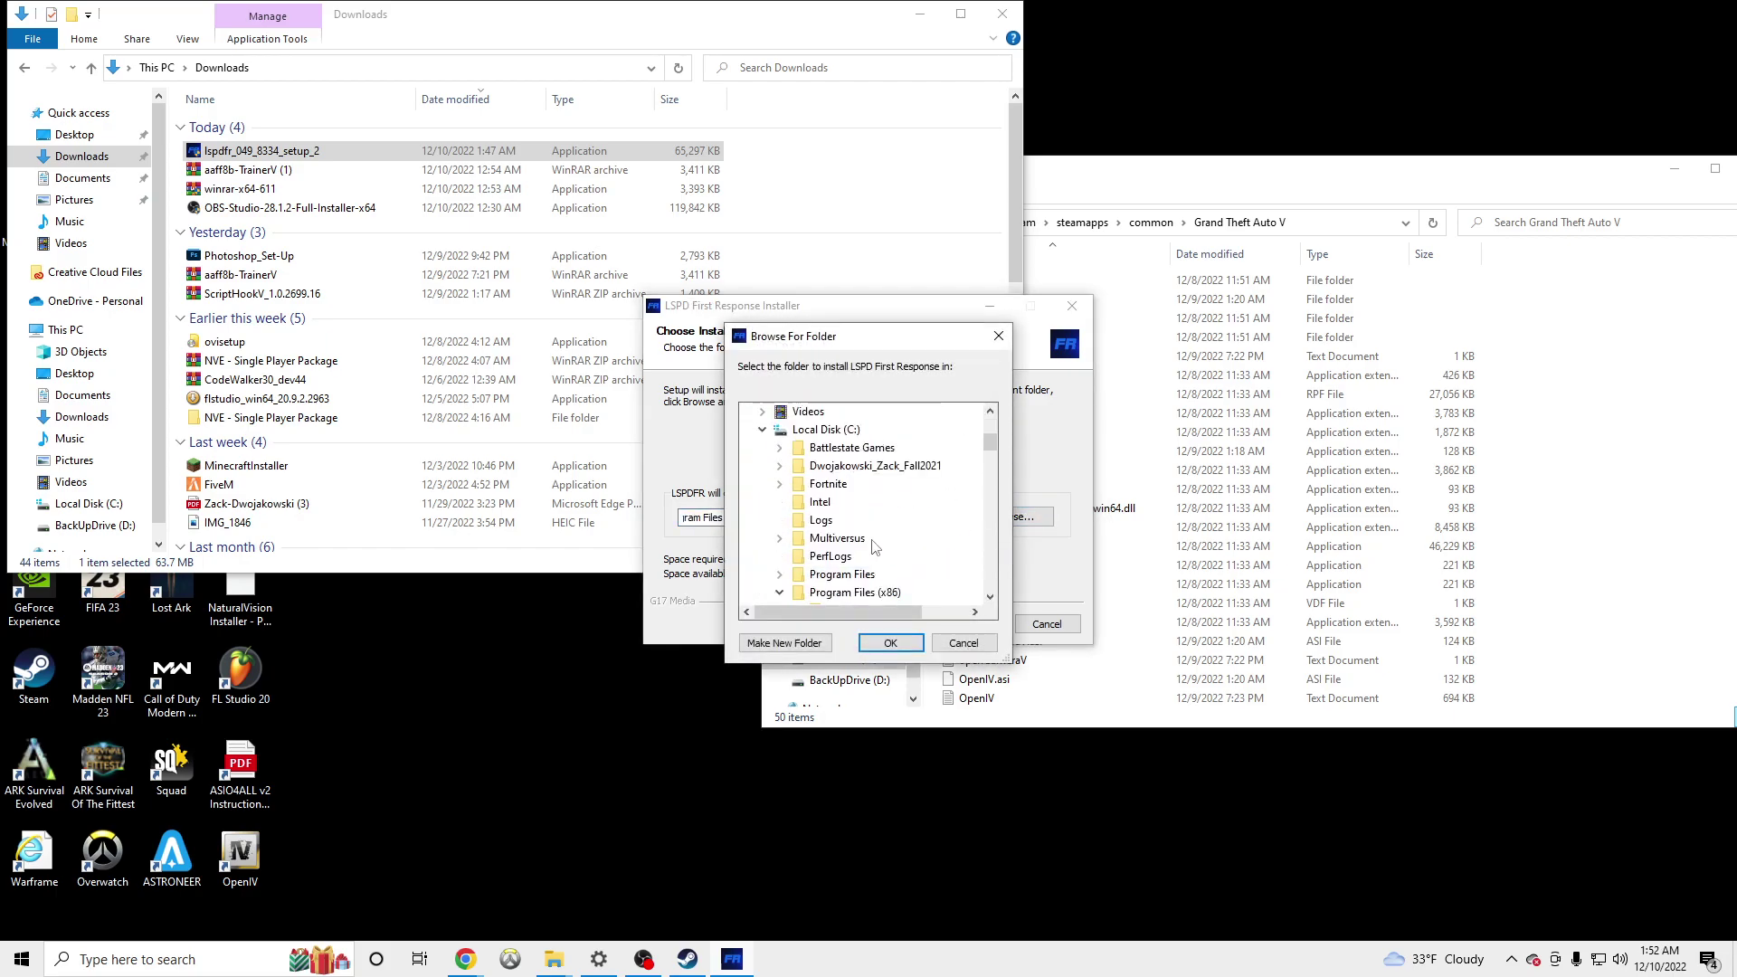
left_click(1212, 225)
left_click(879, 223)
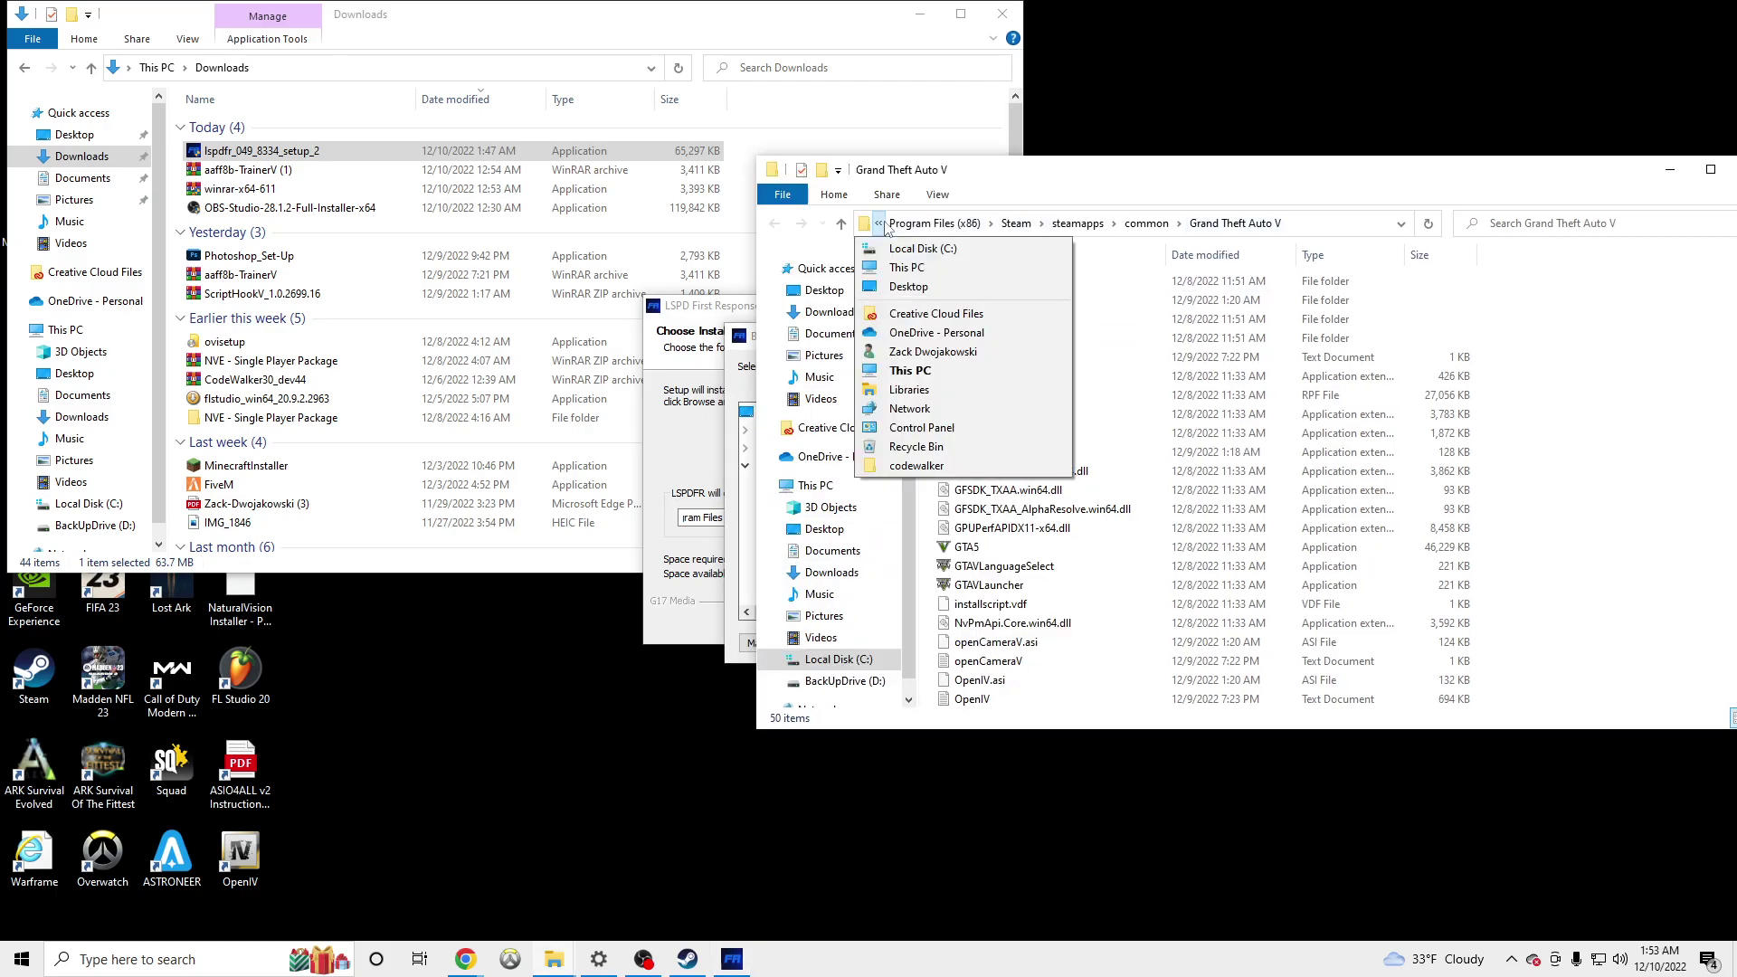
double_click(1293, 176)
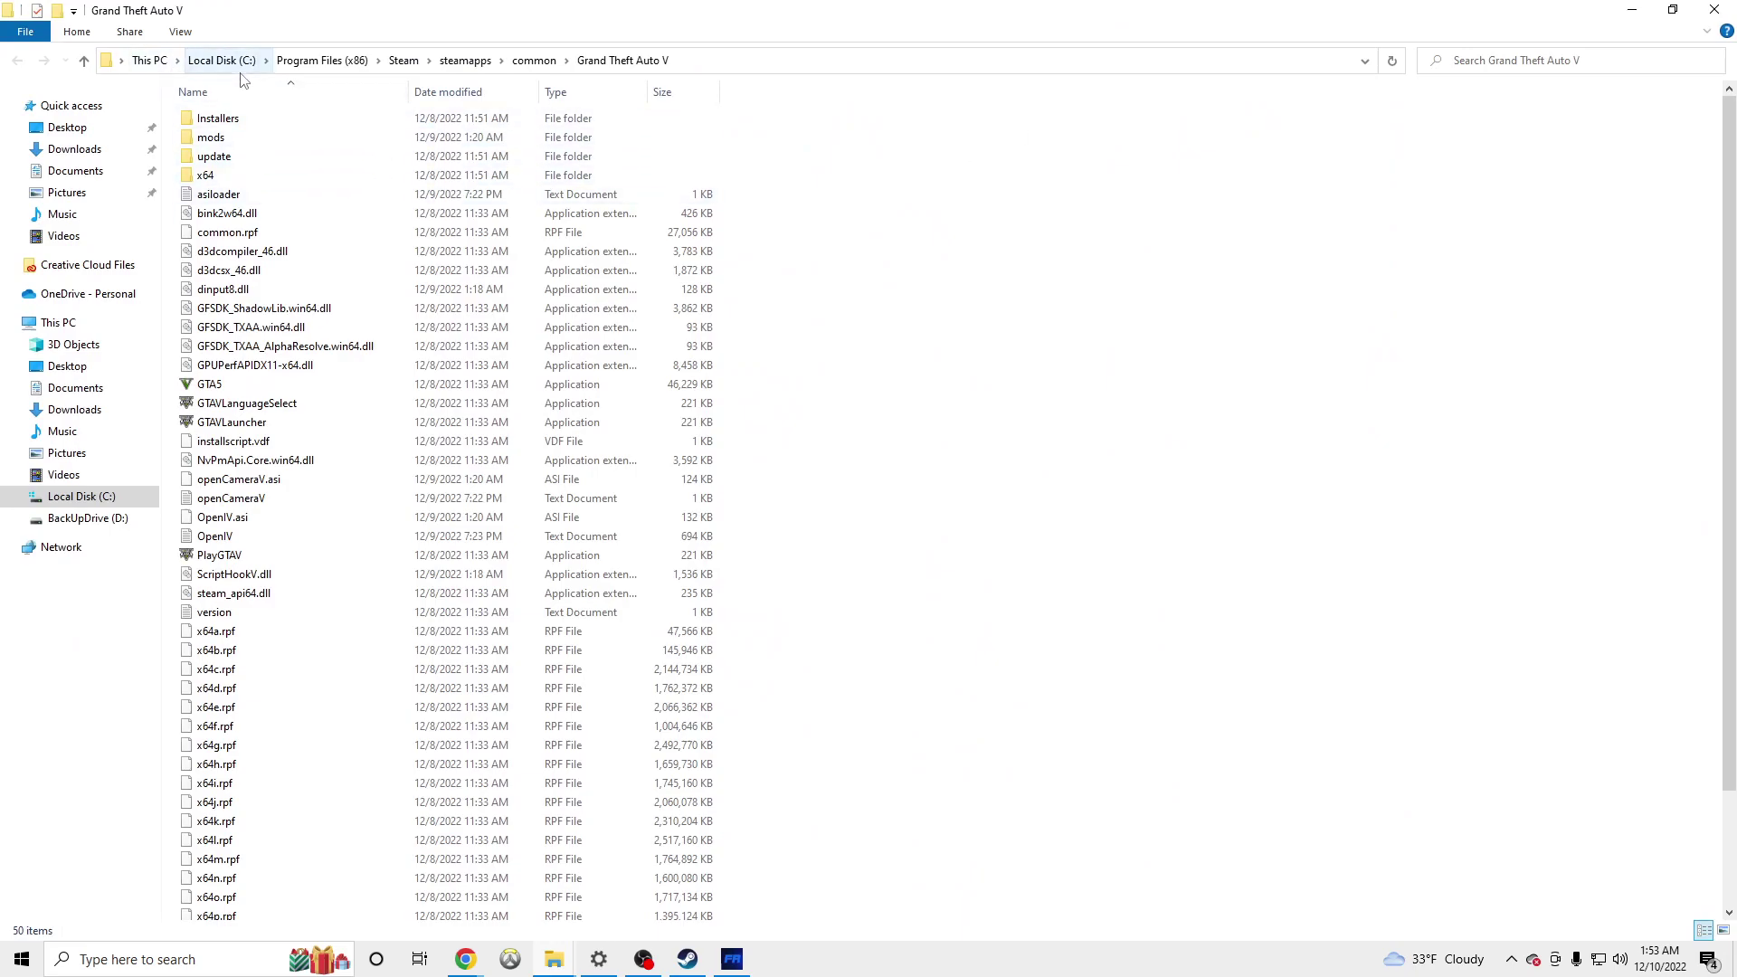
left_click_drag(392, 10, 1030, 468)
left_click(867, 442)
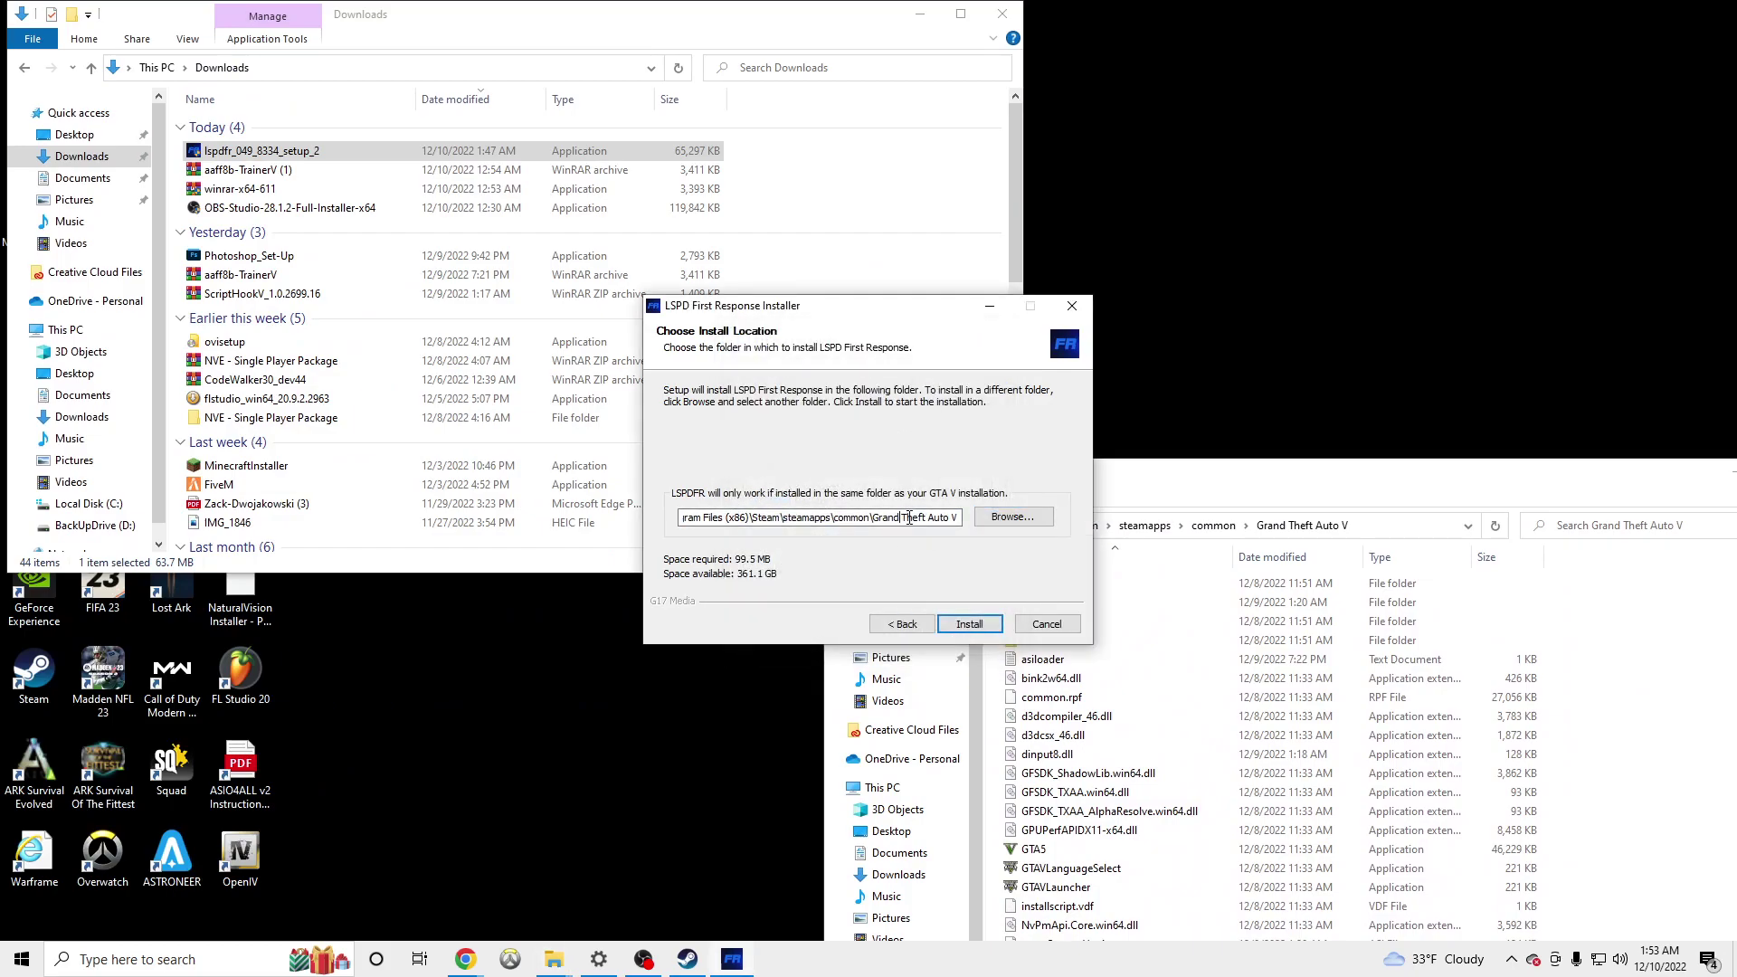
key("Home")
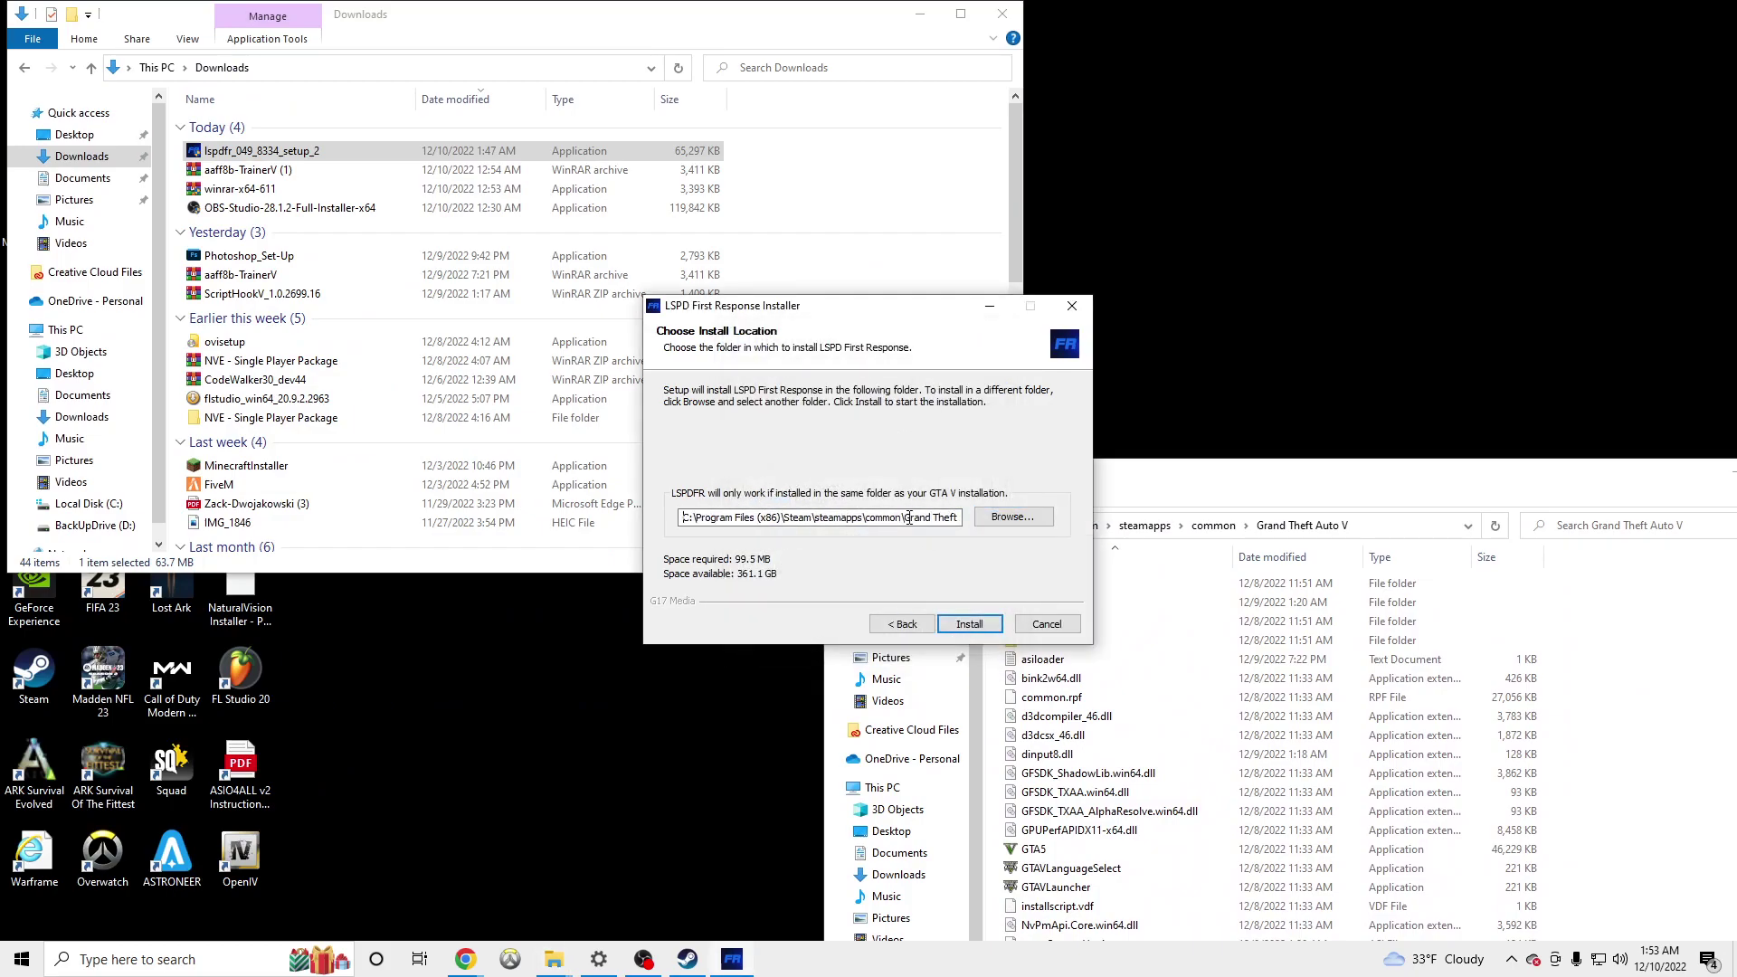
left_click(986, 626)
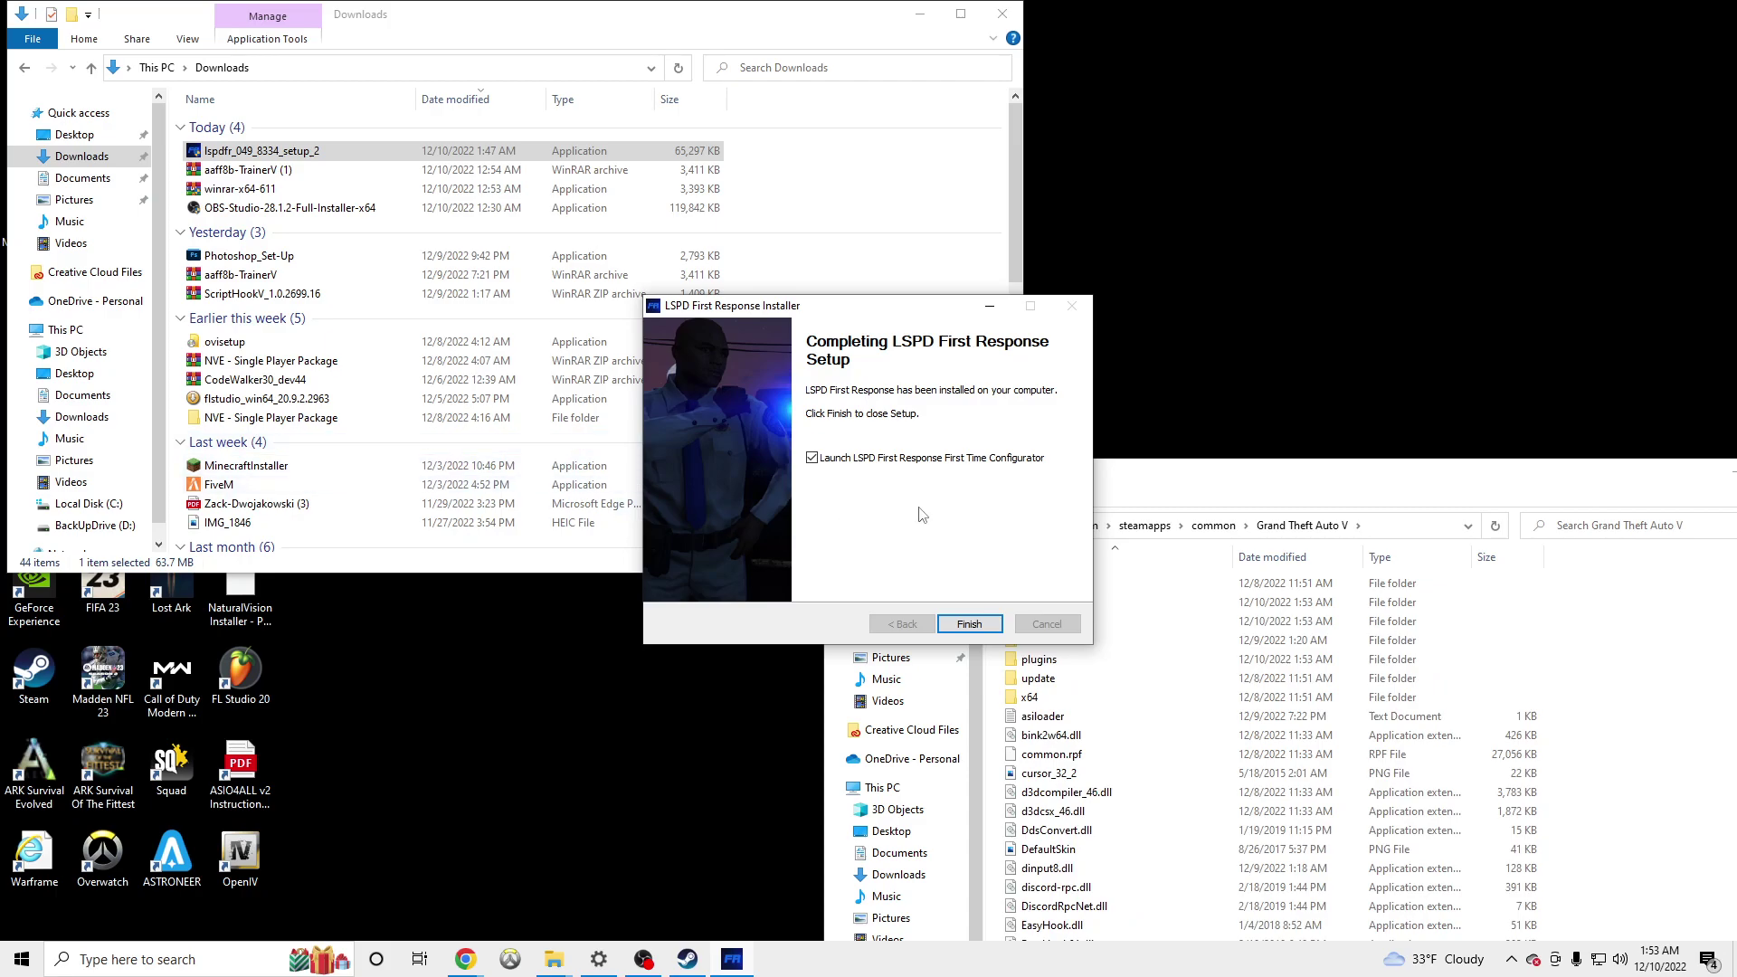
Finish setup, accept the RAGE Plugin Hook disclaimer, and apply the recommended plugin settings automatically.
left_click(968, 624)
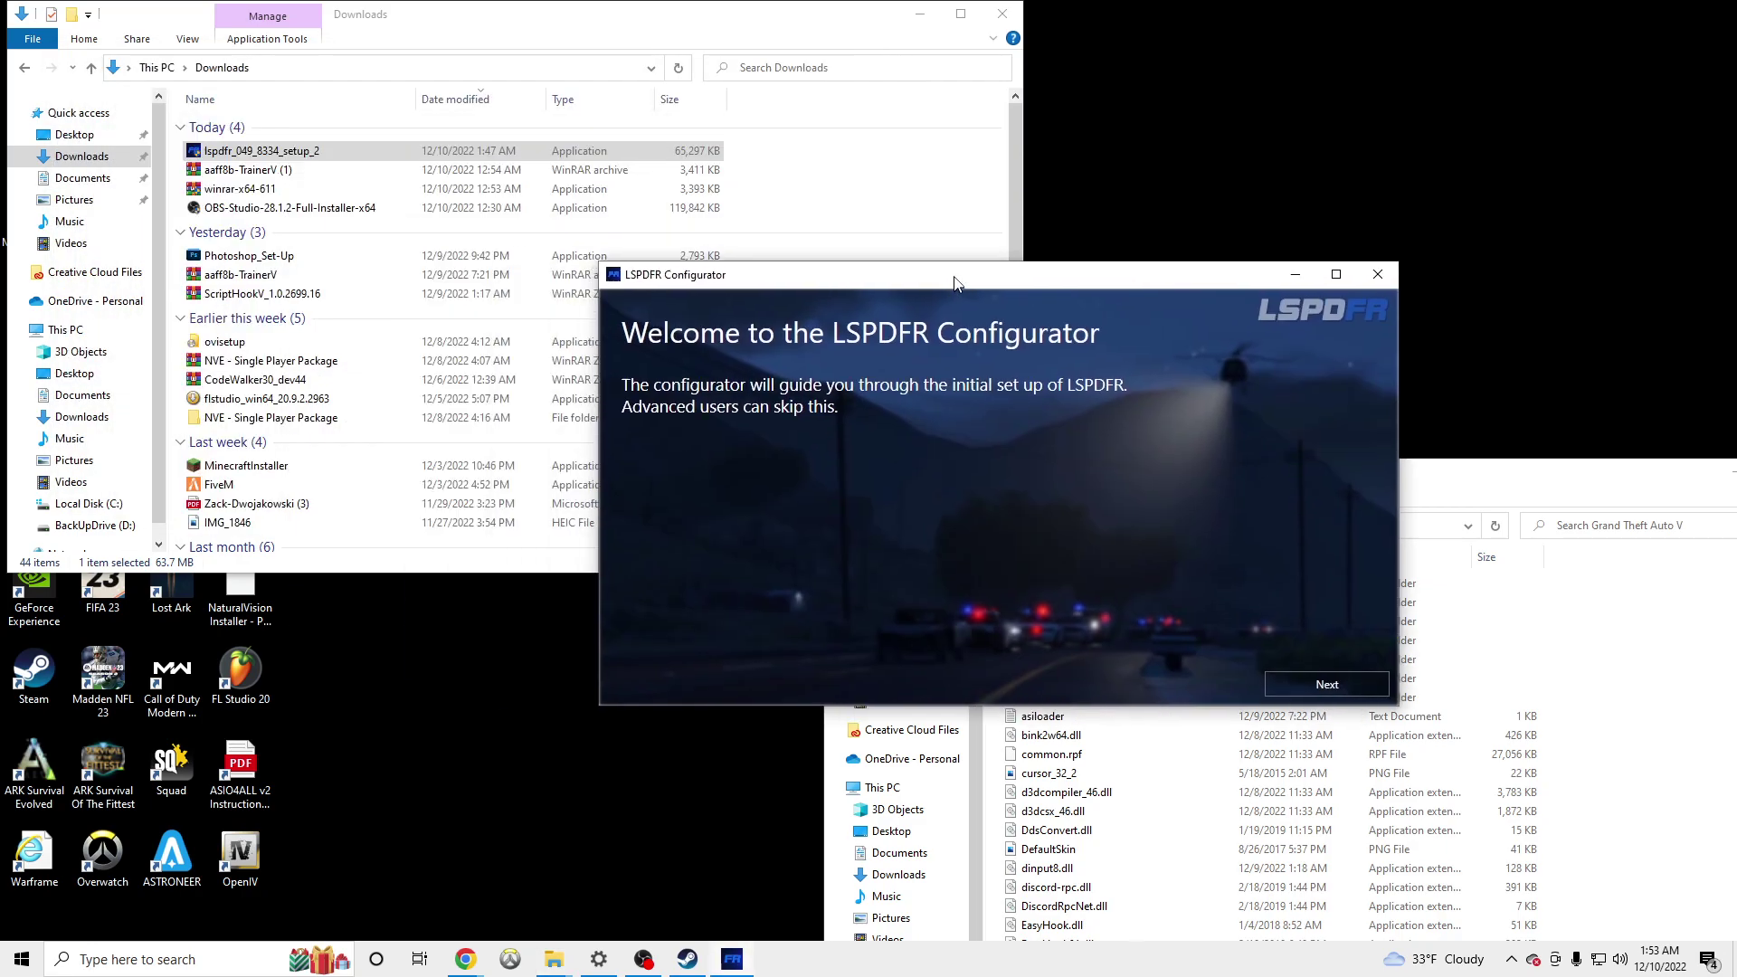
left_click(1260, 620)
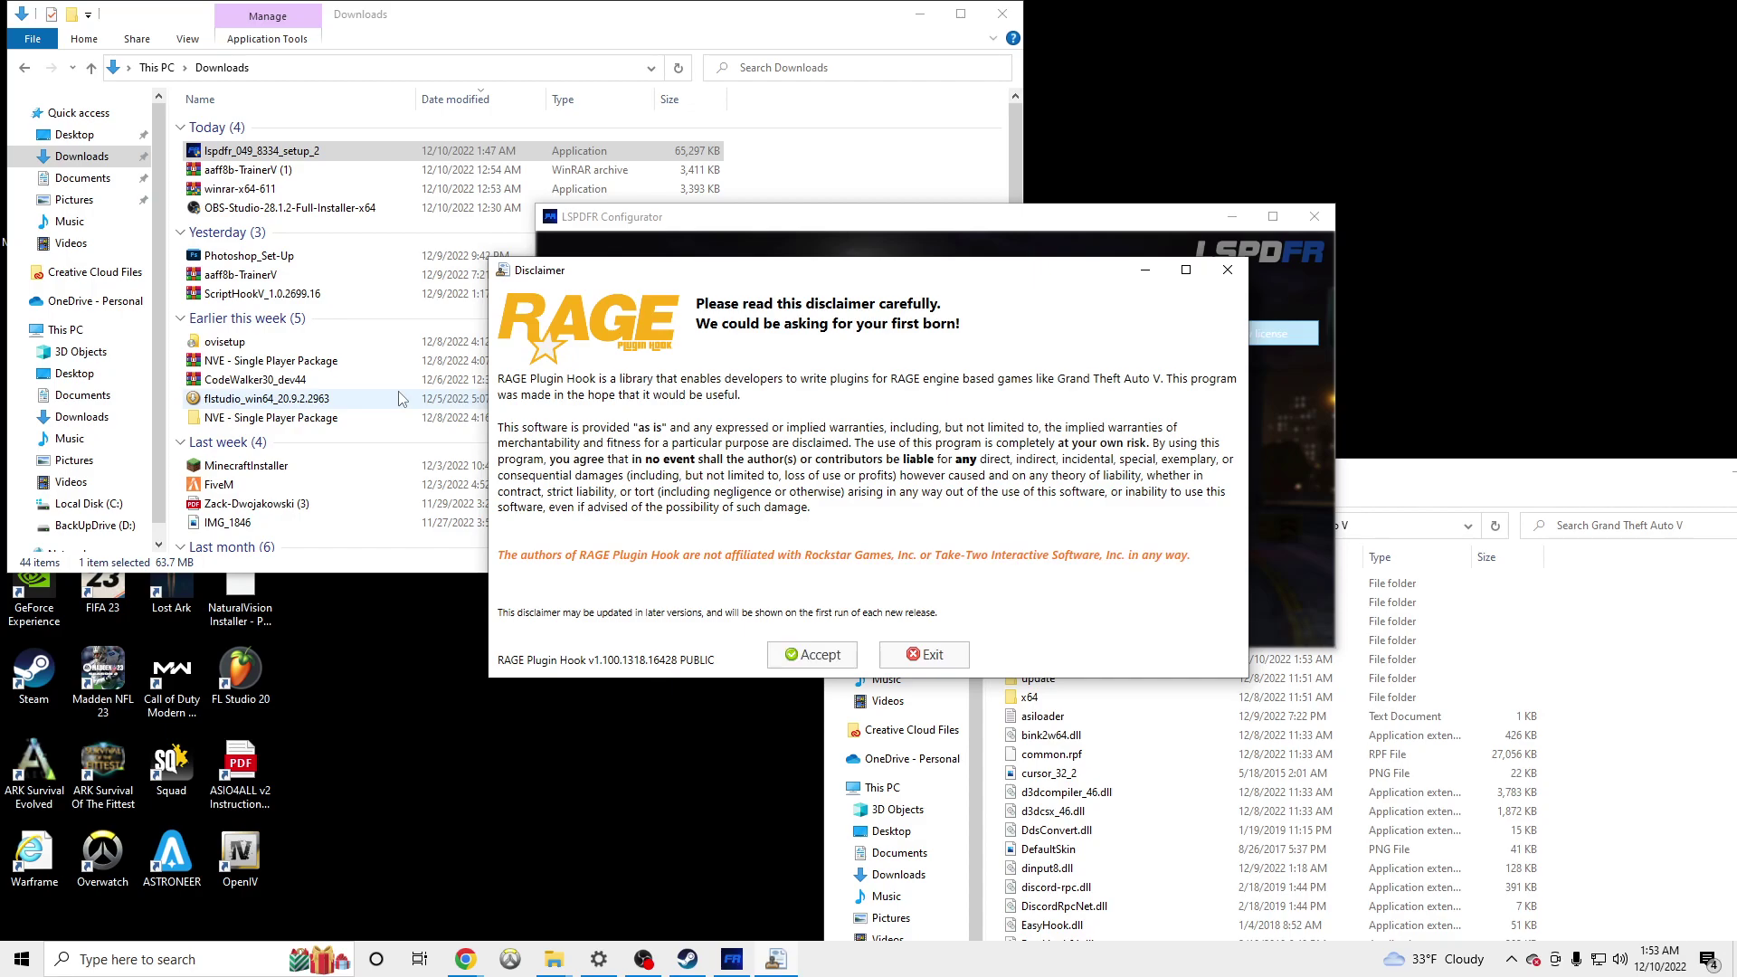
left_click(813, 651)
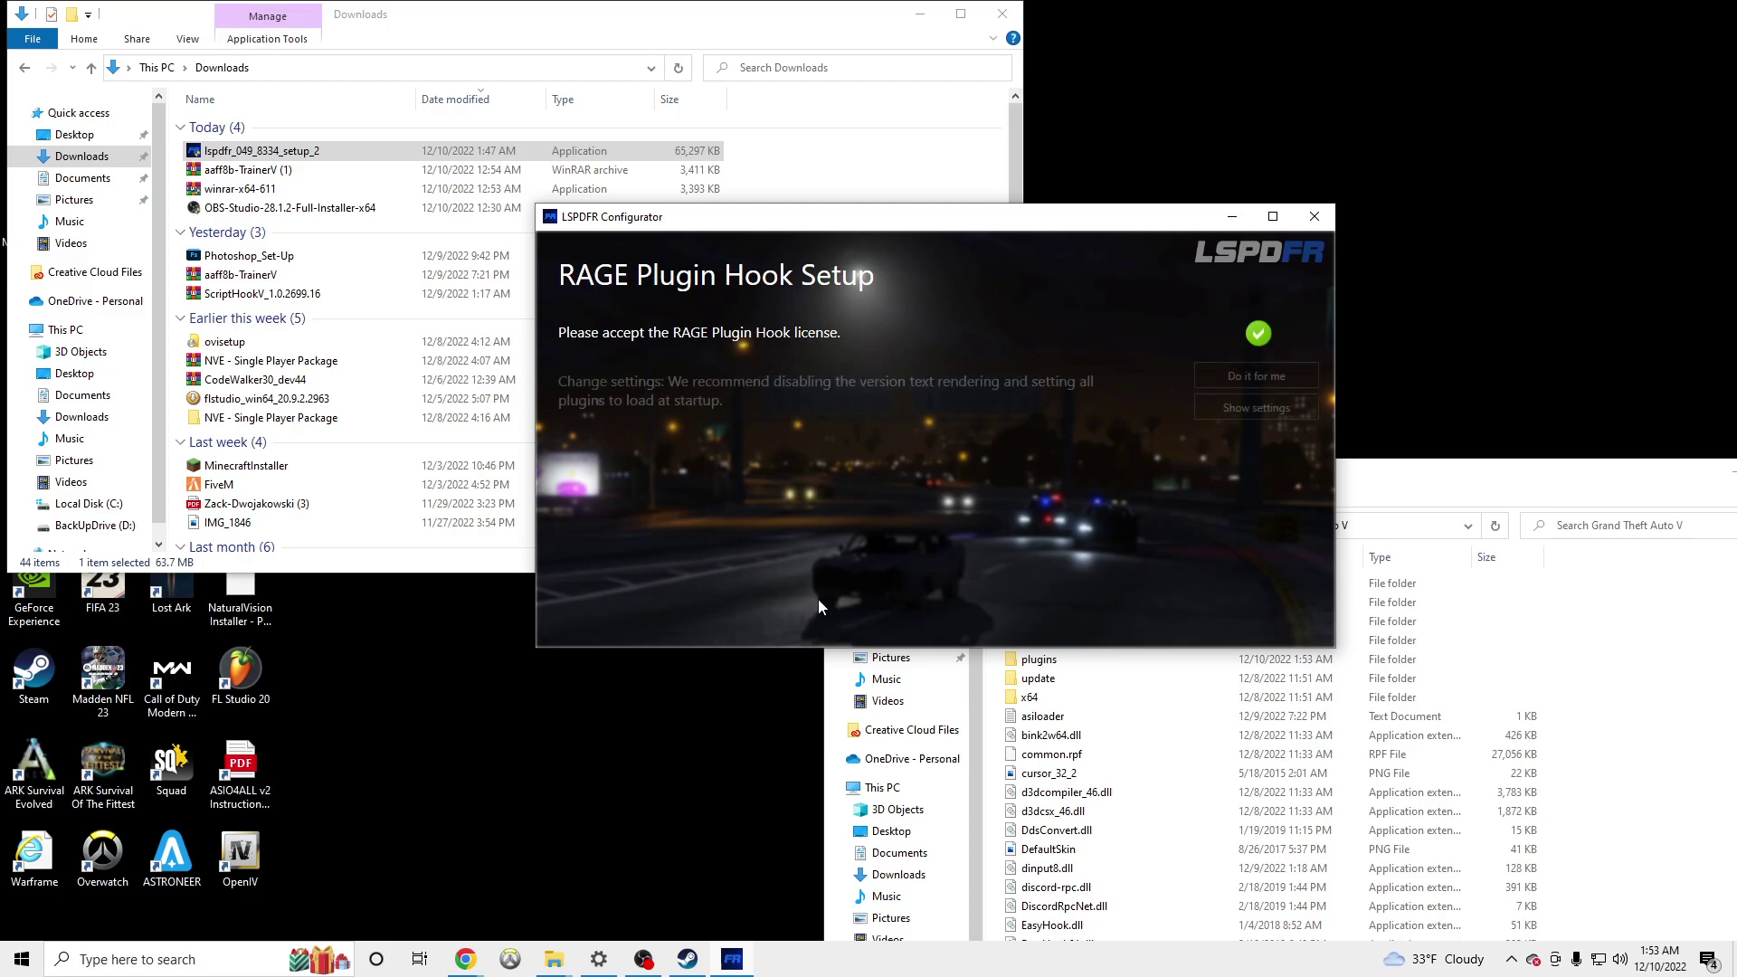
left_click(1244, 373)
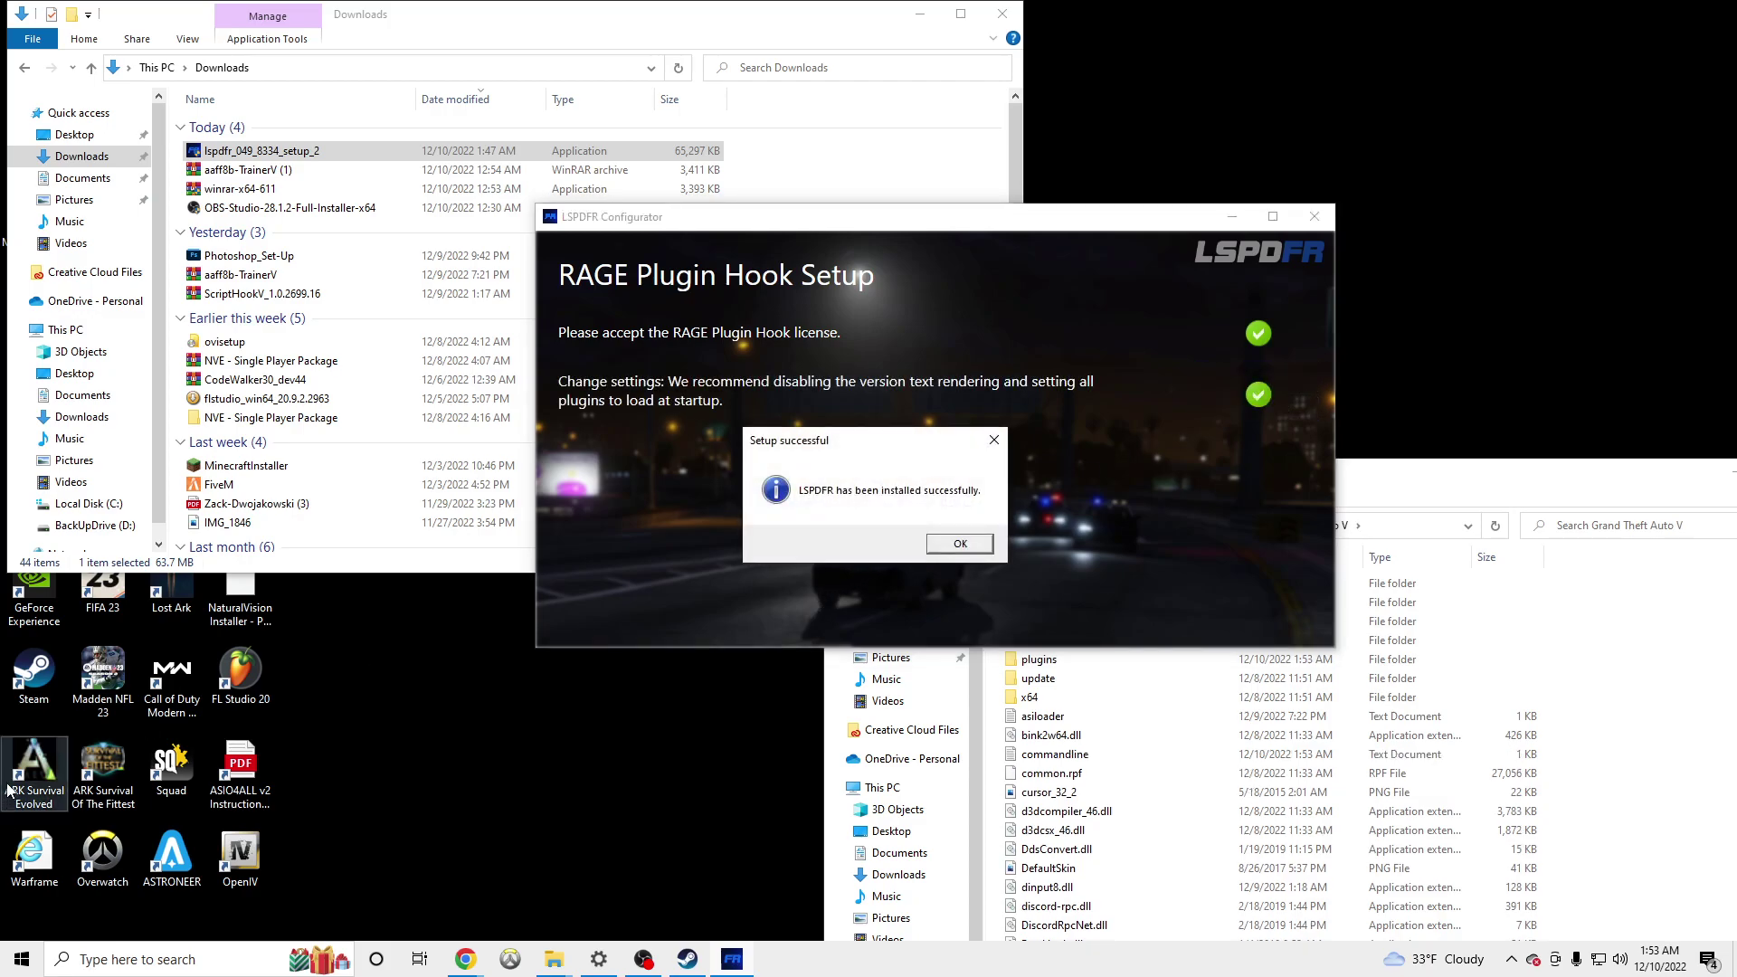
left_click(957, 545)
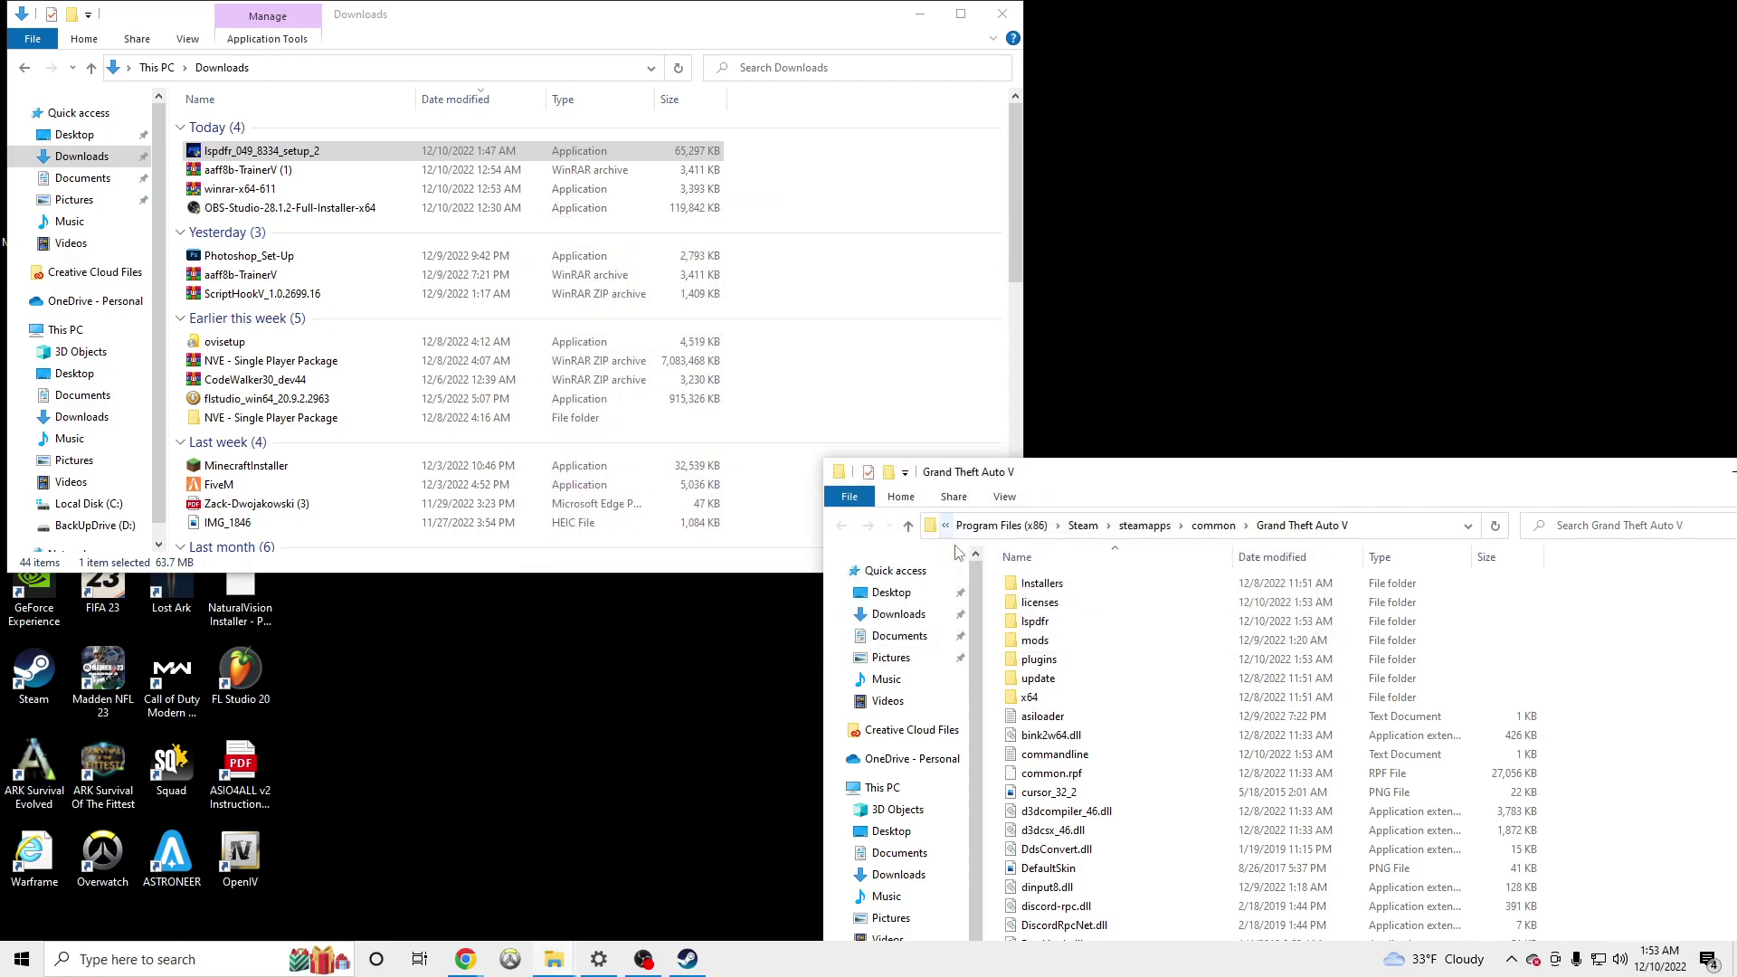
left_click_drag(1072, 480, 697, 5)
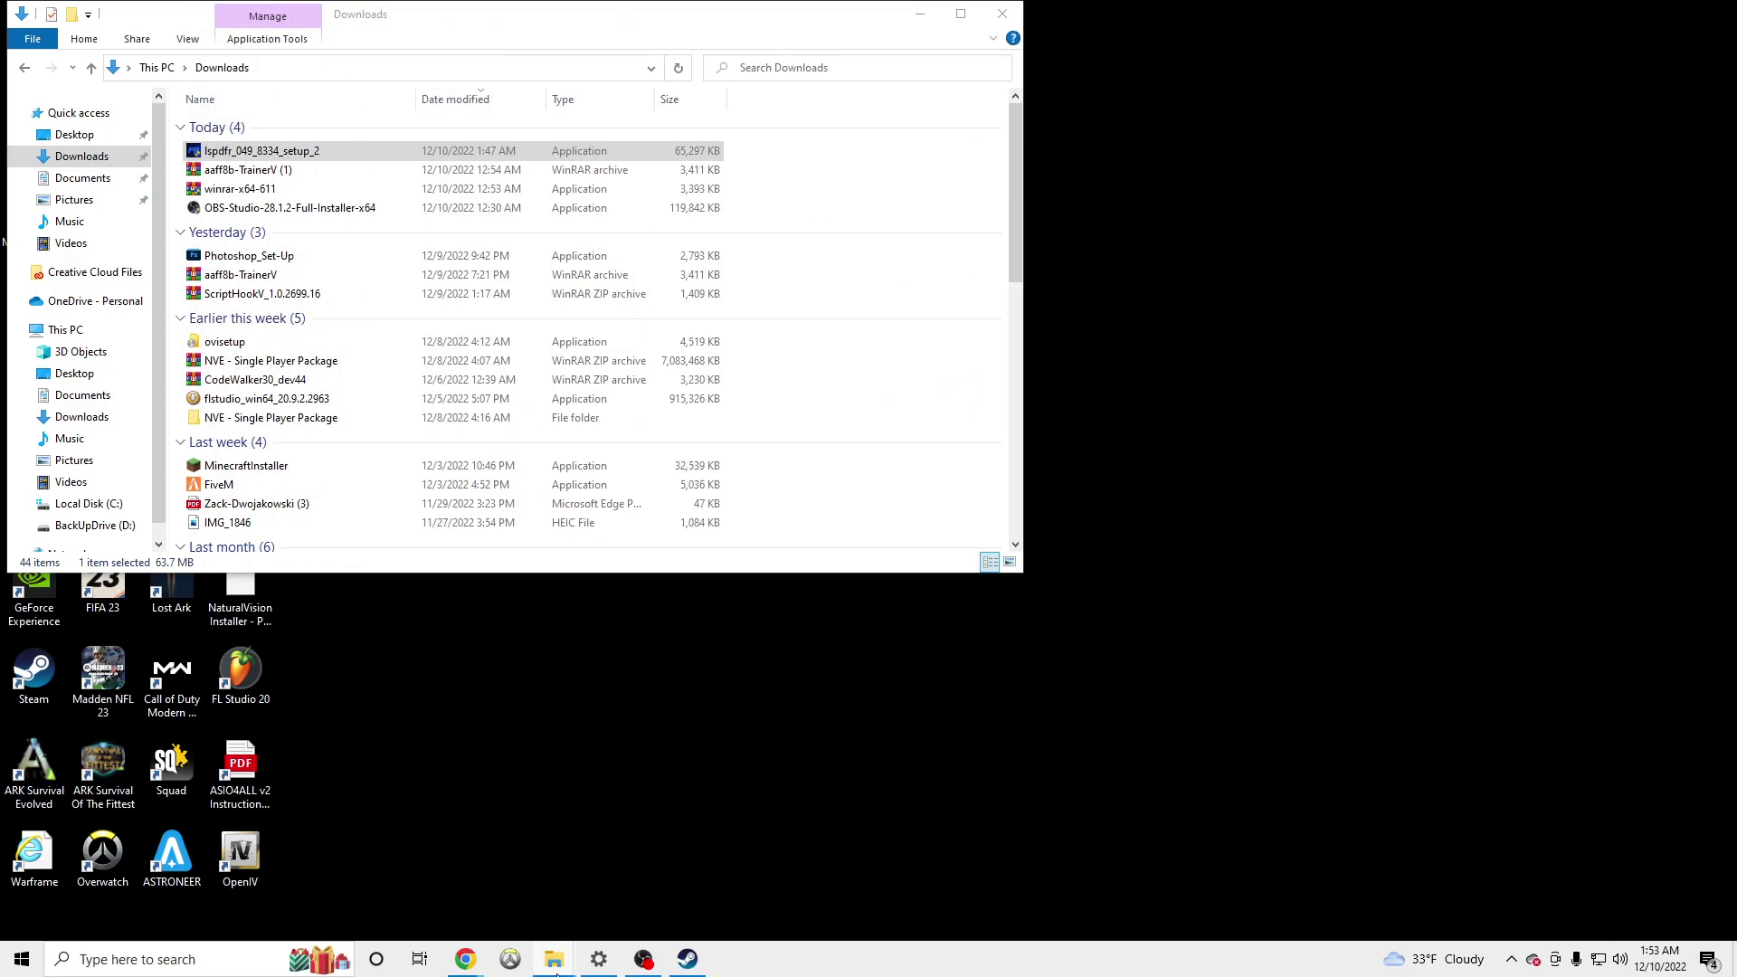
Maximize the Grand Theft Auto V folder and create a RAGEPluginHook shortcut there.
scroll(533, 457, "down", 15)
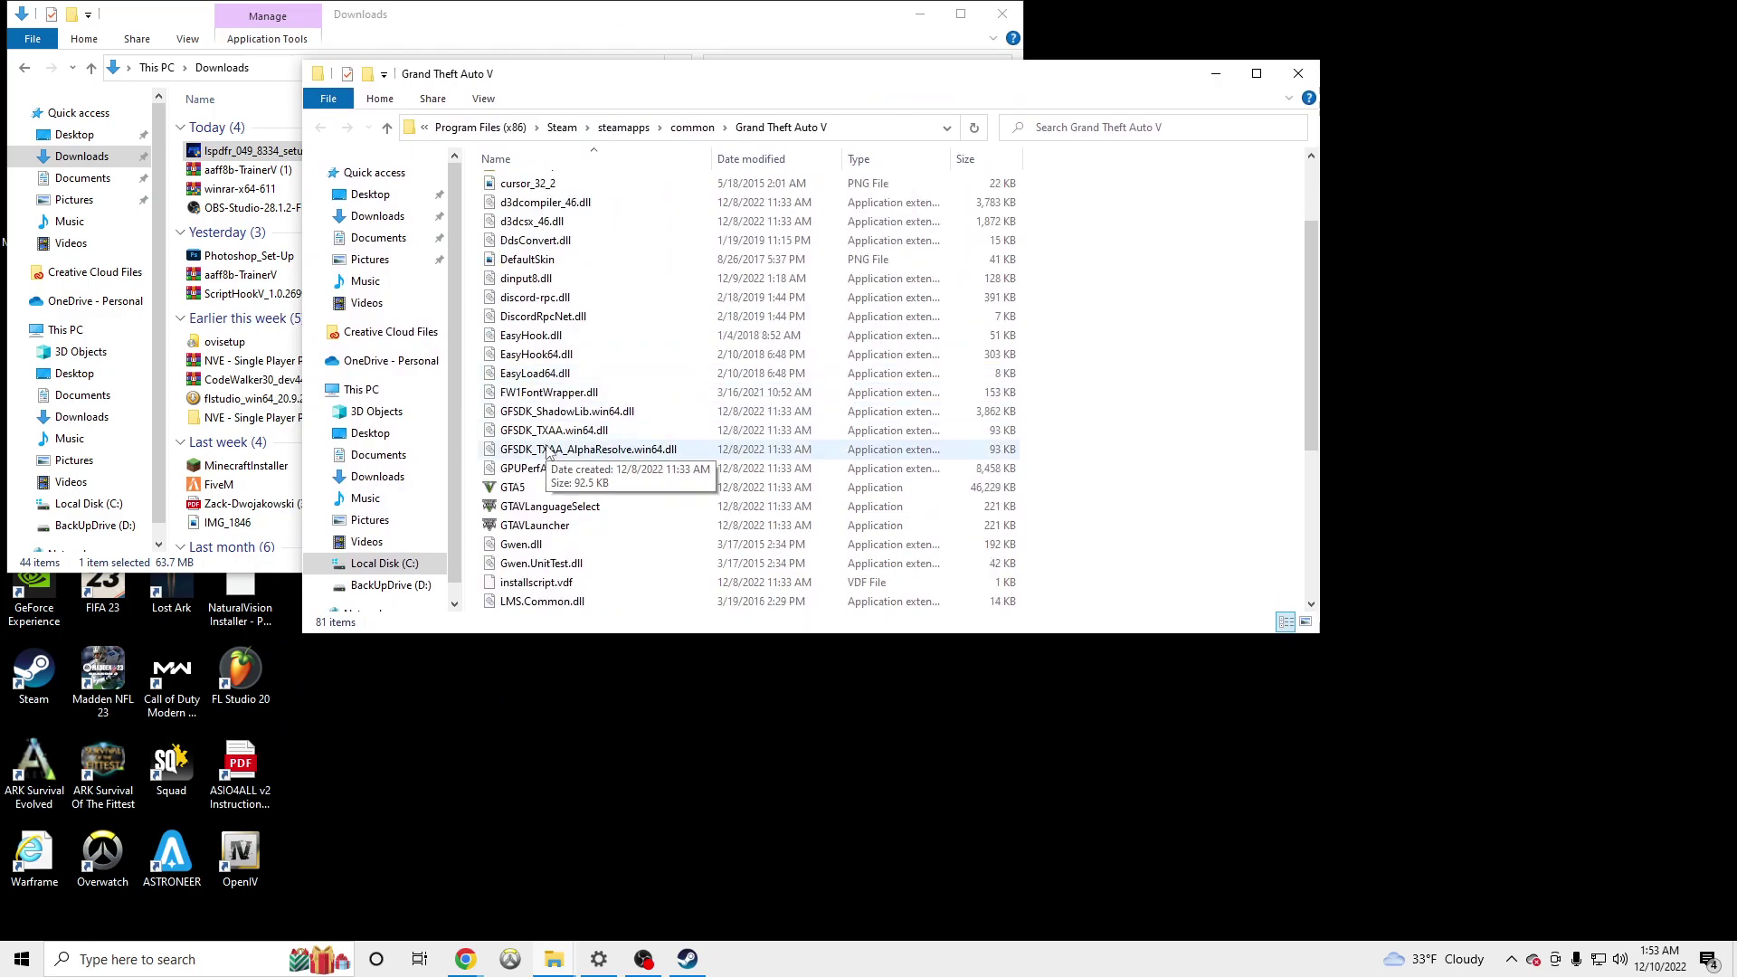
scroll(547, 449, "down", 3)
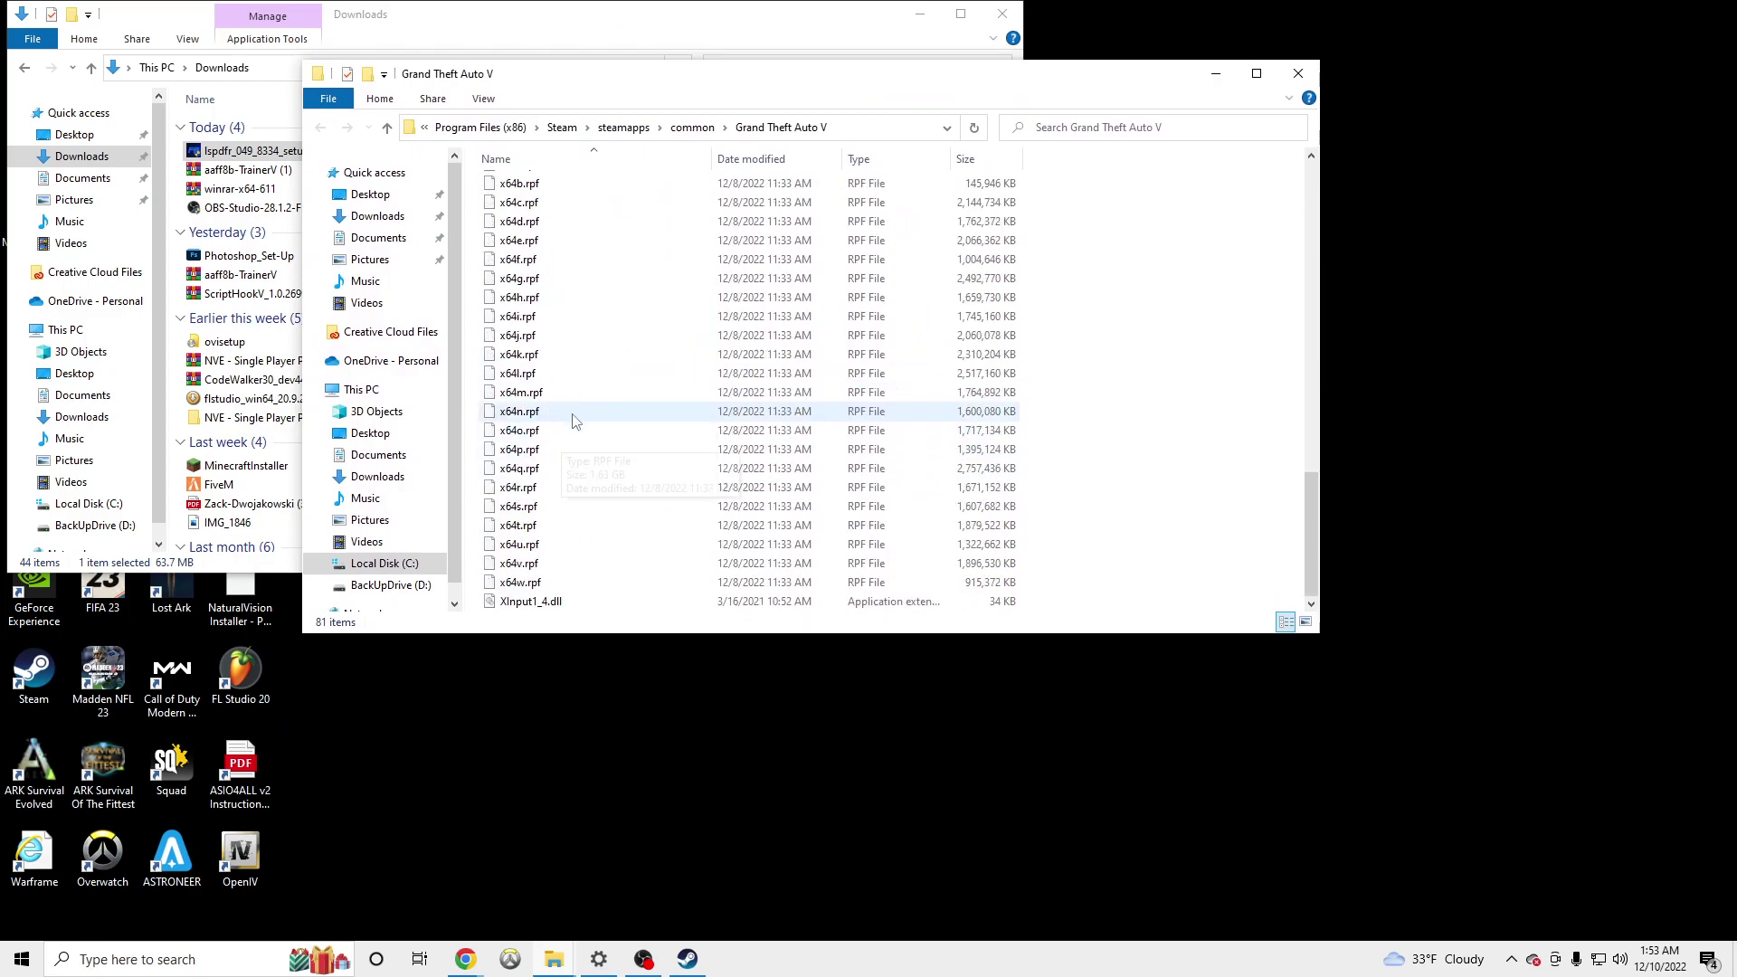
left_click_drag(995, 73, 1038, 4)
scroll(502, 607, "up", 5)
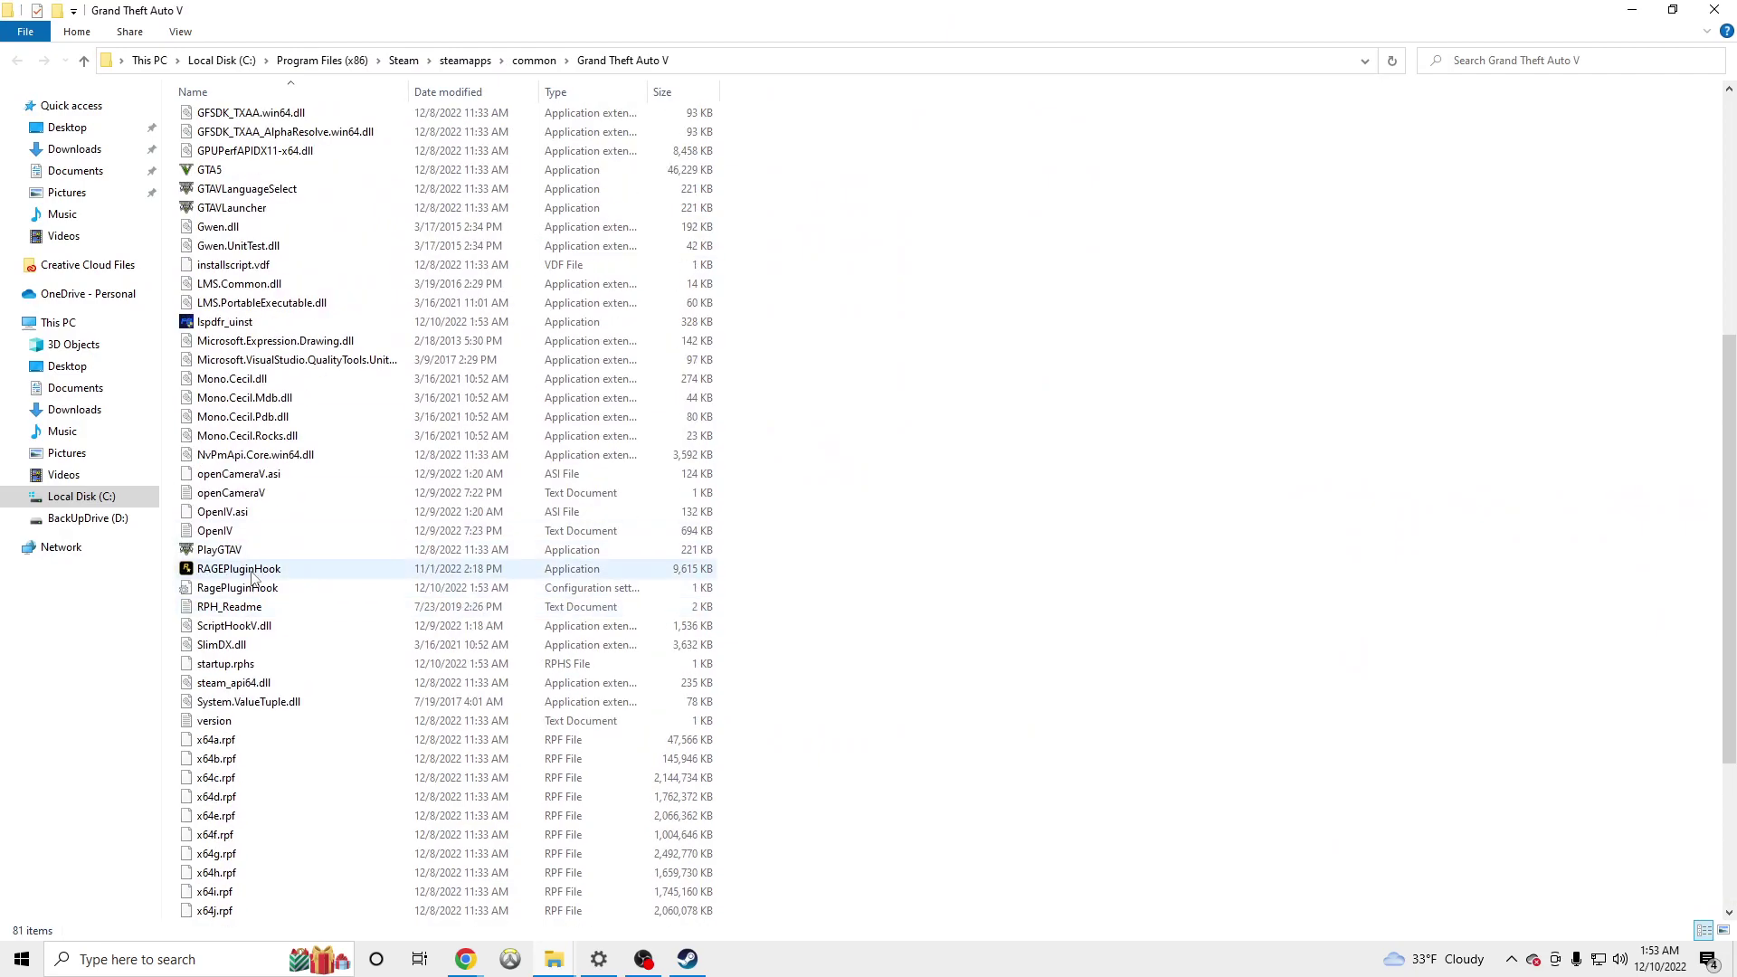
right_click(248, 570)
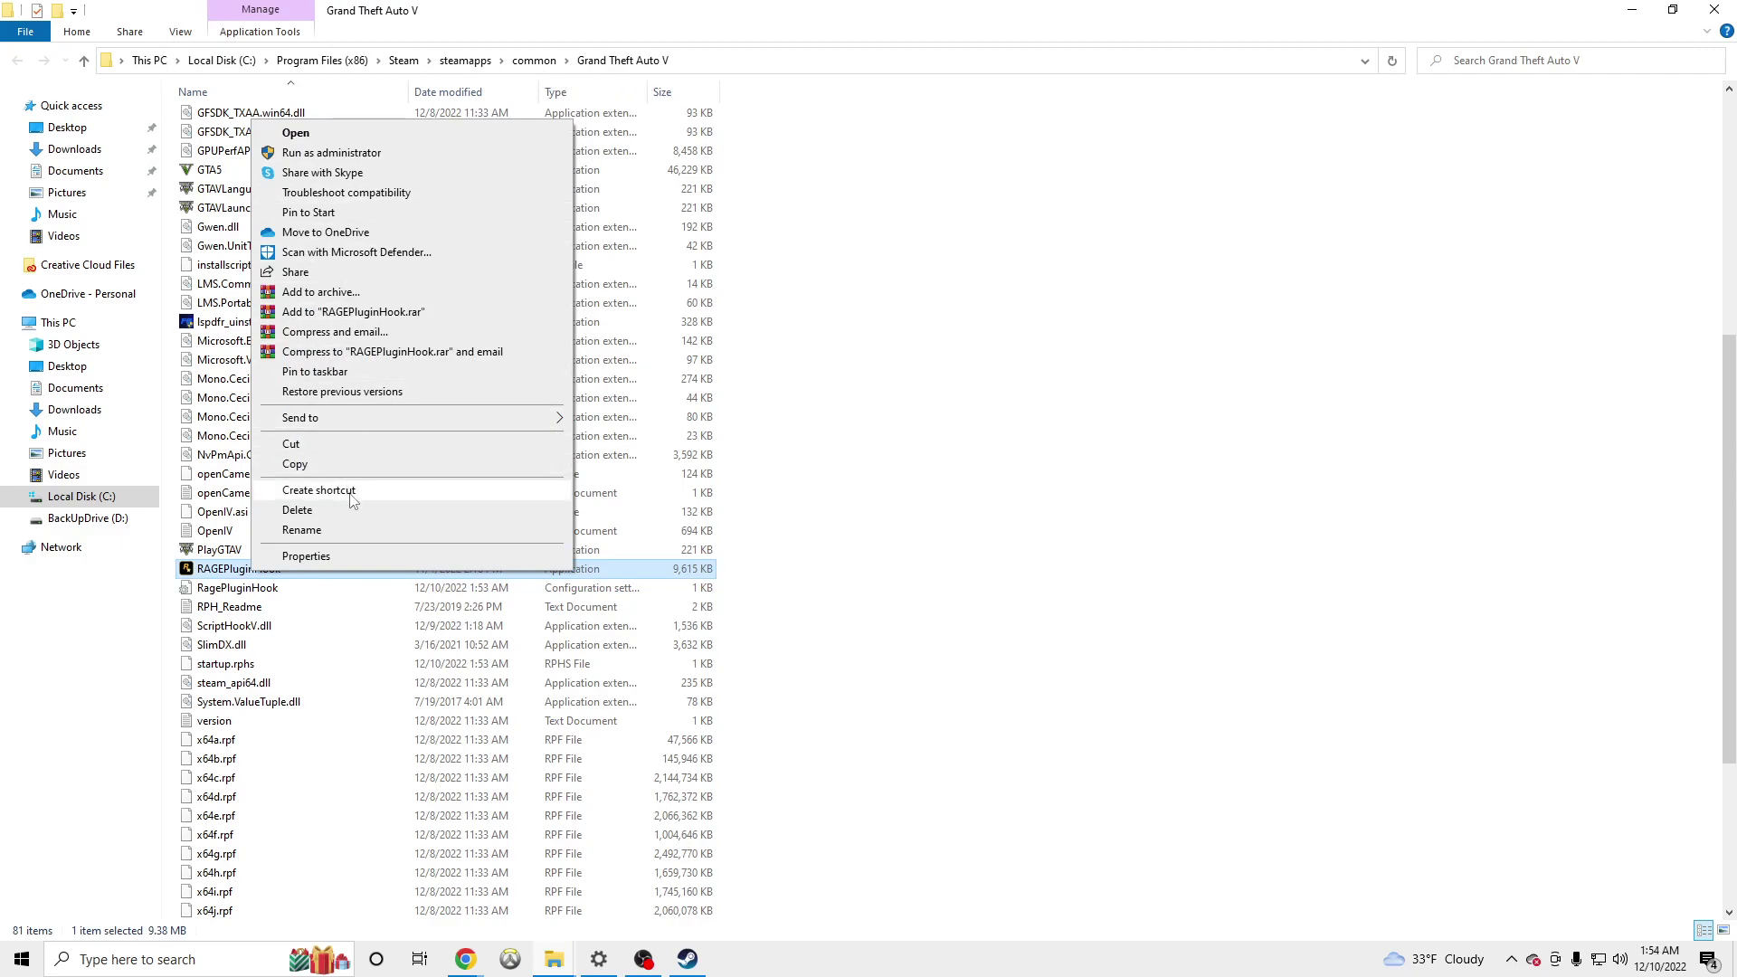
left_click(1101, 579)
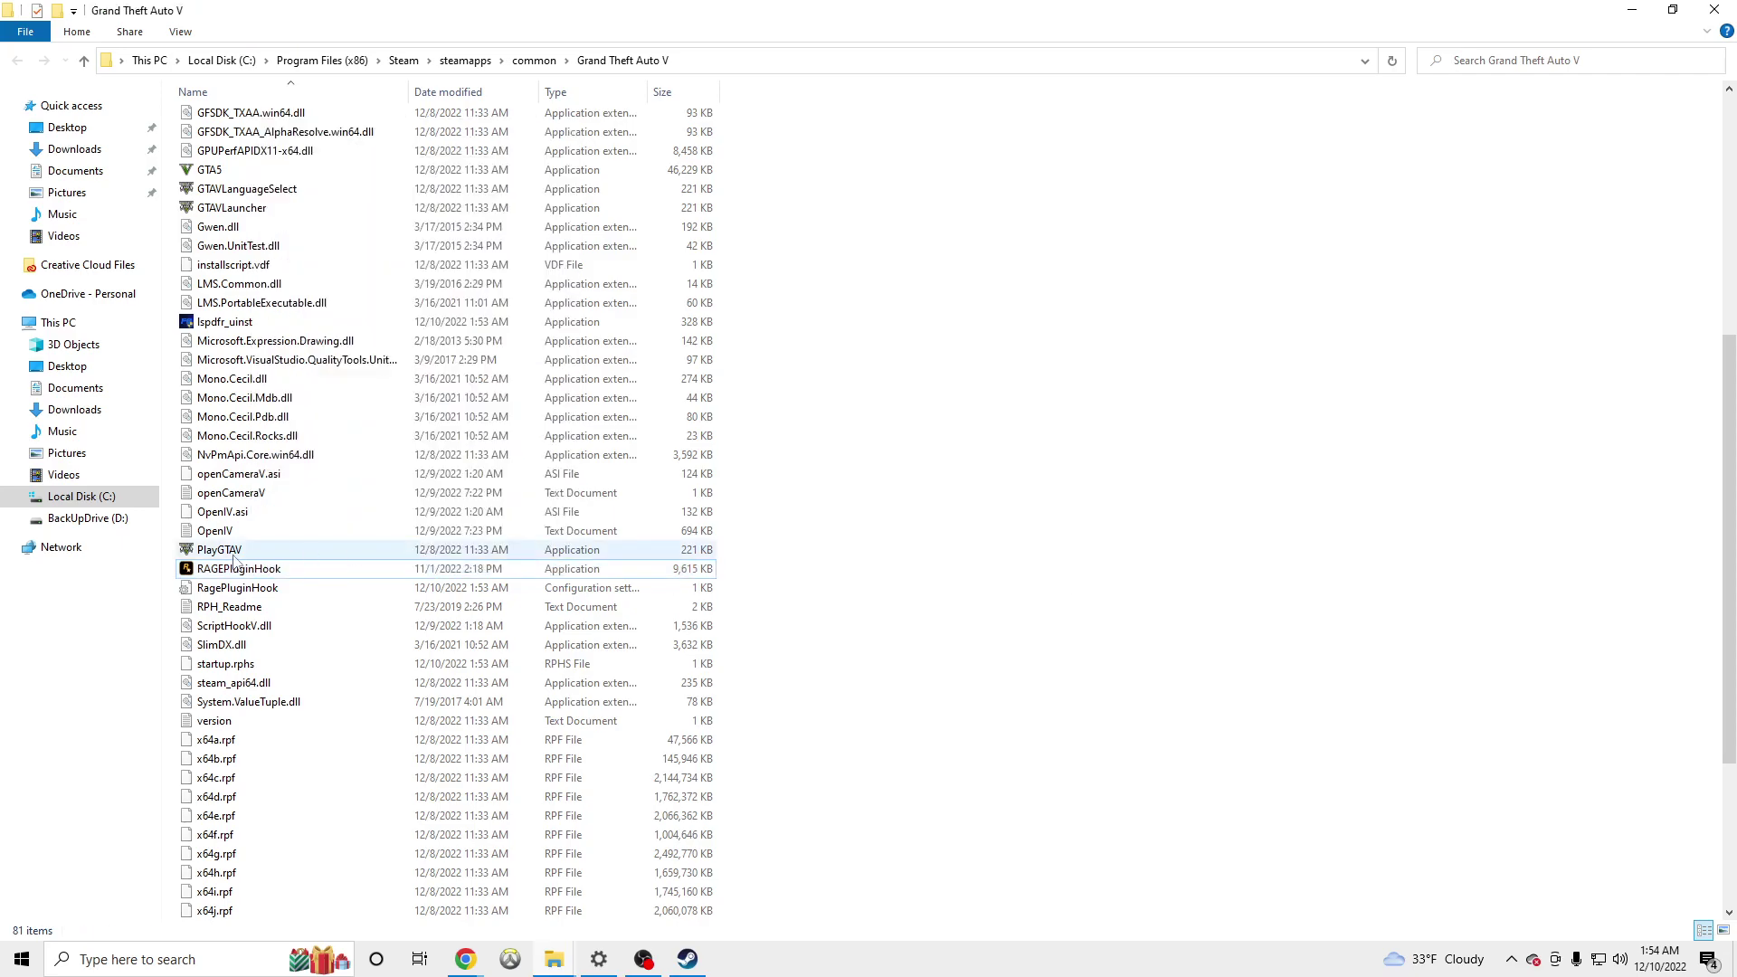
right_click(445, 577)
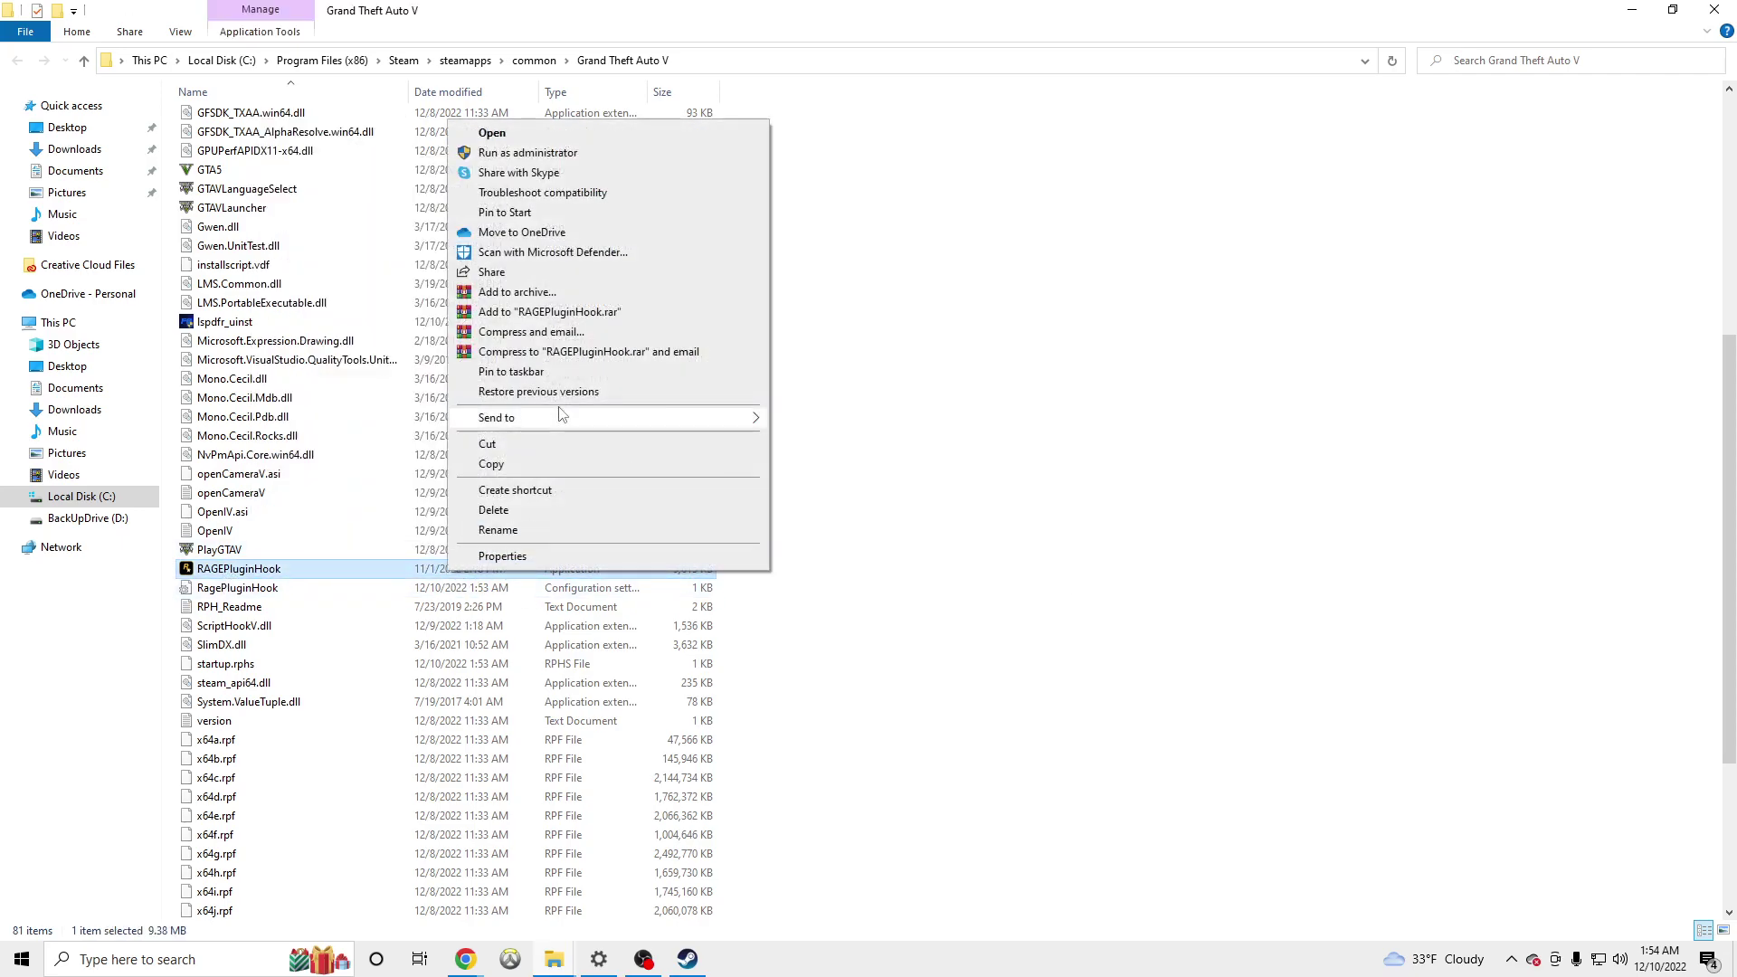
left_click(520, 493)
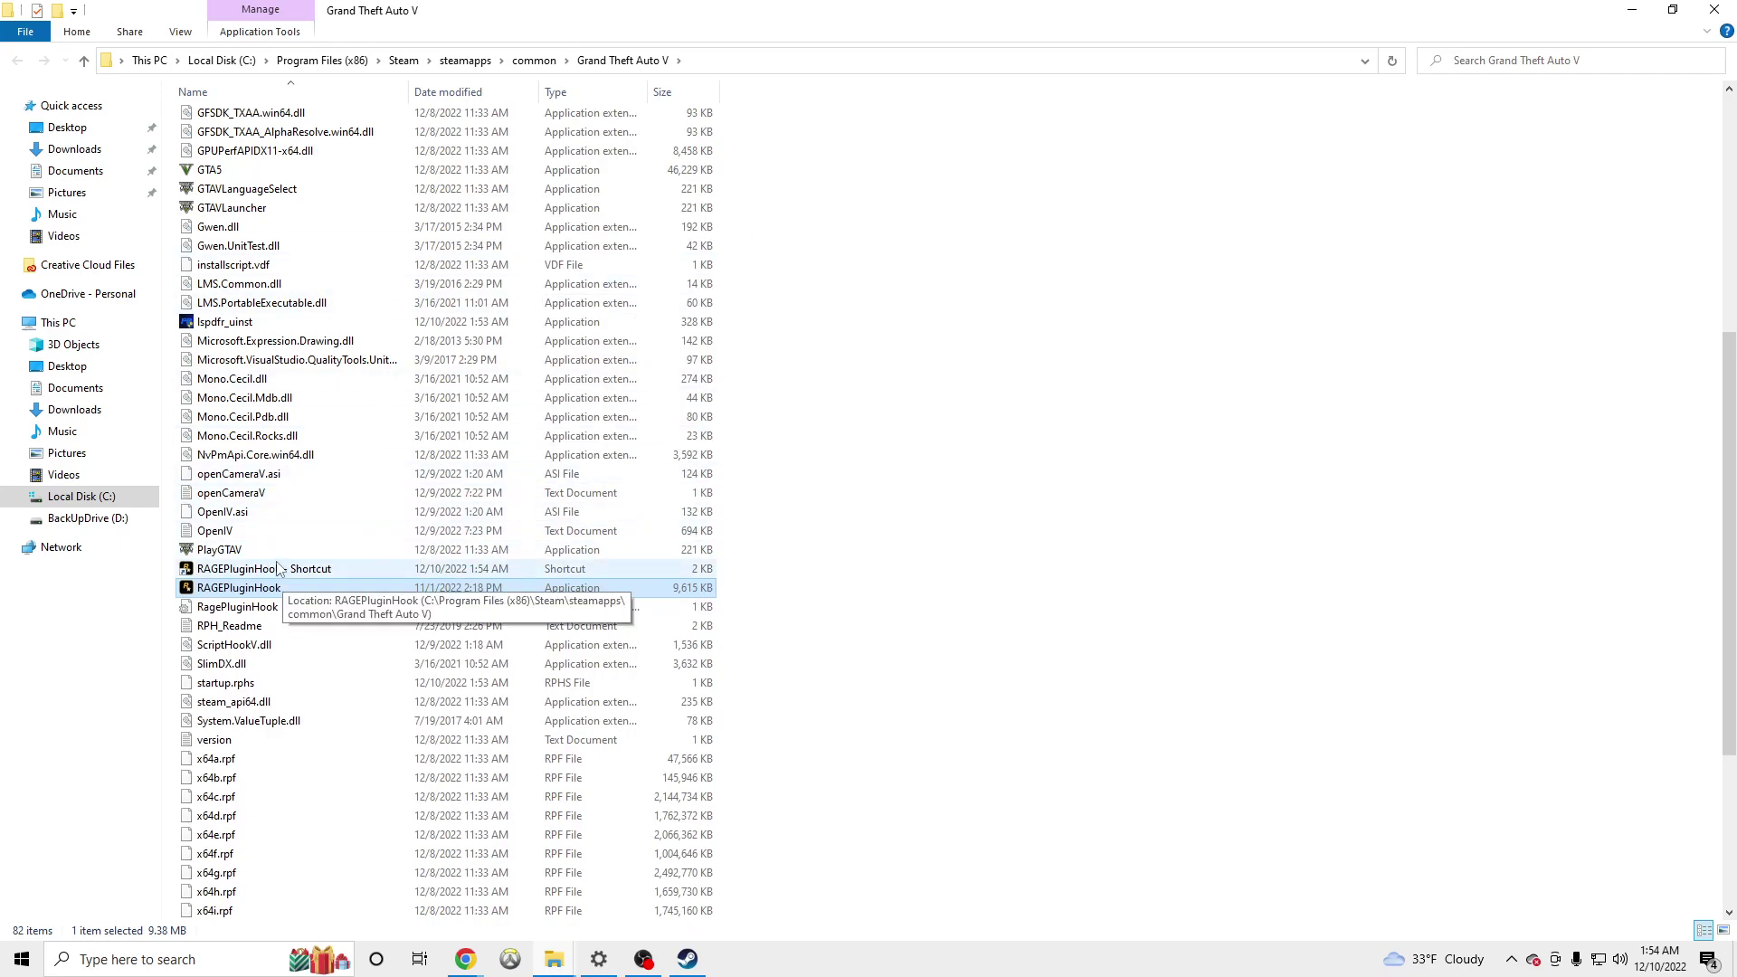
Rearrange the Downloads and Grand Theft Auto V Explorer windows to expose the desktop.
left_click_drag(814, 33, 1035, 570)
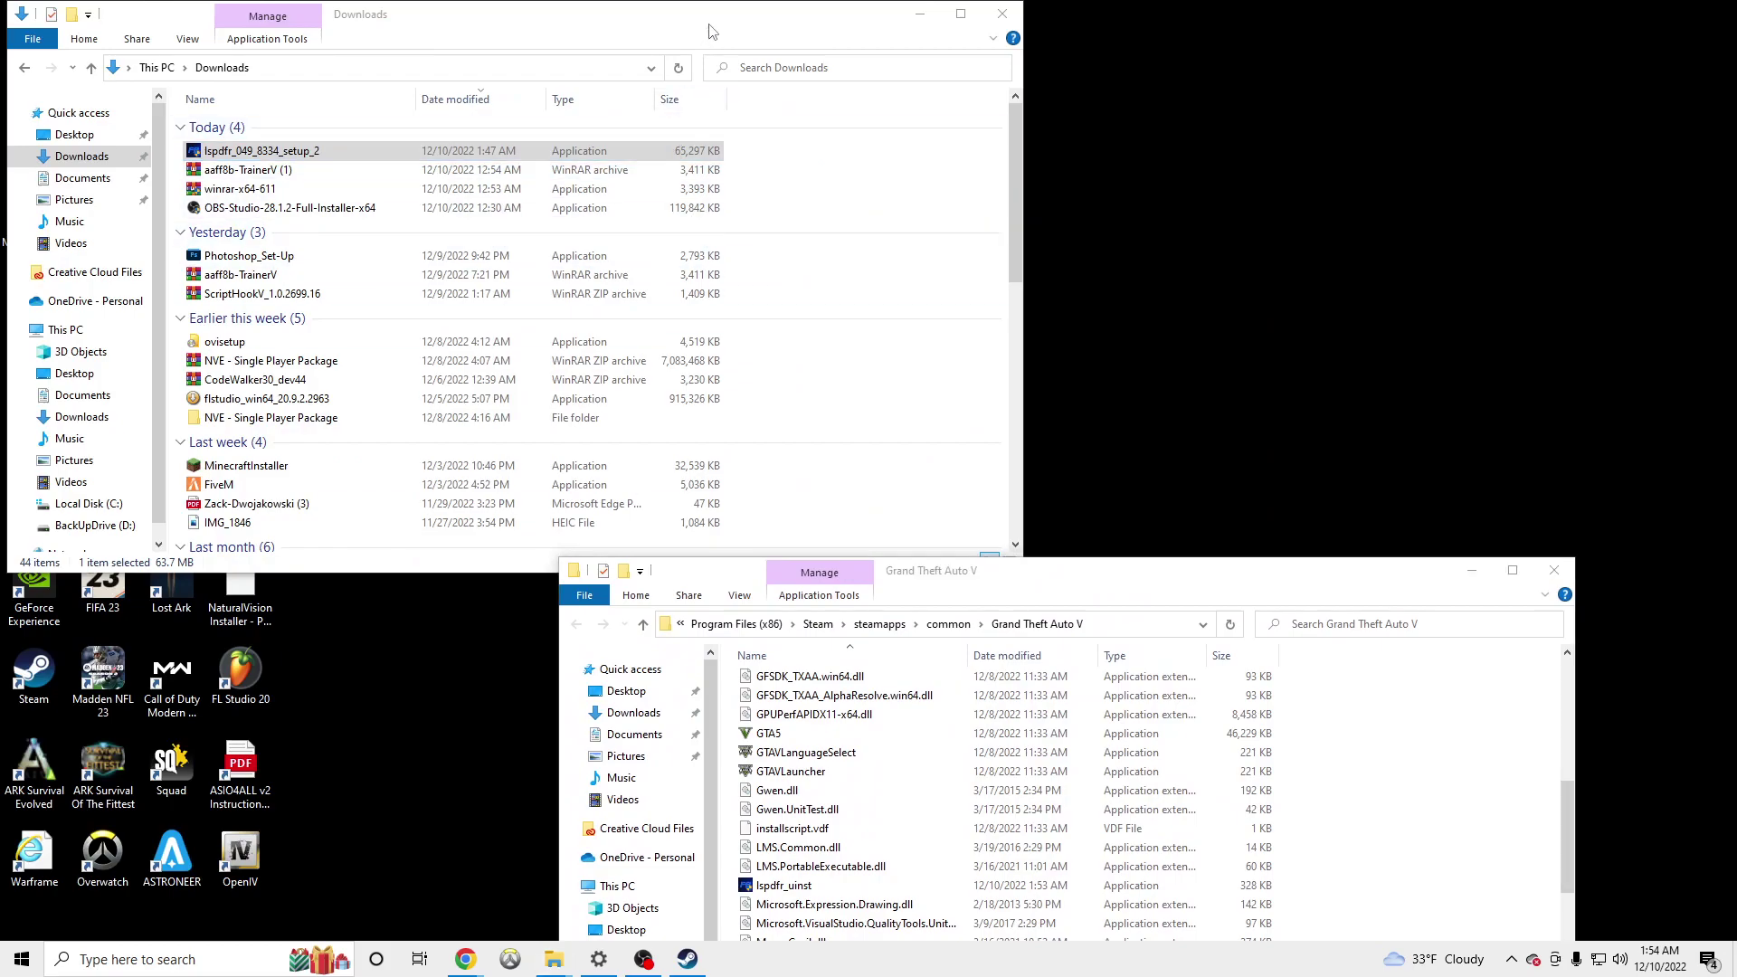
left_click_drag(715, 31, 1388, 818)
left_click_drag(1381, 791, 604, 182)
left_click_drag(1113, 572, 760, 4)
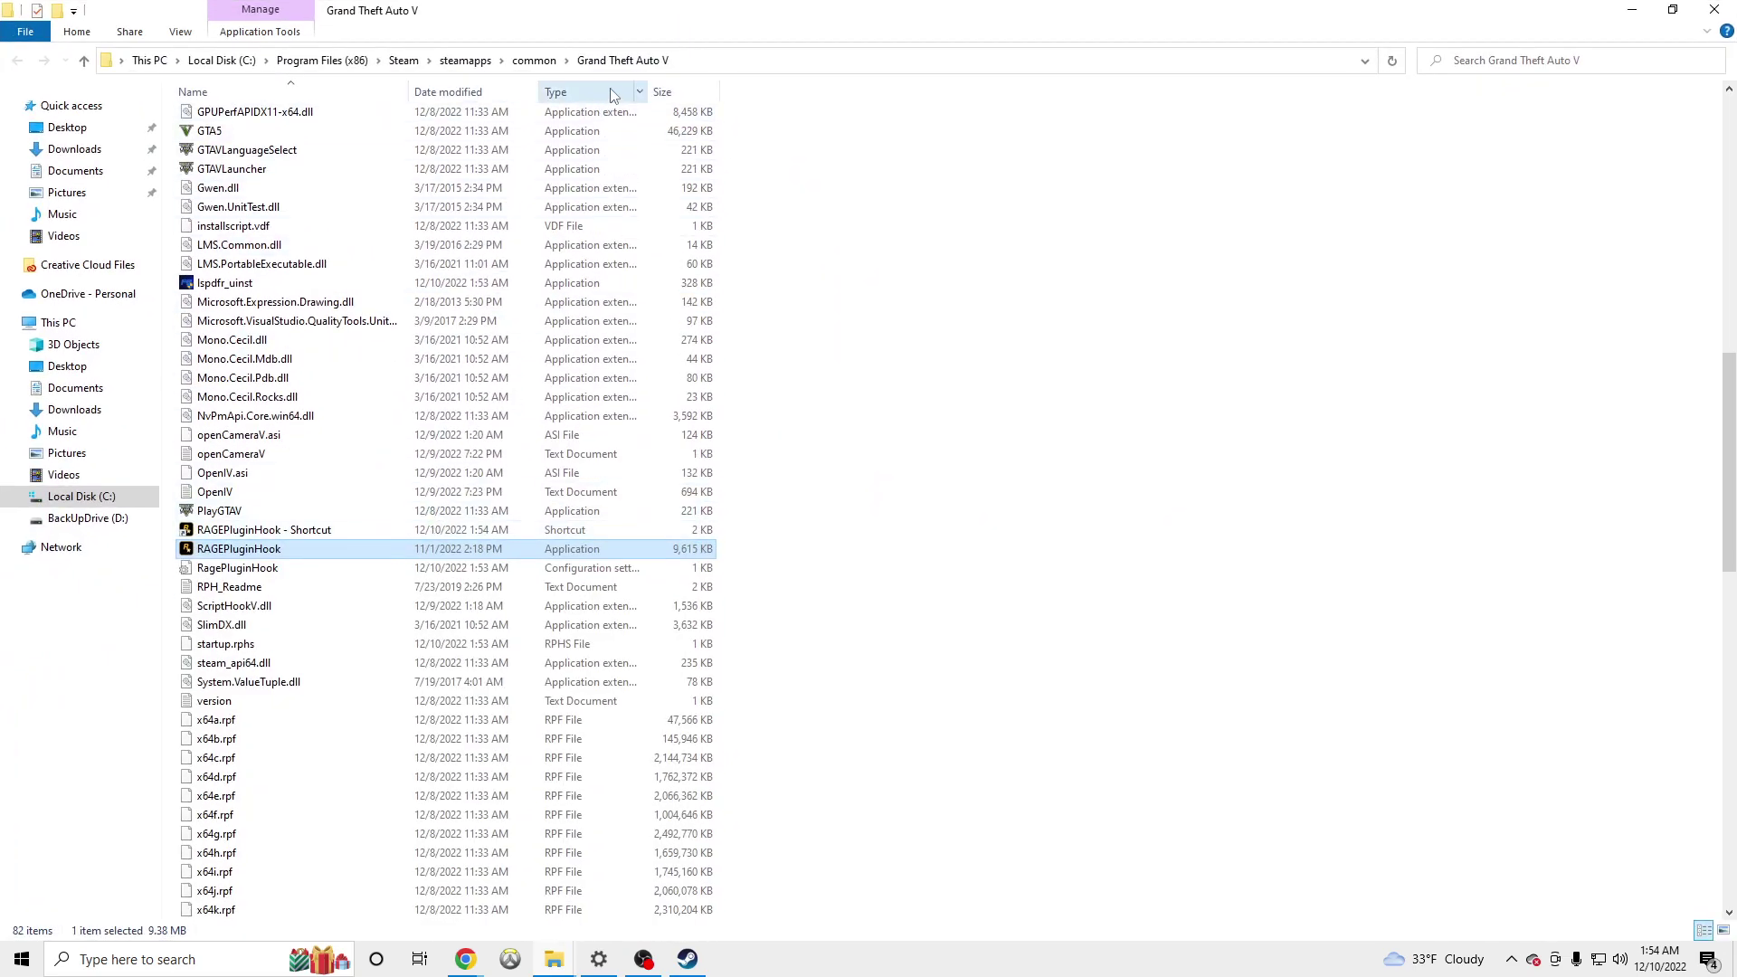
left_click_drag(615, 10, 465, 117)
scroll(353, 523, "down", 3)
Move RAGEPluginHook - Shortcut onto the desktop and select the RAGEPluginHook application.
left_click_drag(226, 464, 1202, 229)
left_click_drag(739, 110, 938, 199)
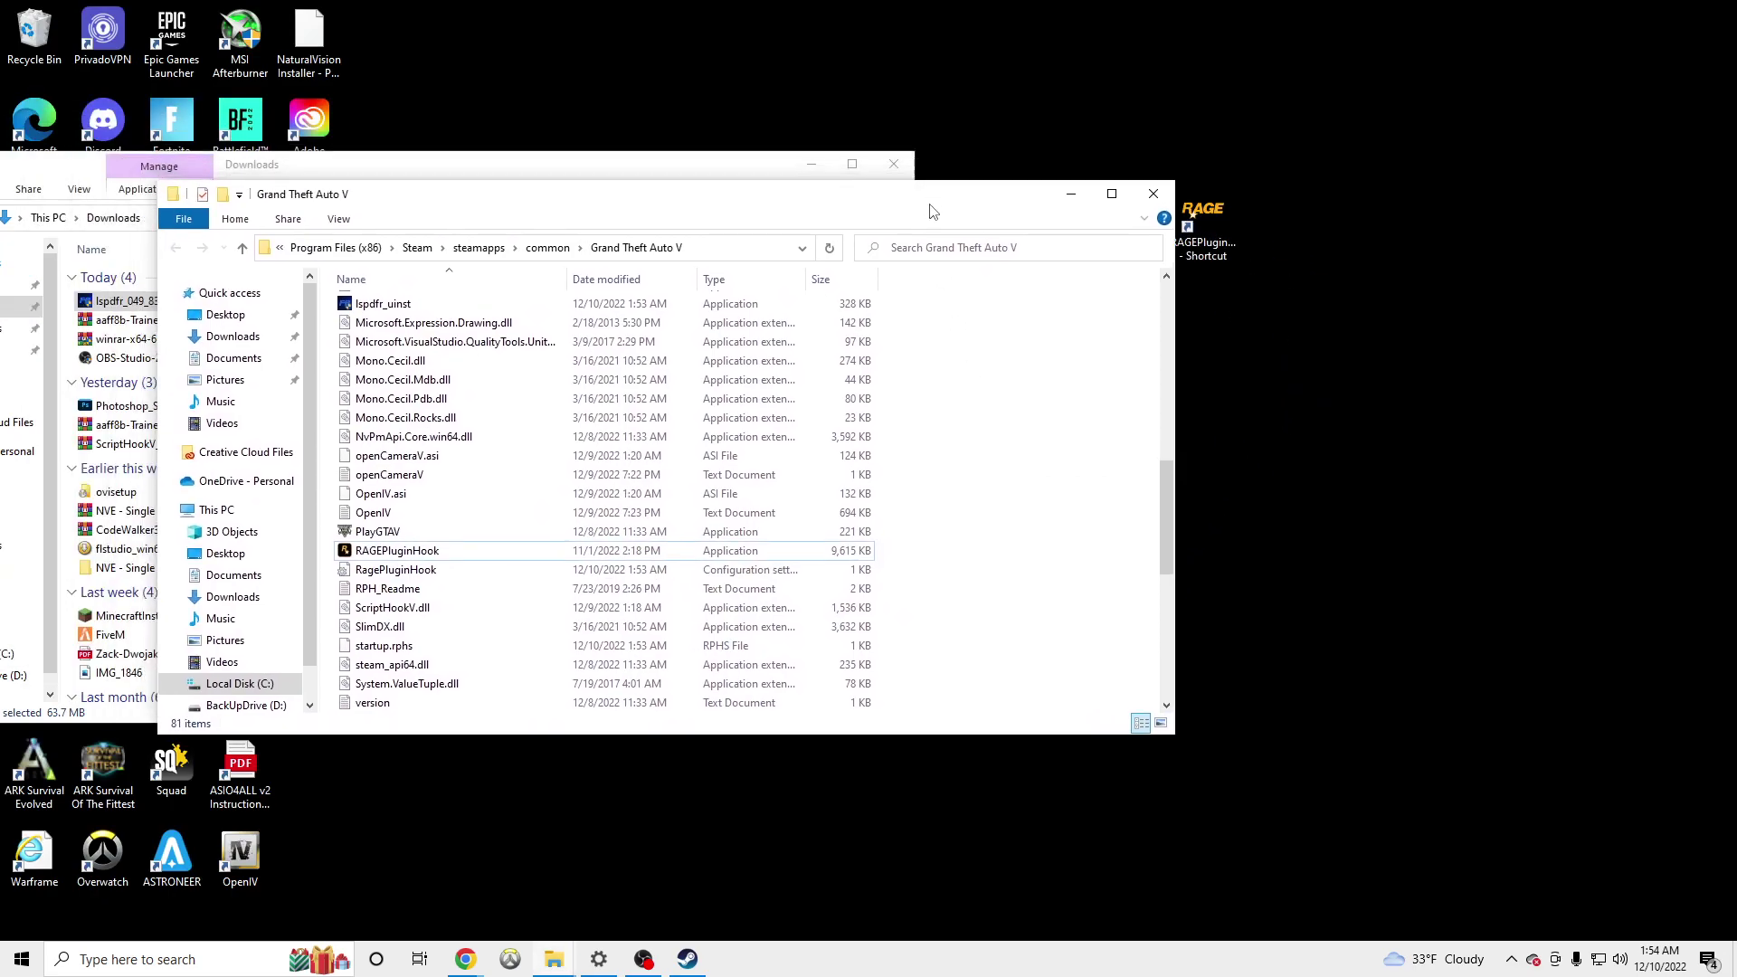
left_click(540, 201)
left_click_drag(569, 180, 702, 134)
left_click(487, 484)
Launch RAGE Plugin Hook and let it unblock dinput8.dll and ScriptHookV.dll.
double_click(487, 484)
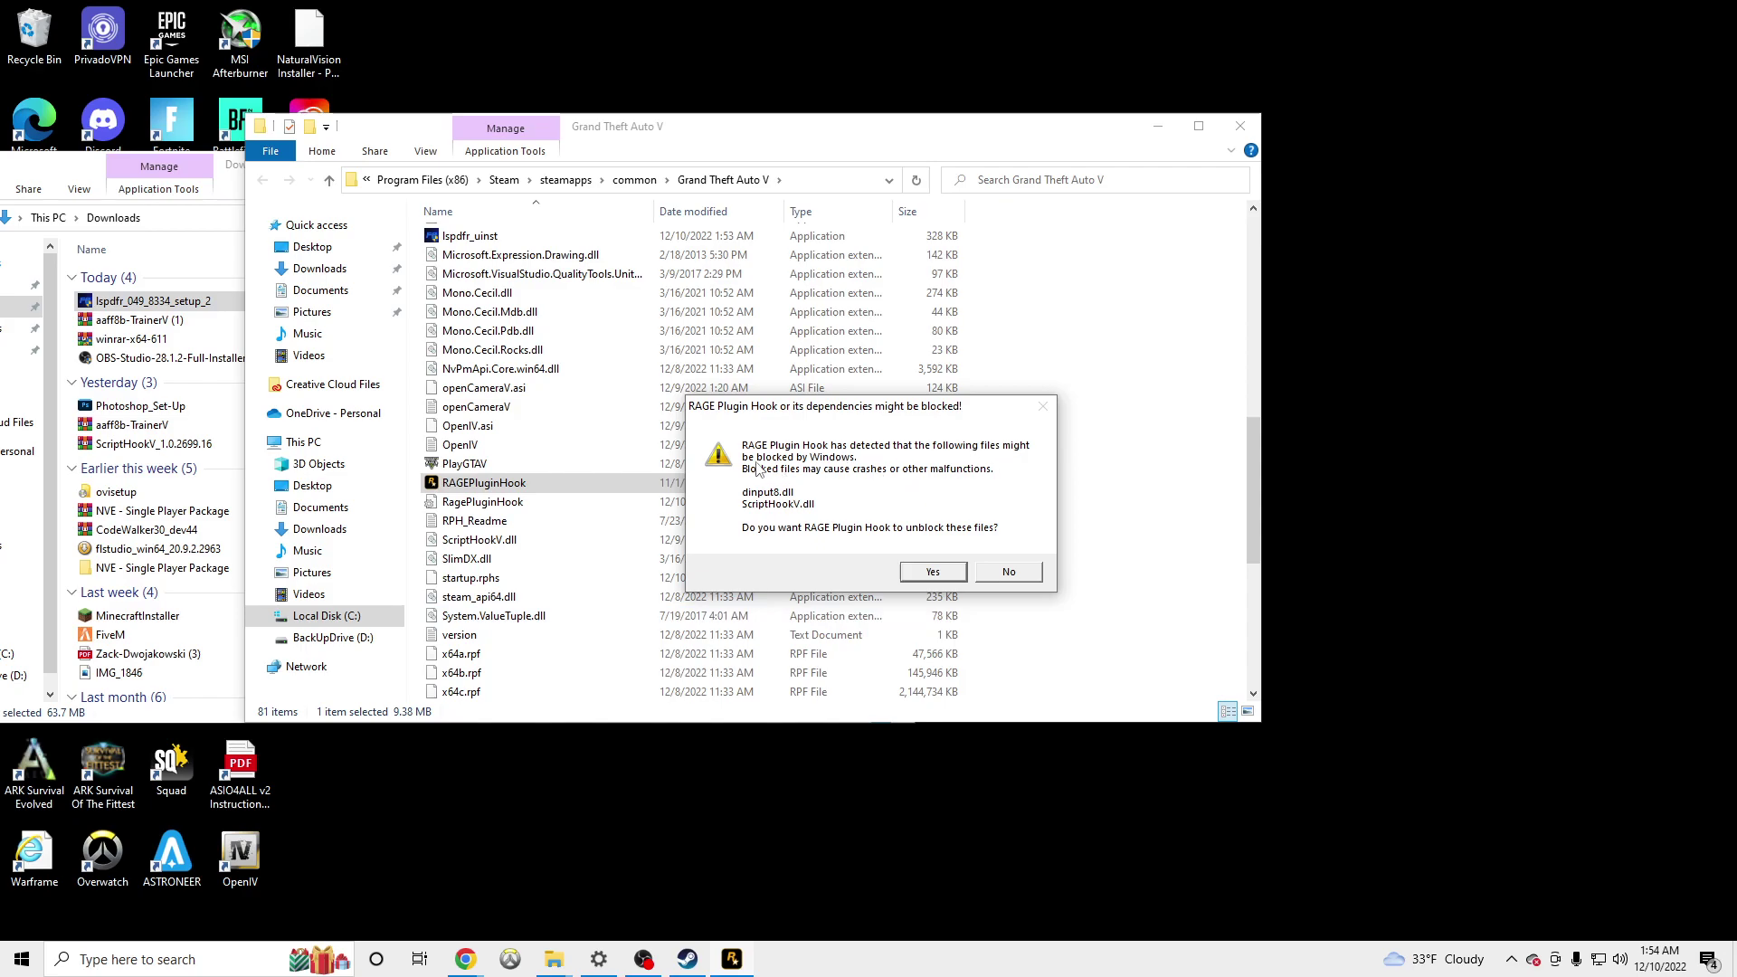
left_click(933, 573)
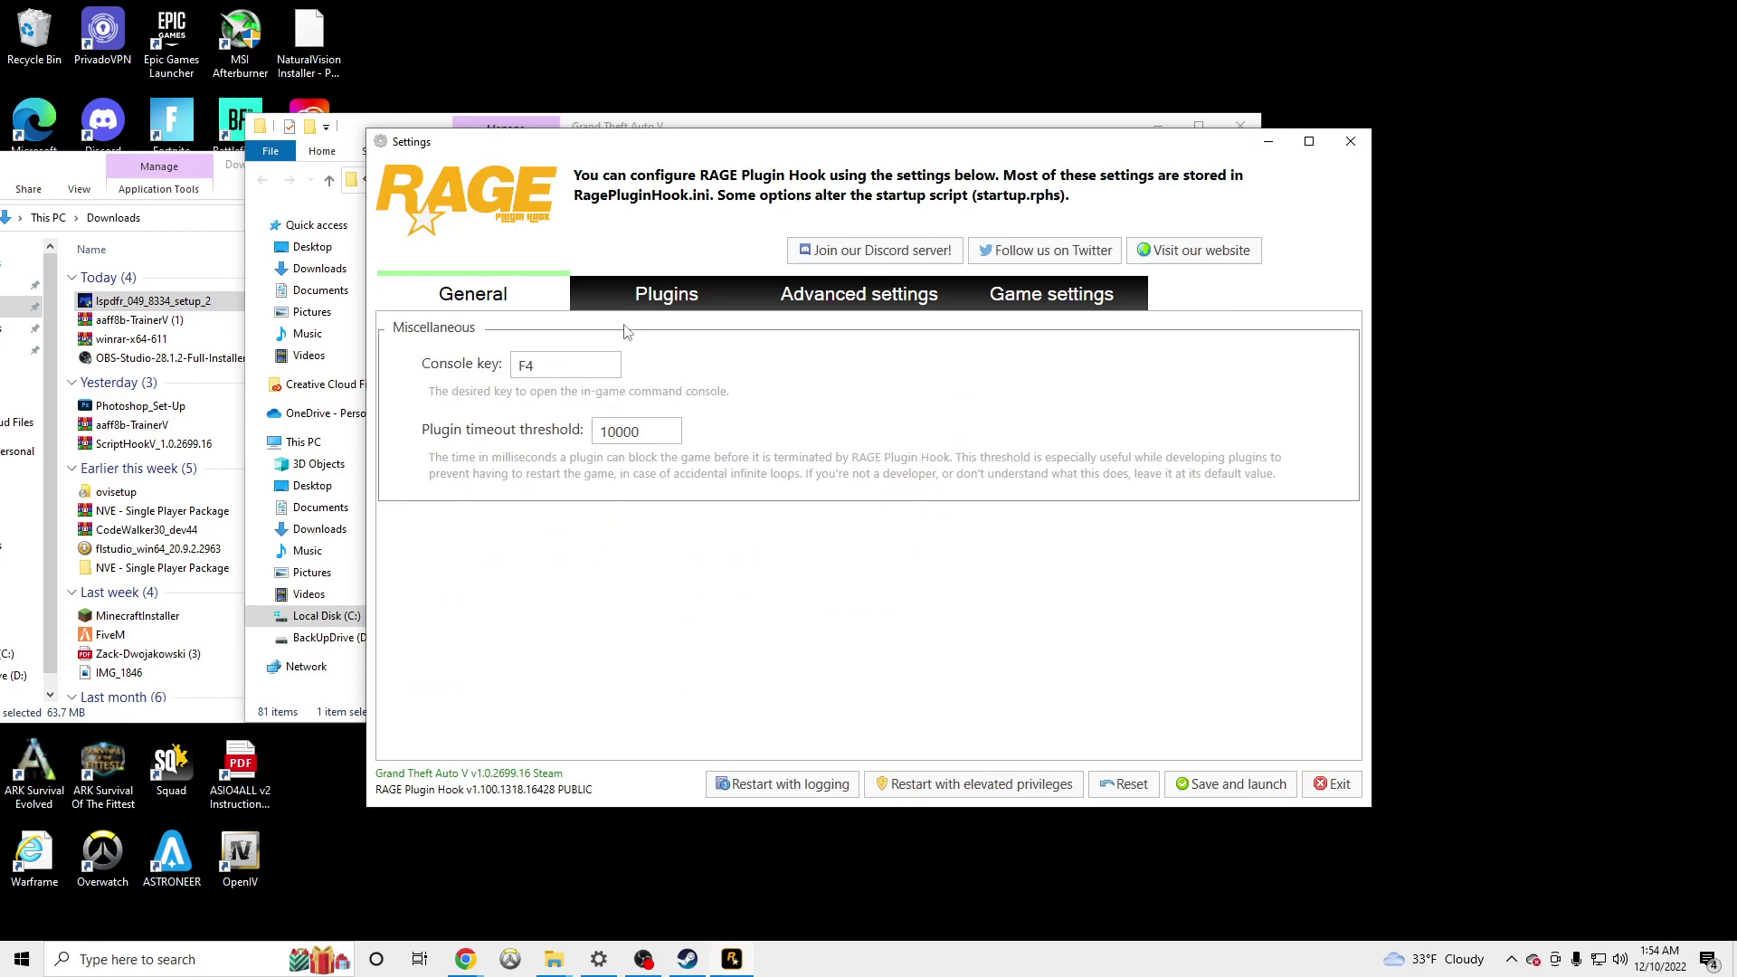
Set the plugin load option to 'Don't load any plugins on startup'.
left_click(668, 288)
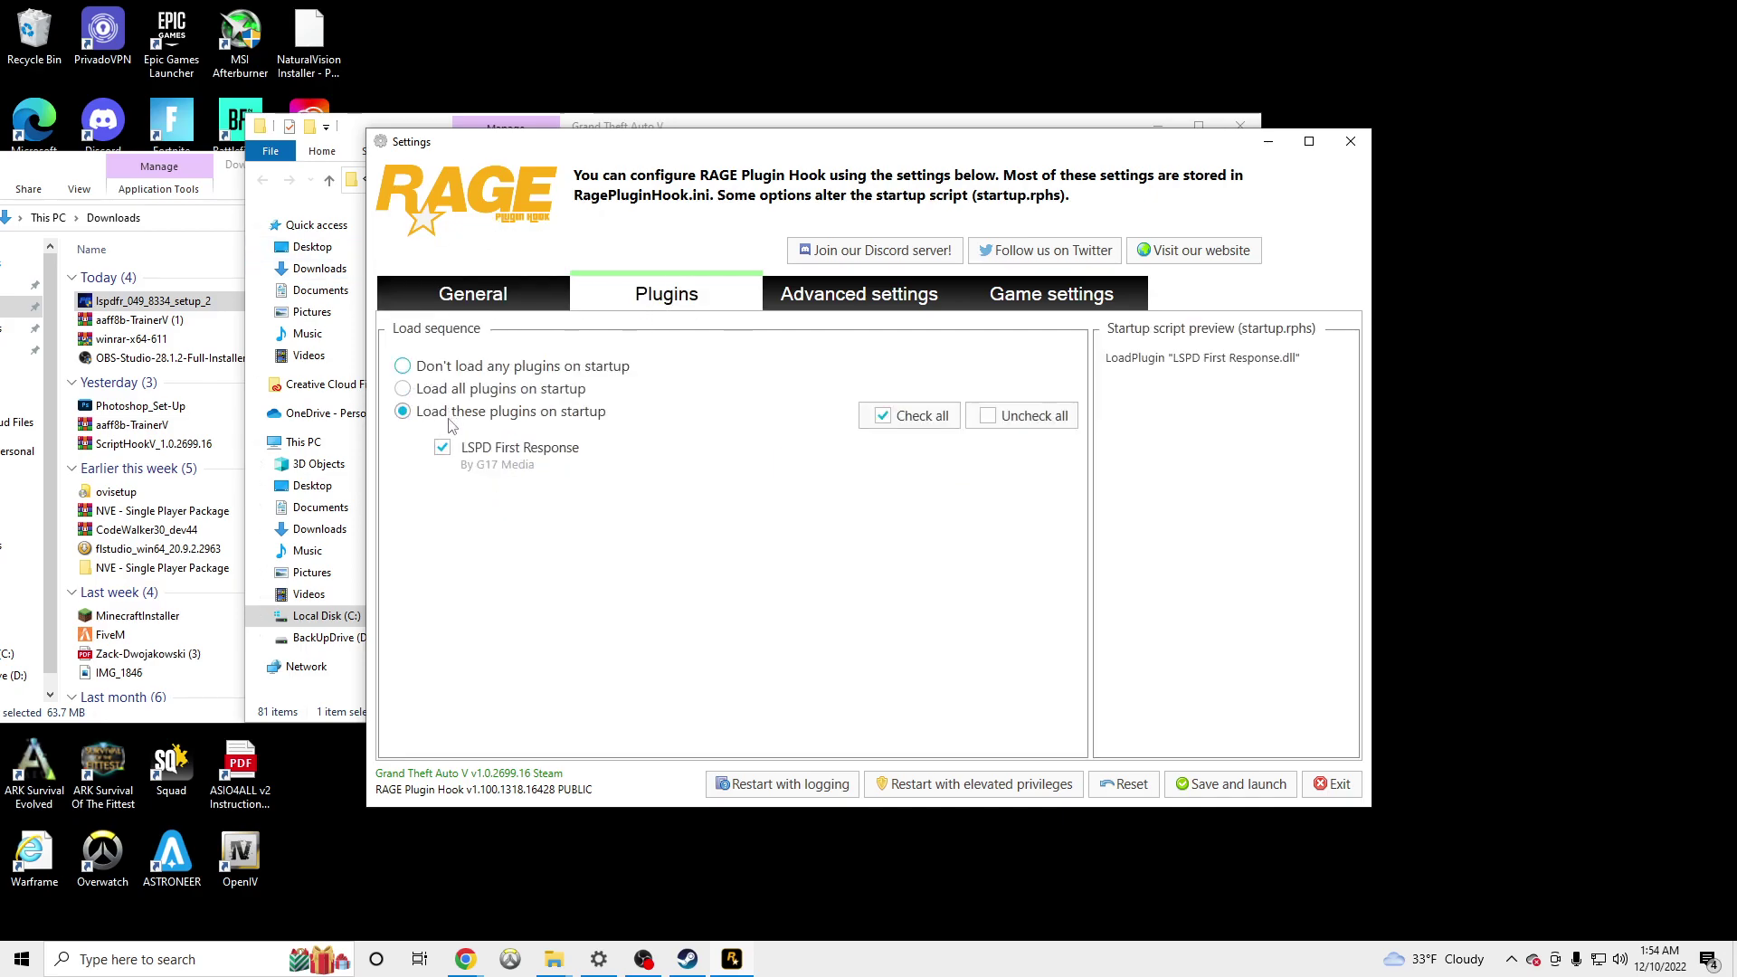
left_click(403, 365)
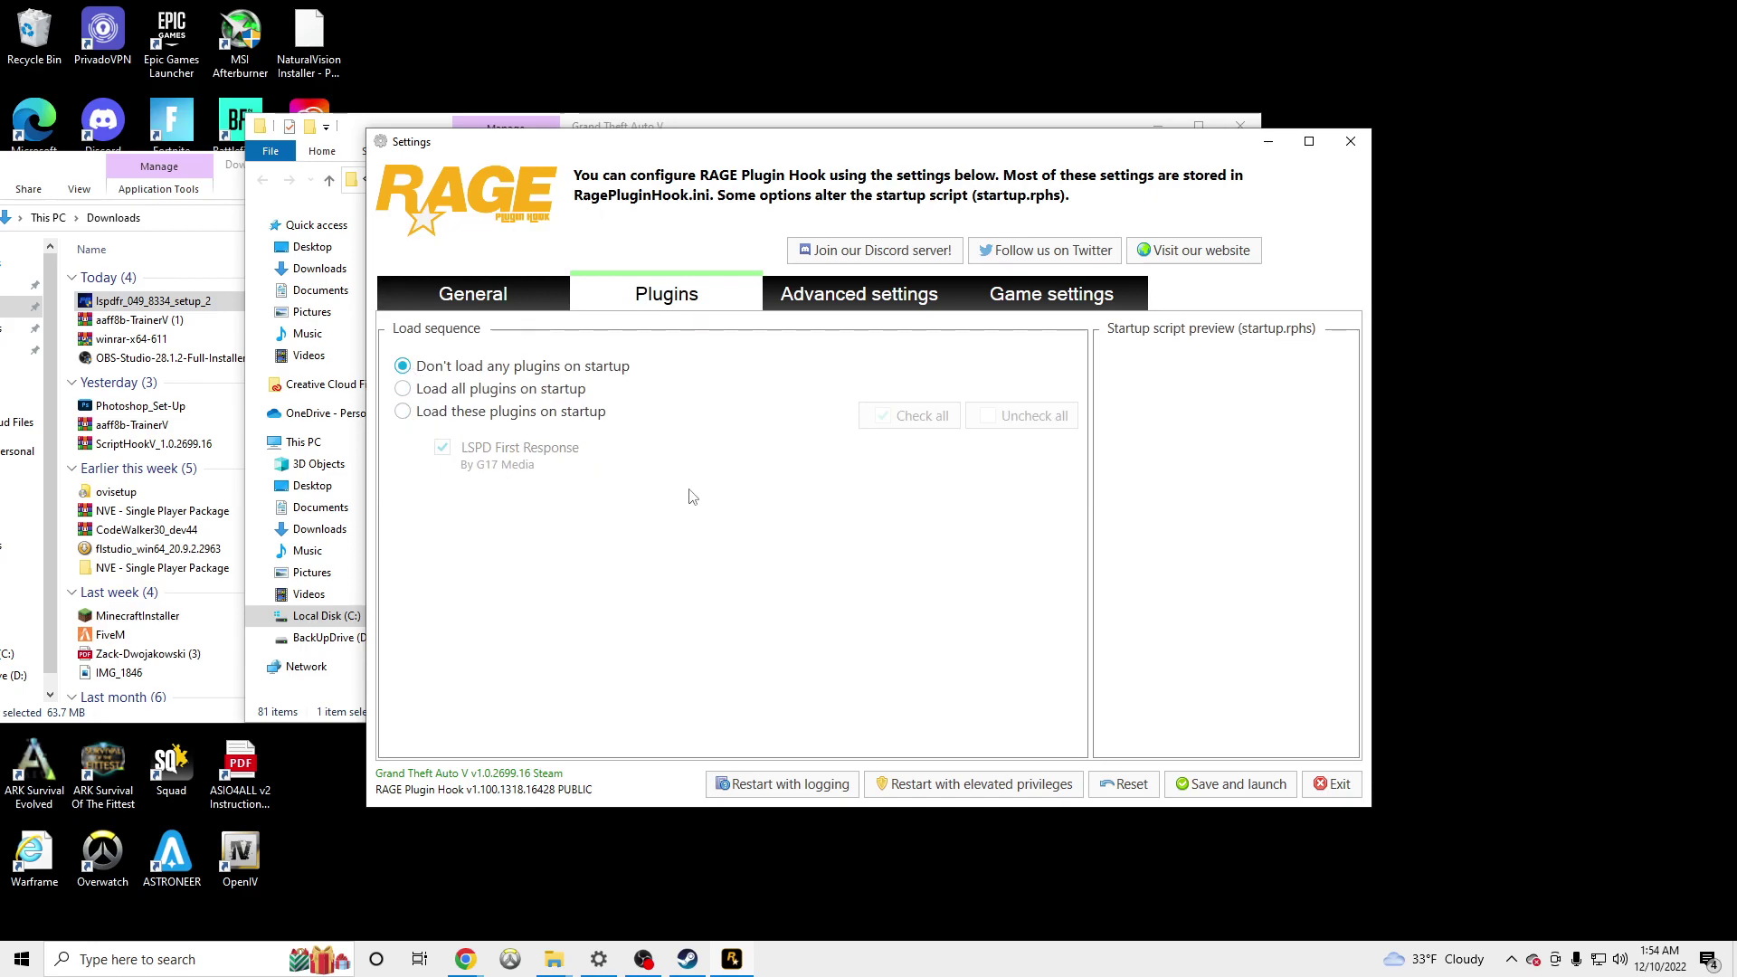
left_click(859, 294)
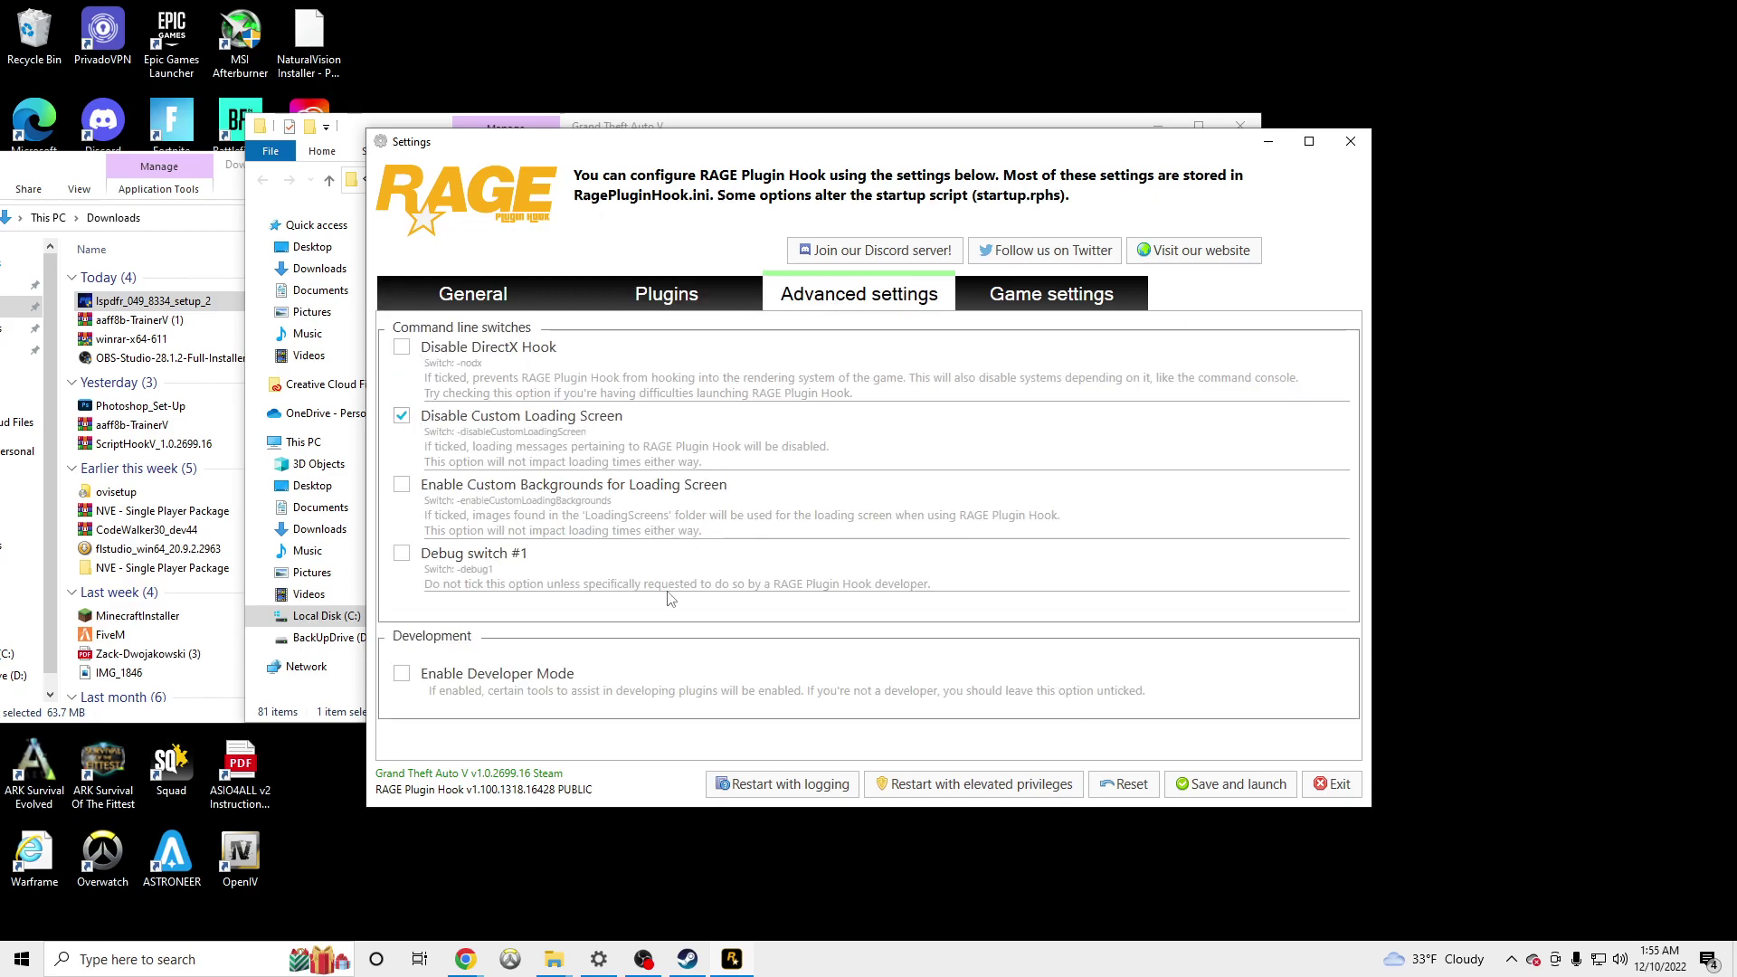
Back up the current game version from the Game settings options.
left_click(1065, 304)
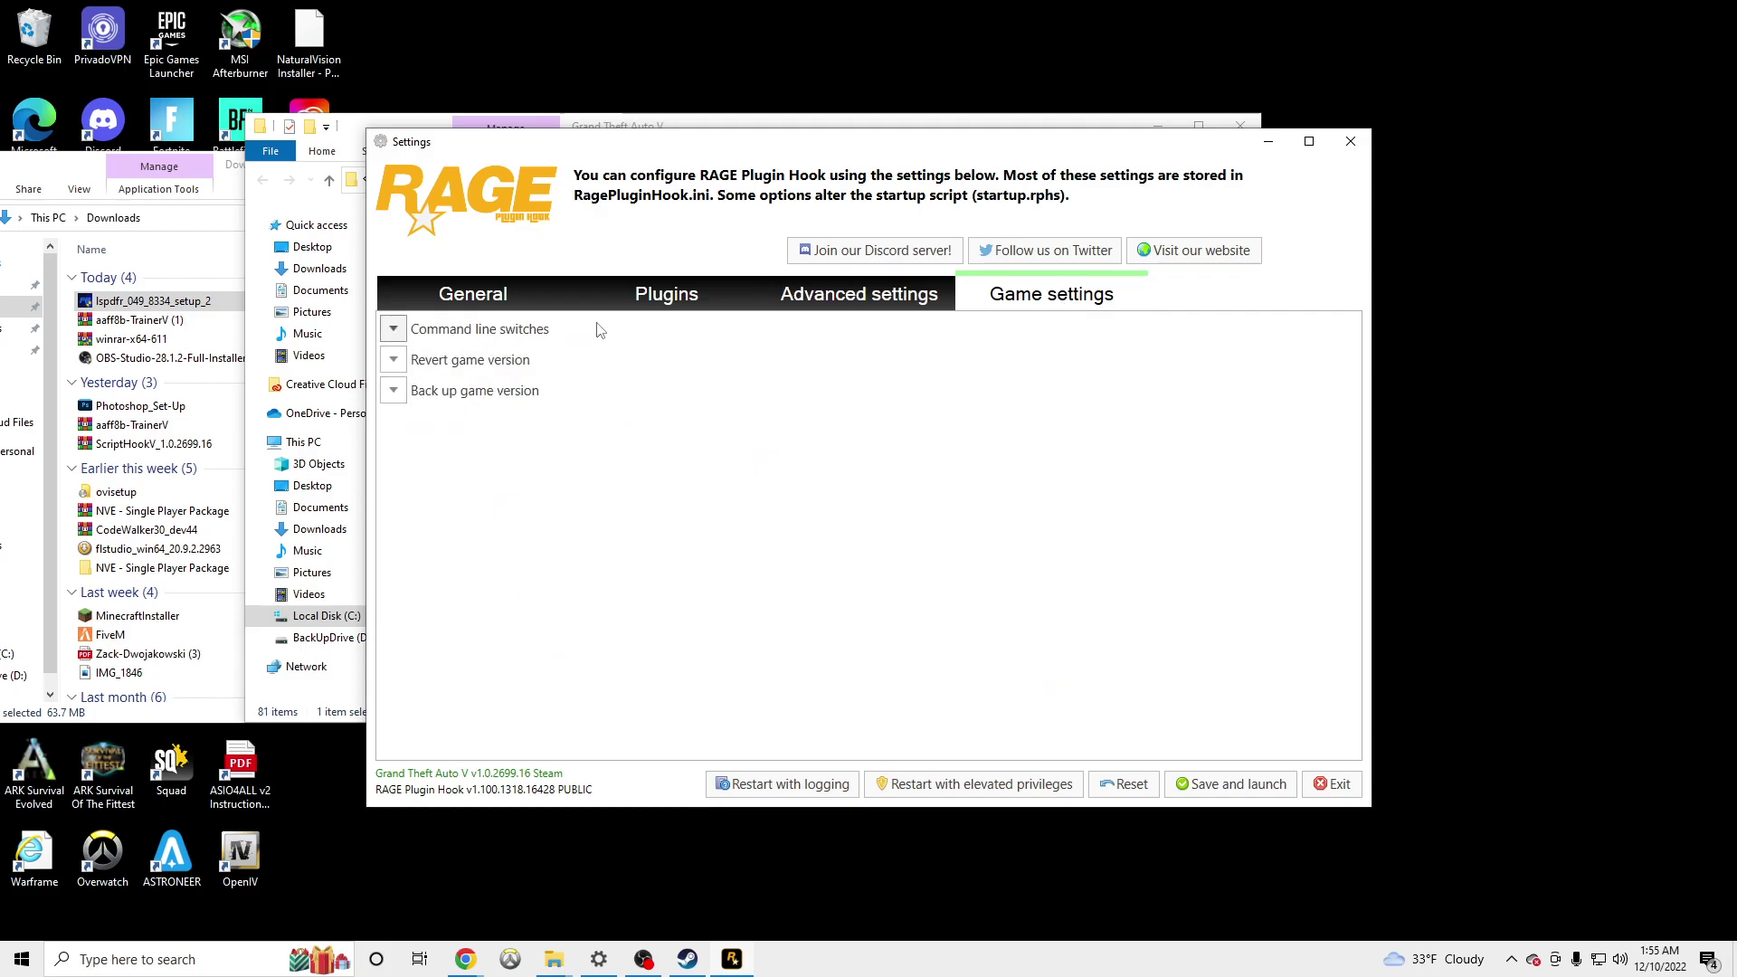
left_click(863, 302)
left_click(678, 304)
left_click(473, 299)
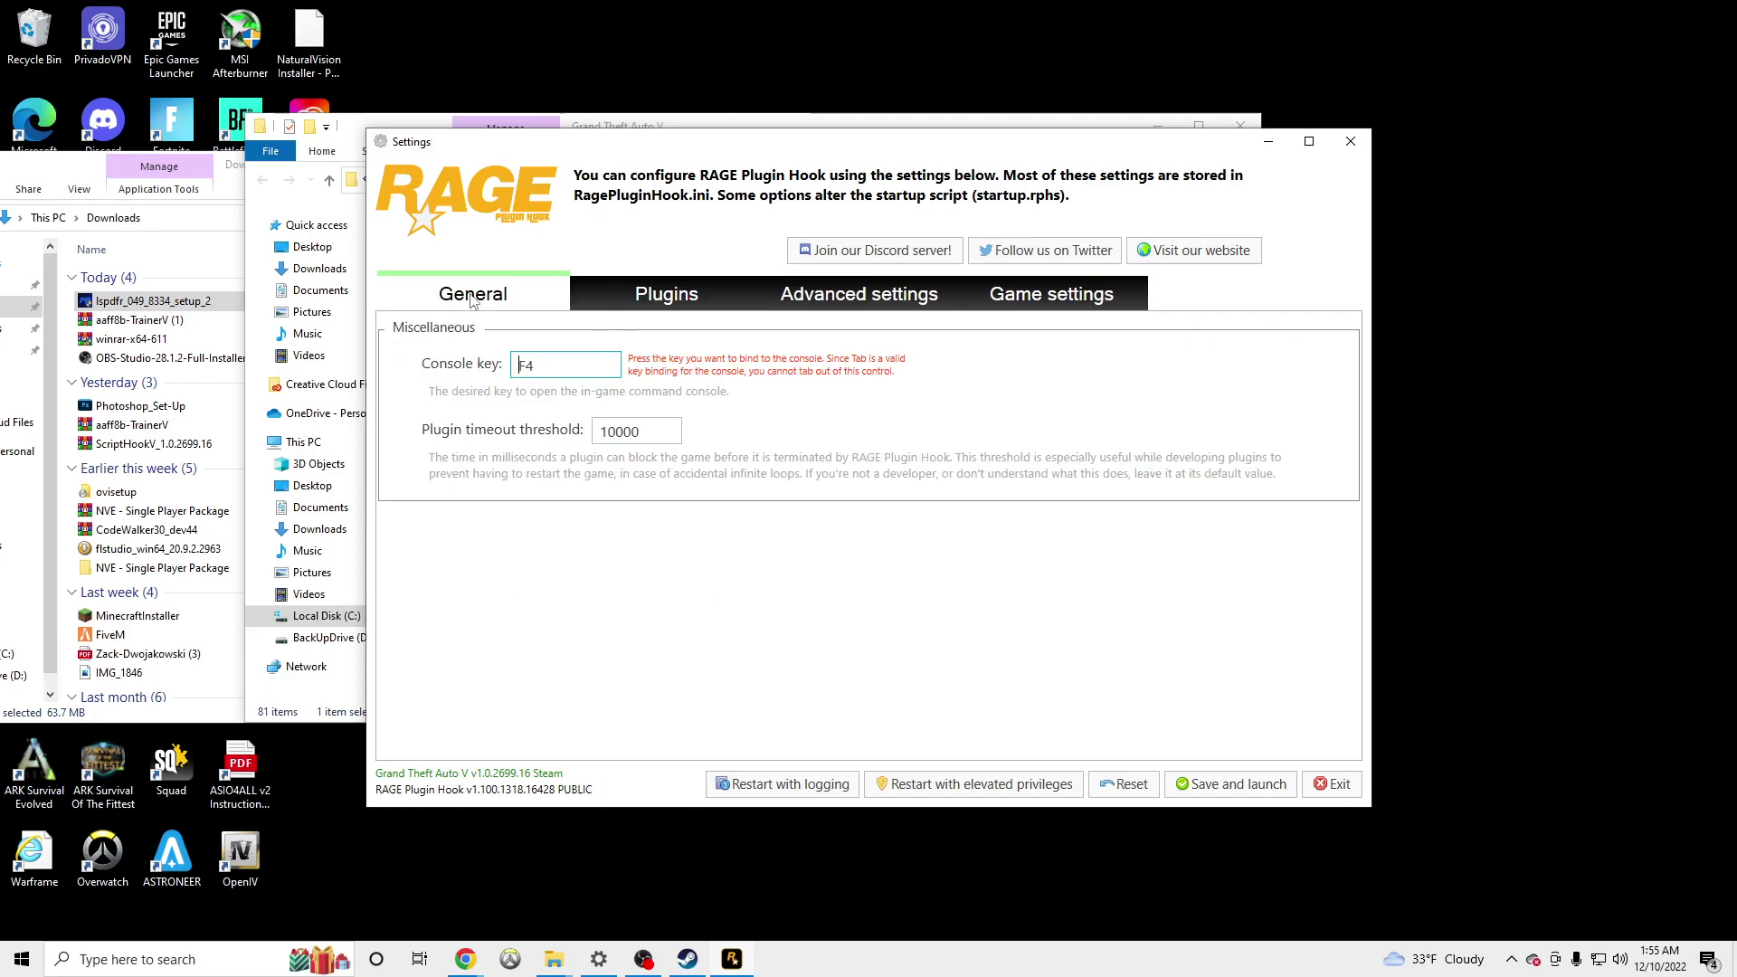
left_click(1051, 294)
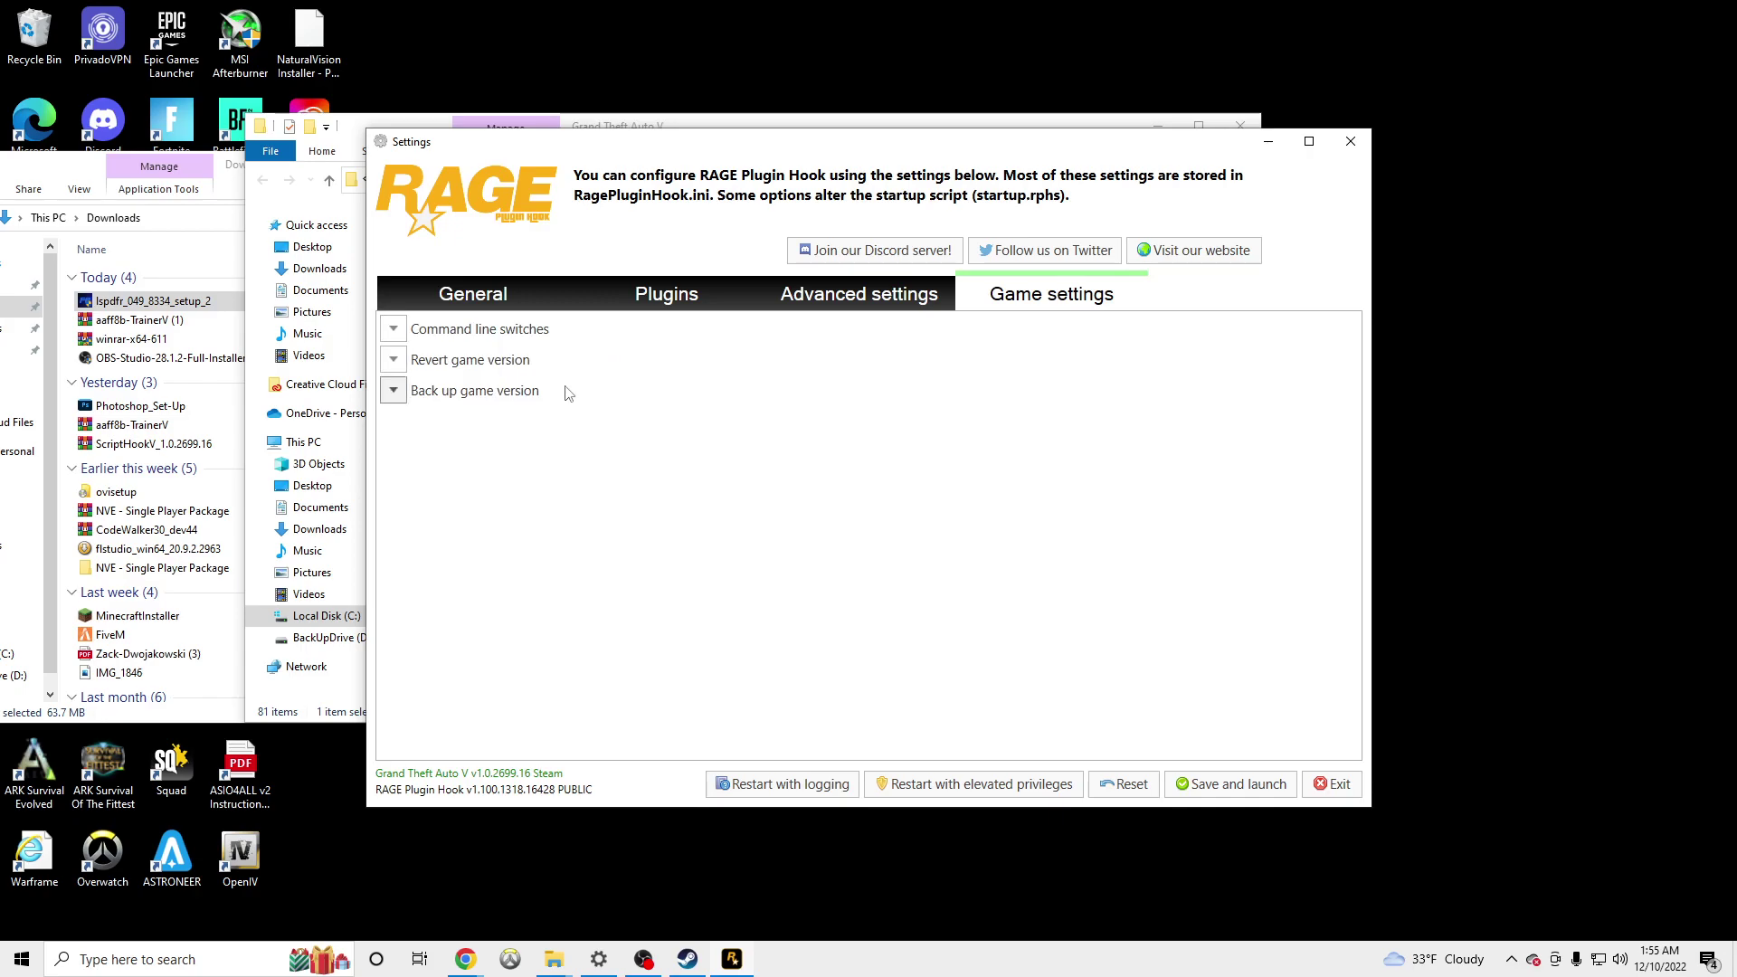
left_click(393, 389)
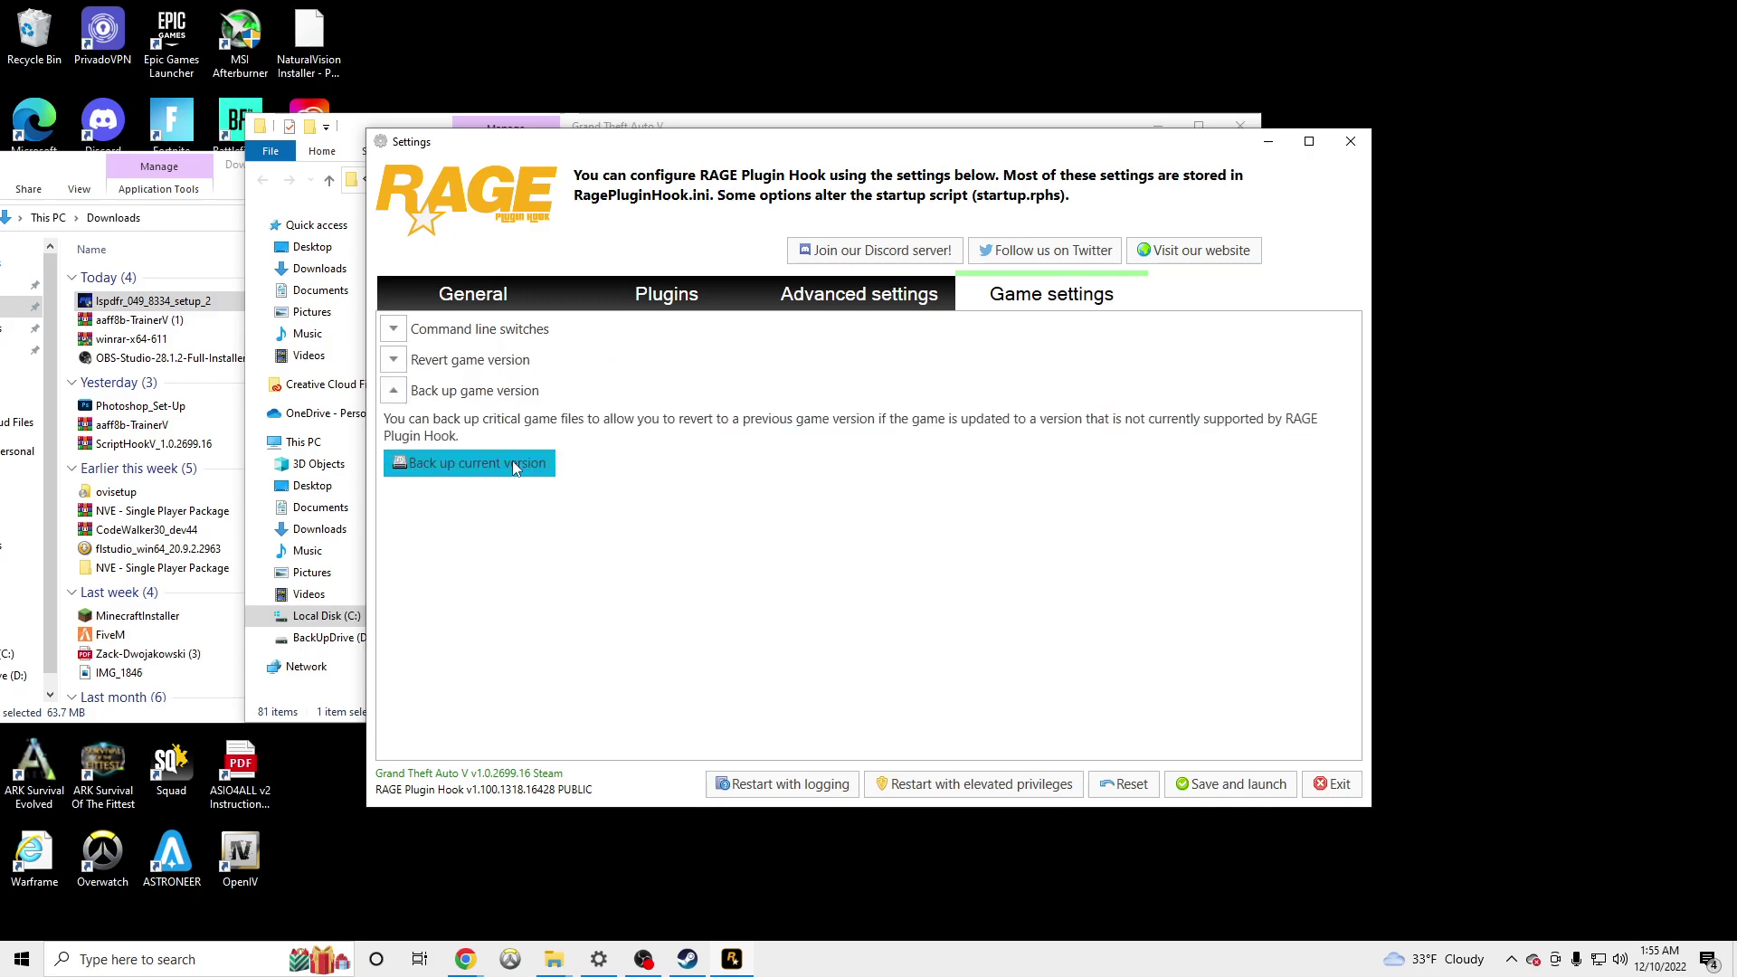
left_click(474, 465)
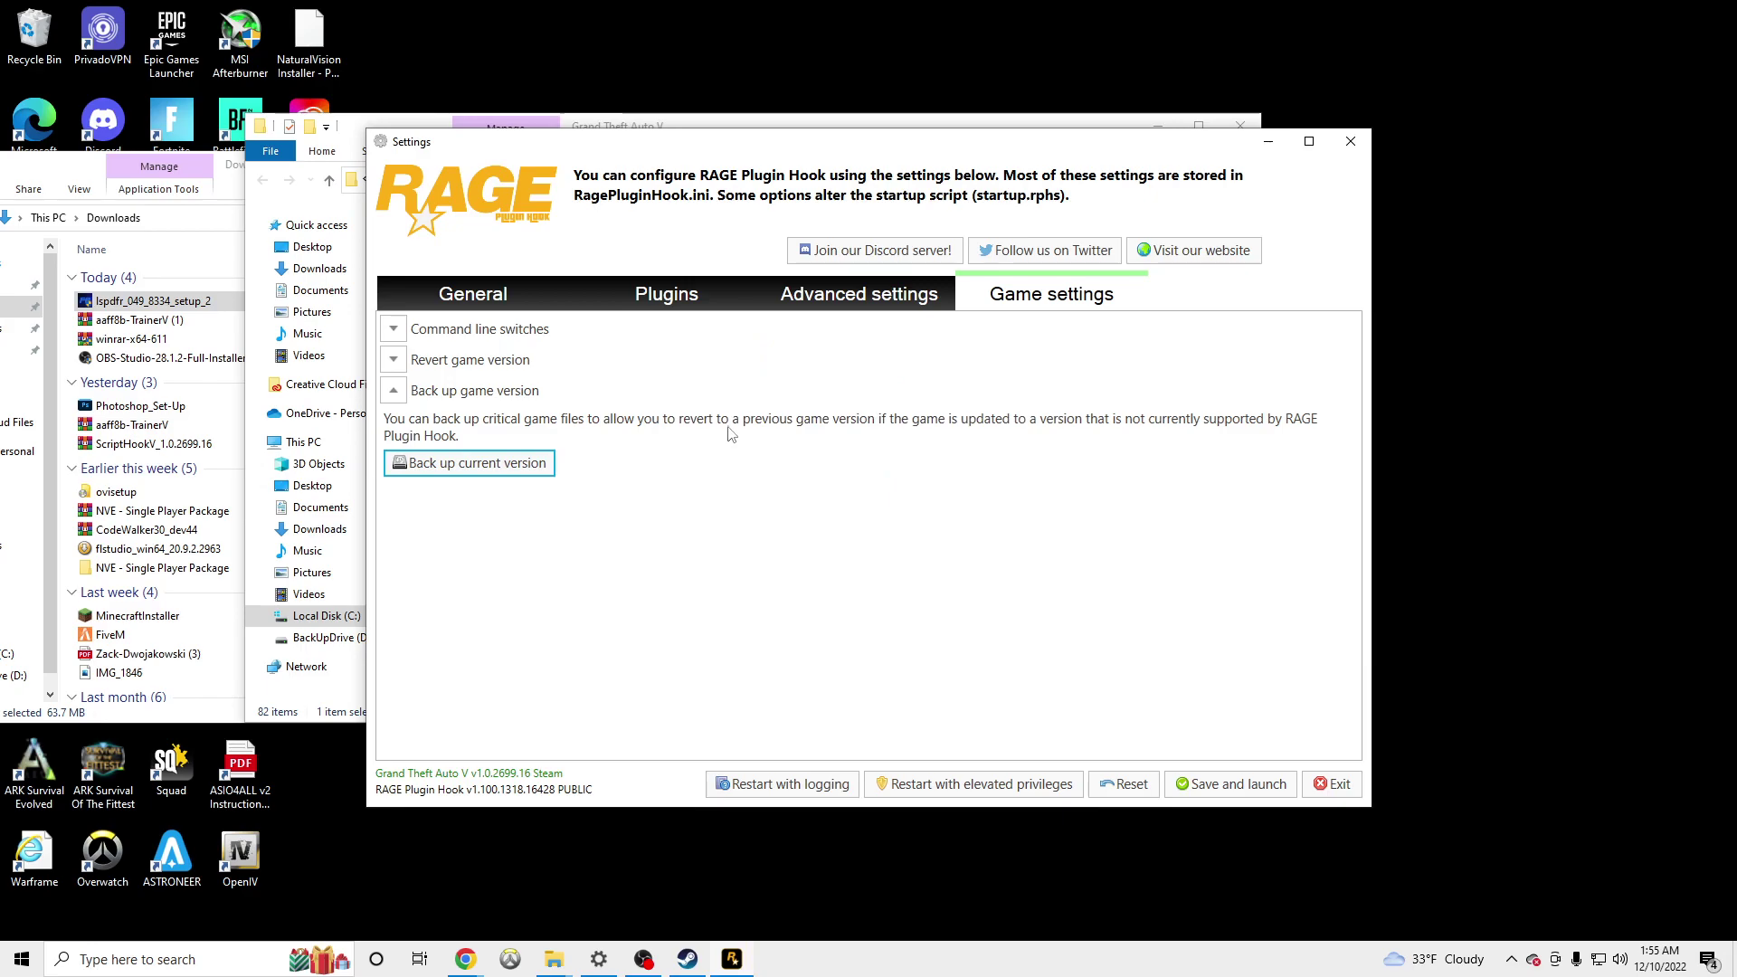
Save the RAGE Plugin Hook settings and launch the game, dismissing the settings notice.
left_click(444, 302)
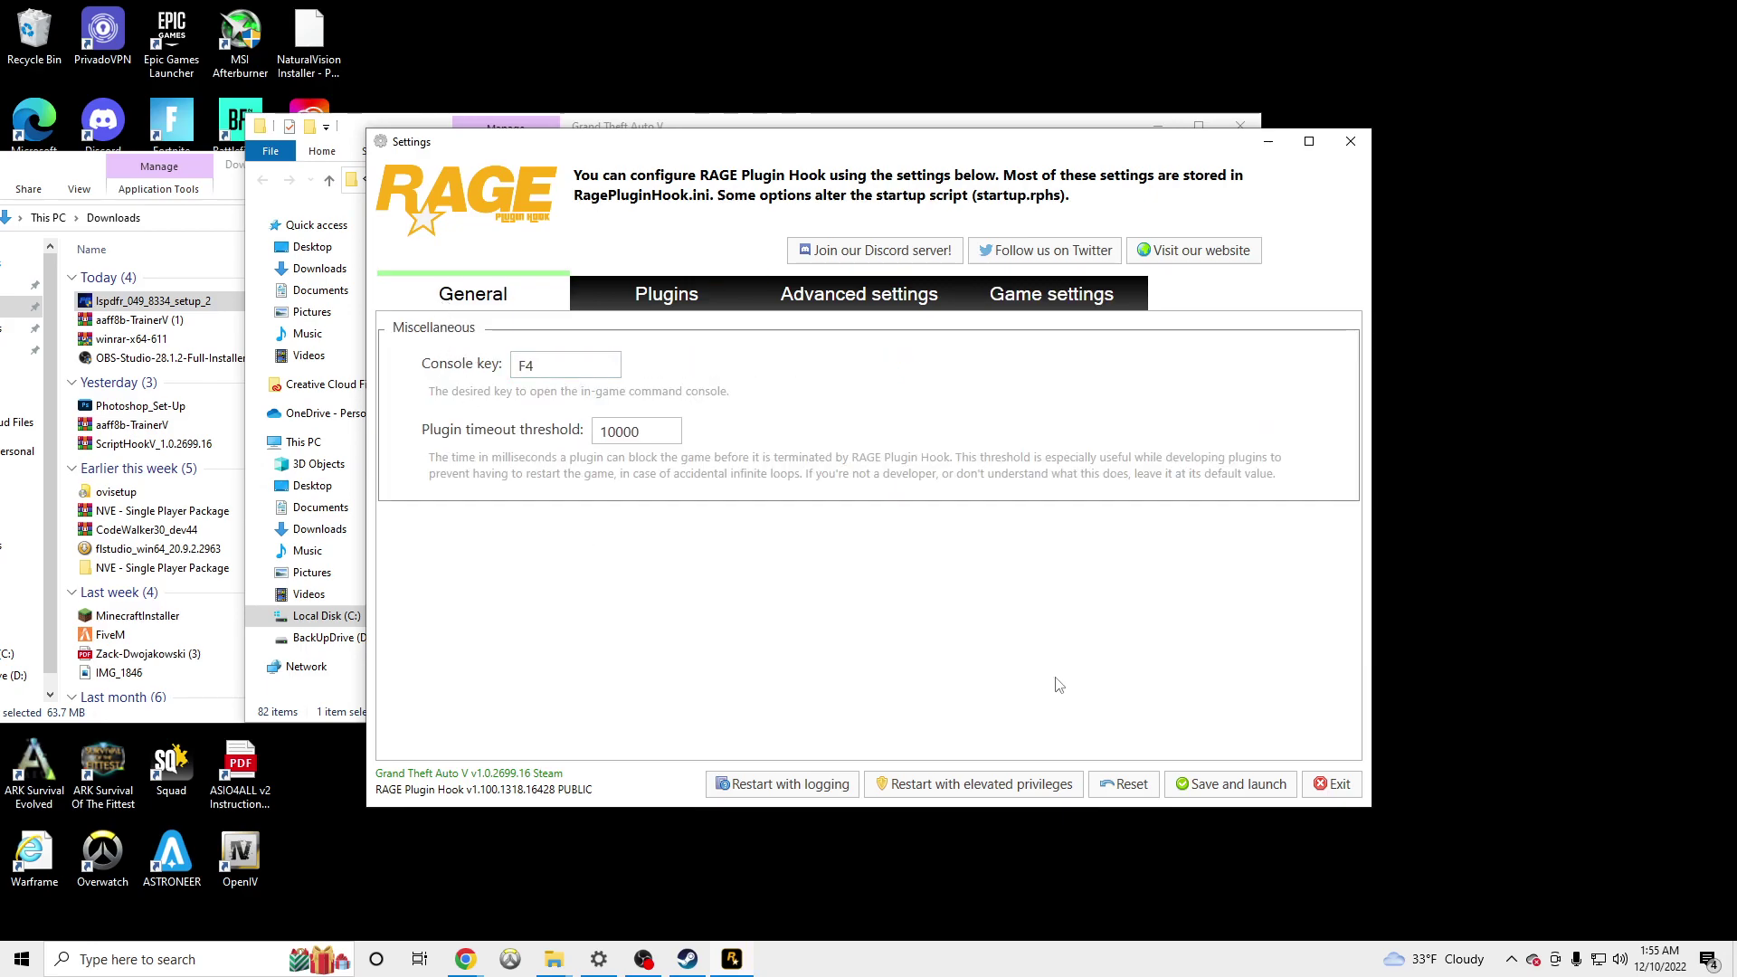
left_click(1237, 784)
key("Return")
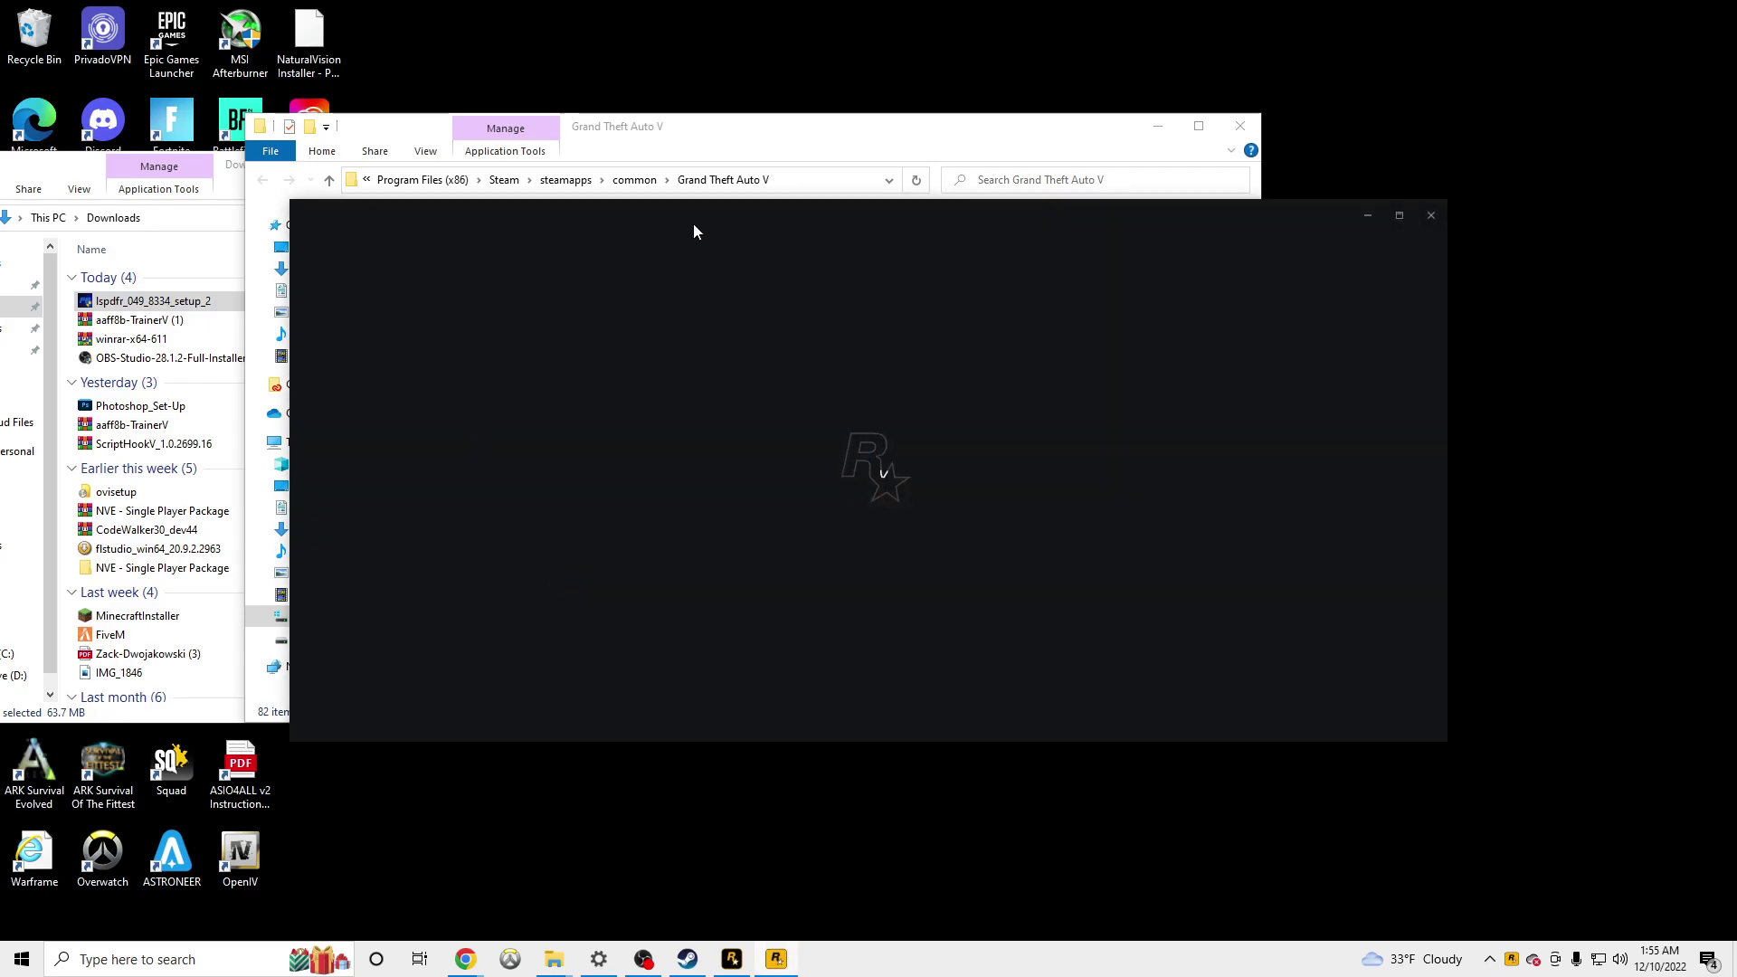
Enter the lspdfr folder and edit its keys file in Notepad.
left_click(755, 143)
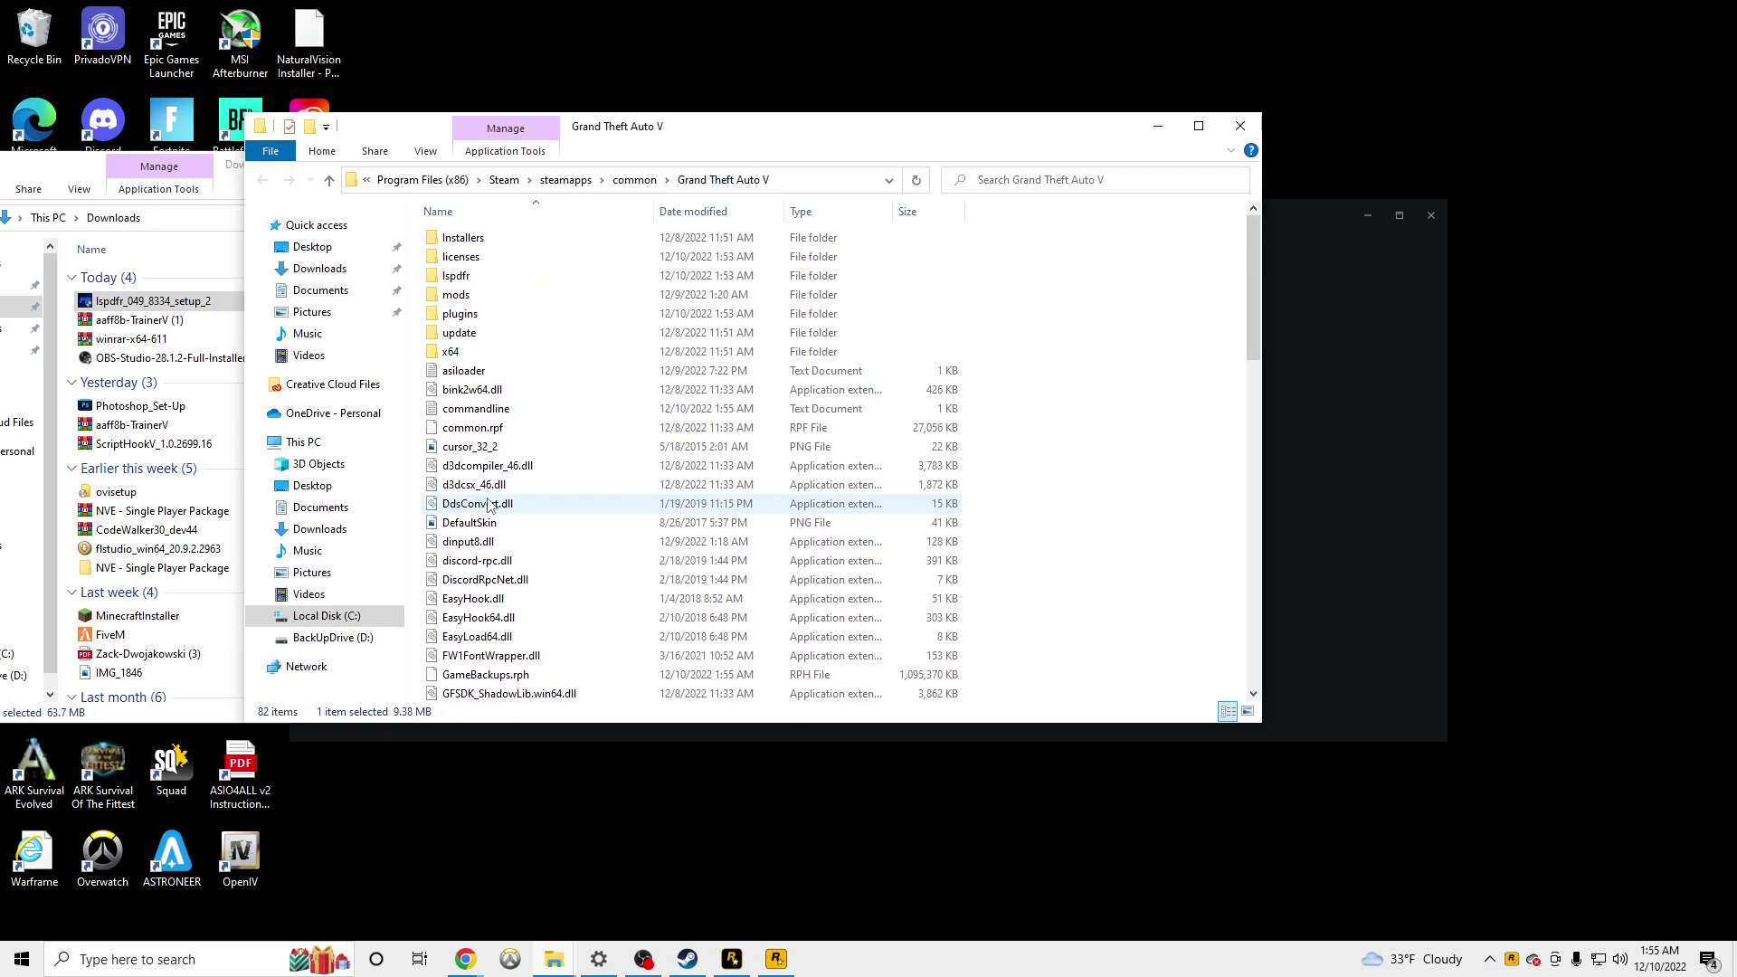
double_click(516, 277)
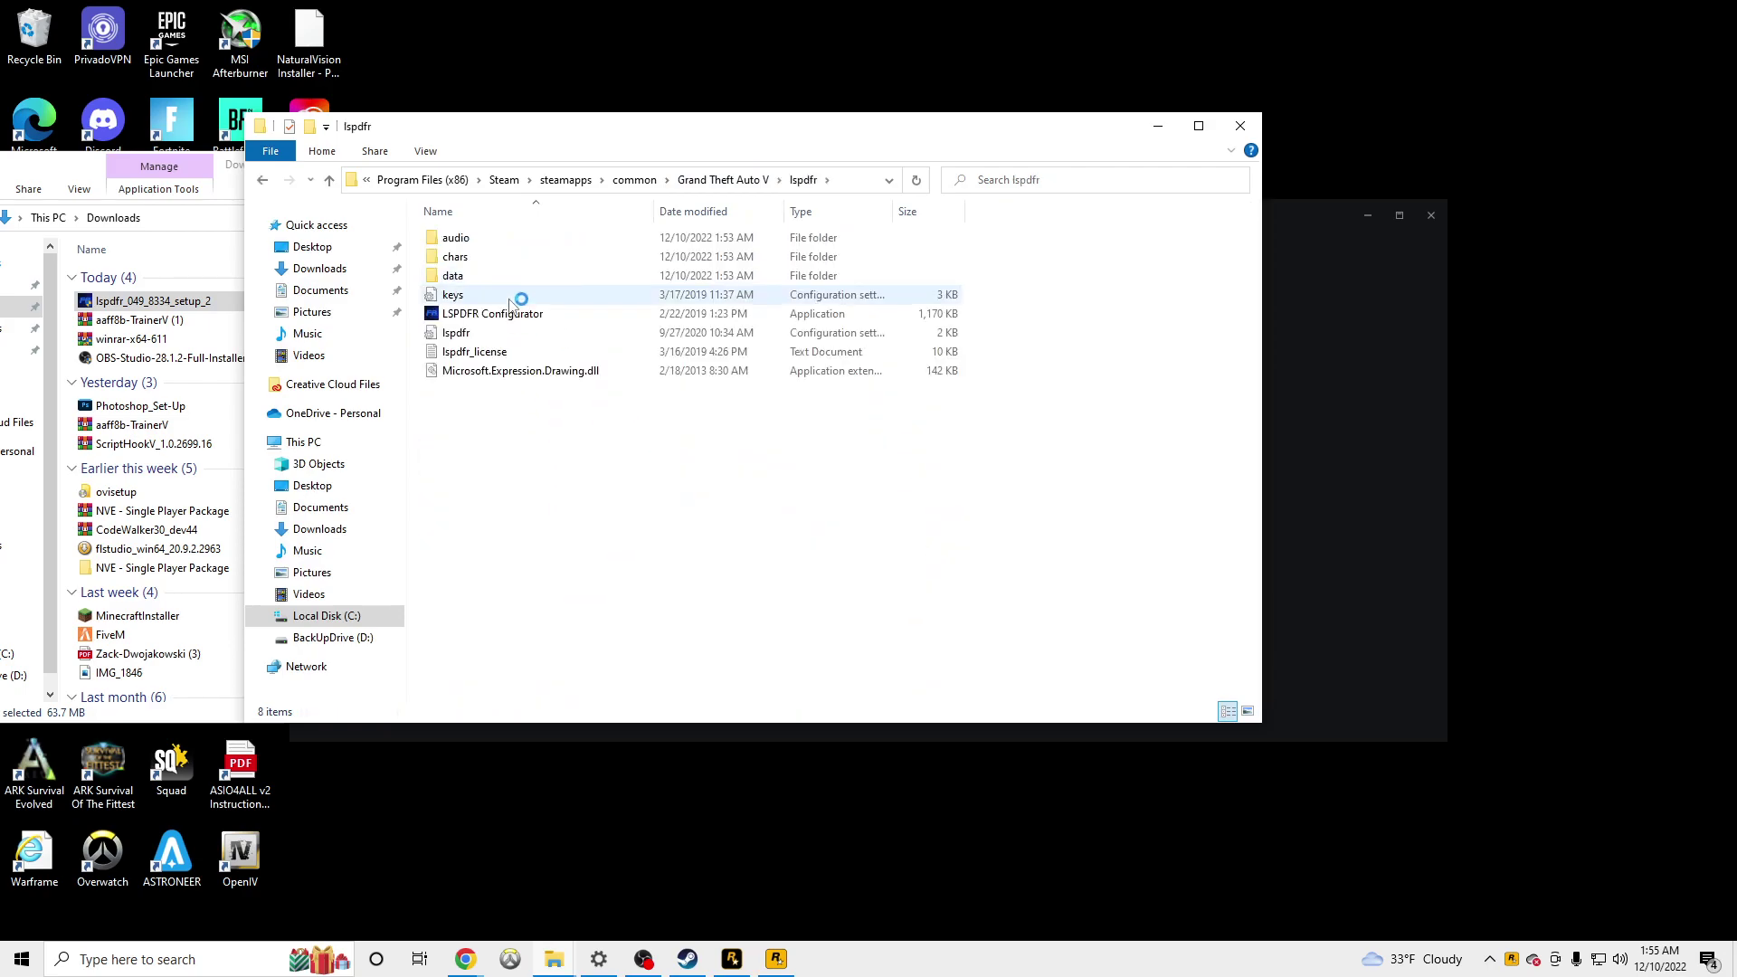
right_click(510, 303)
left_click(445, 302)
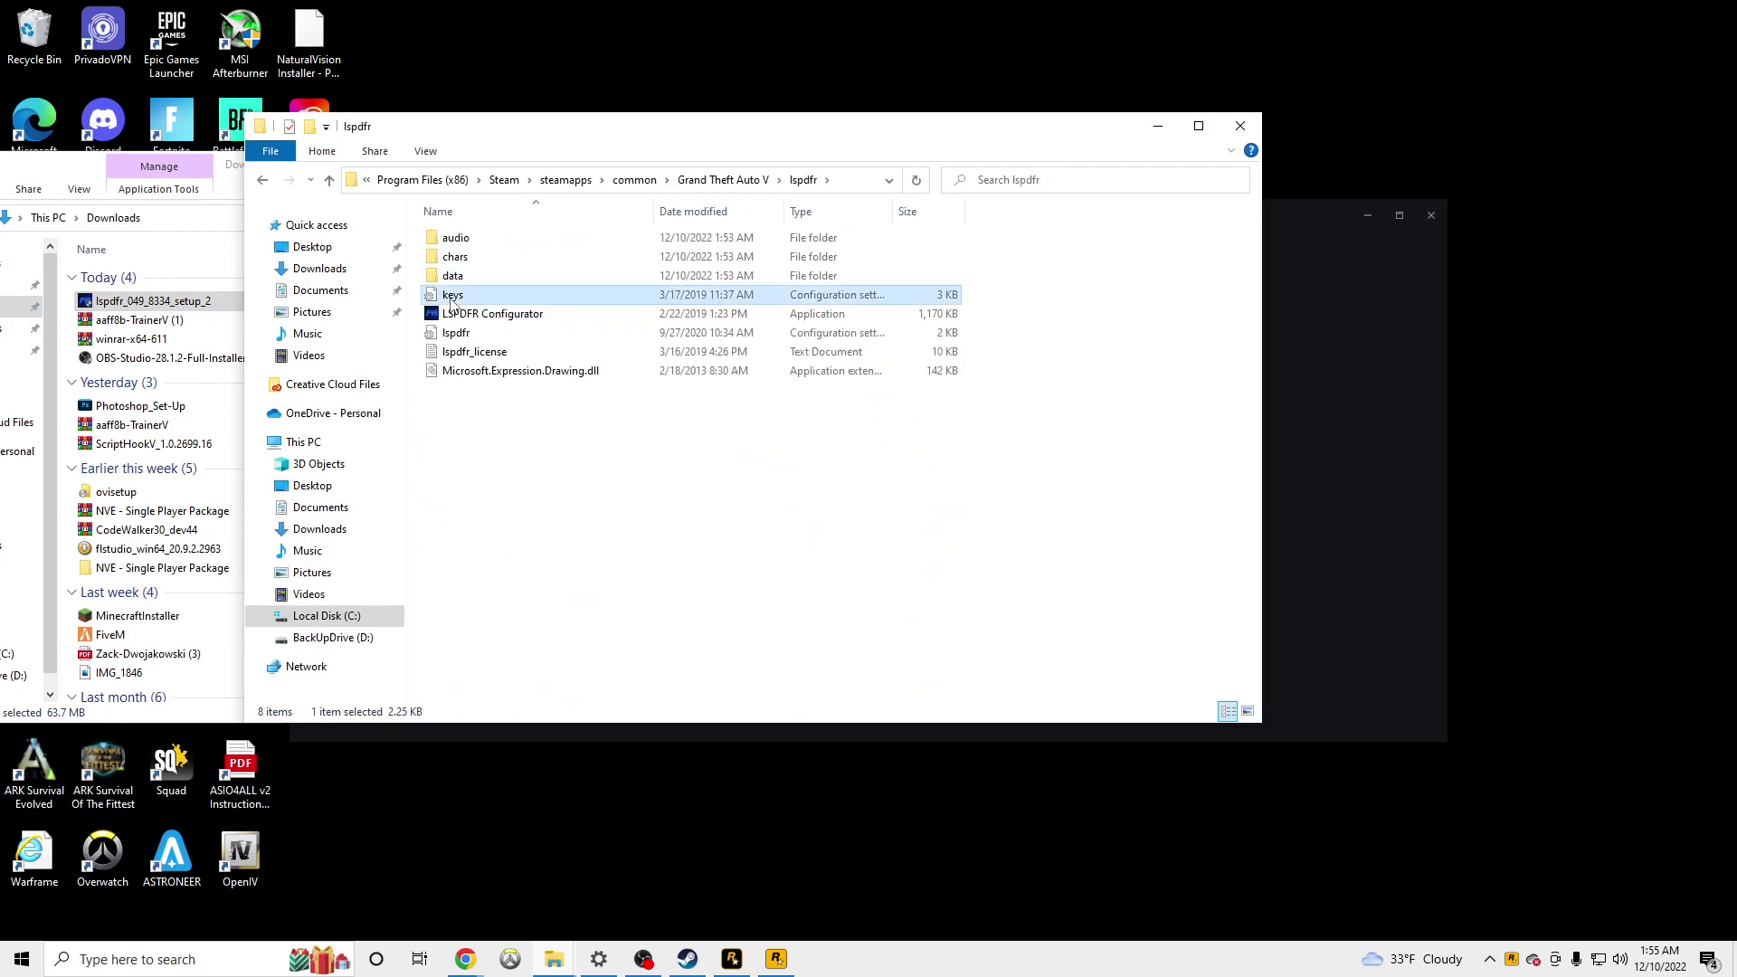
right_click(445, 301)
left_click(501, 358)
scroll(517, 325, "down", 4)
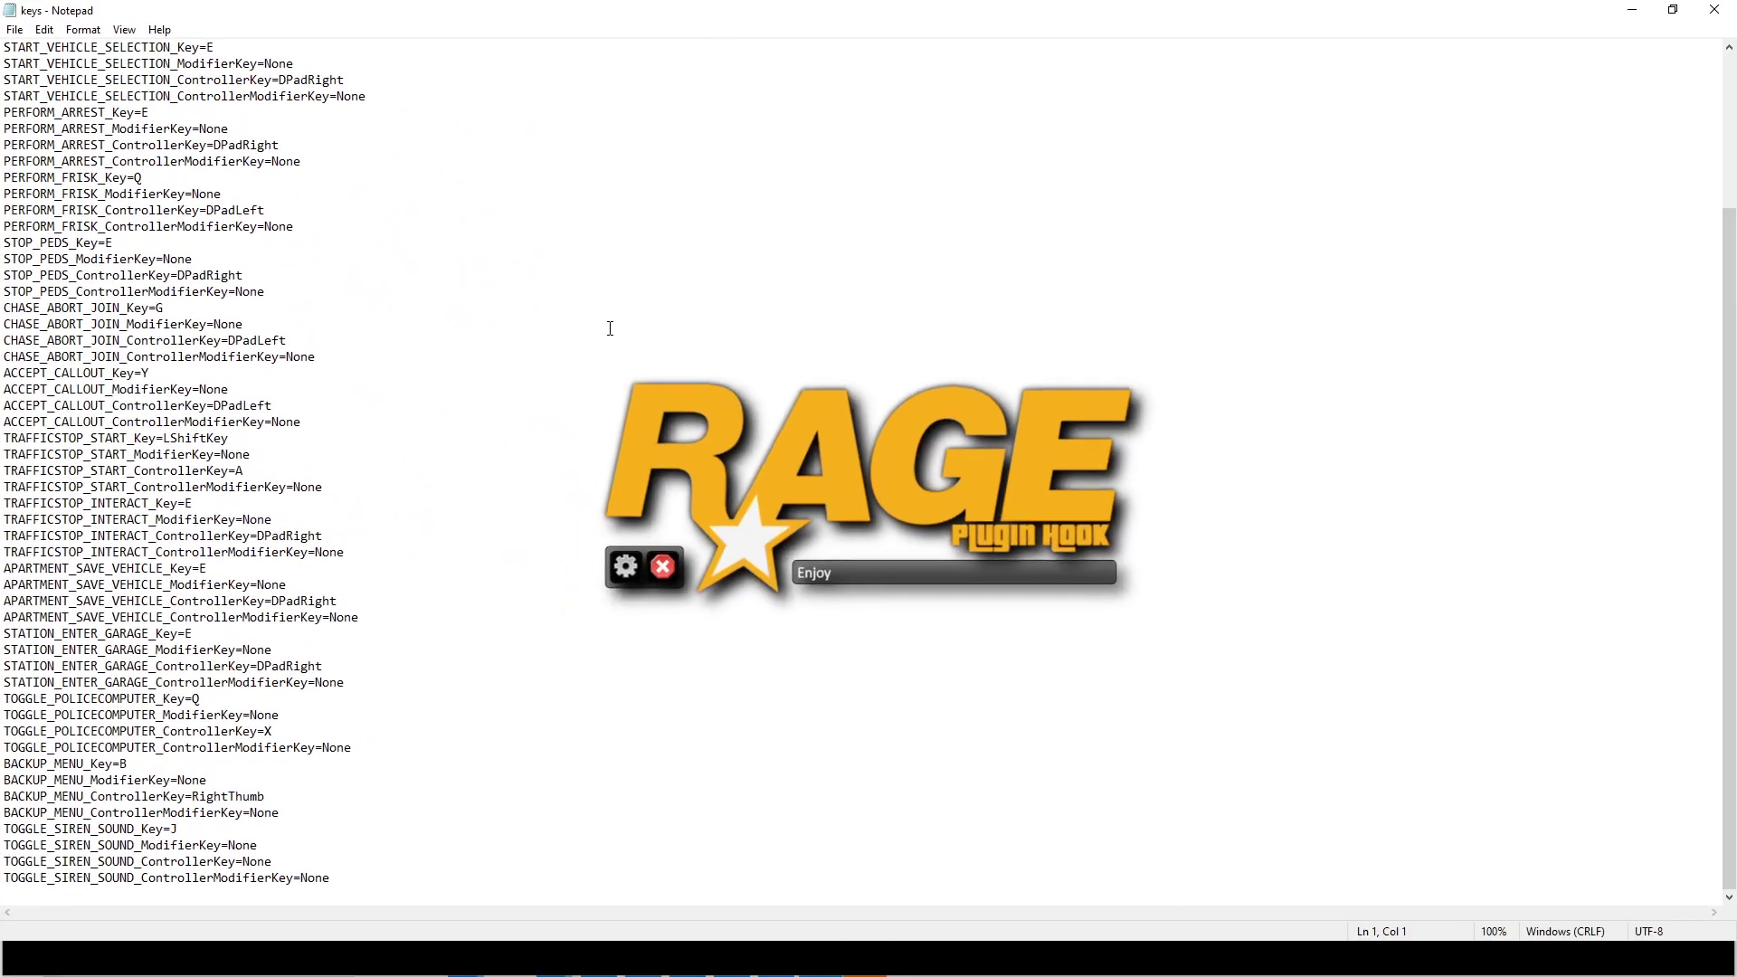
Lower Grand Theft Auto V's volume to 32 in the Volume Mixer.
left_click(601, 326)
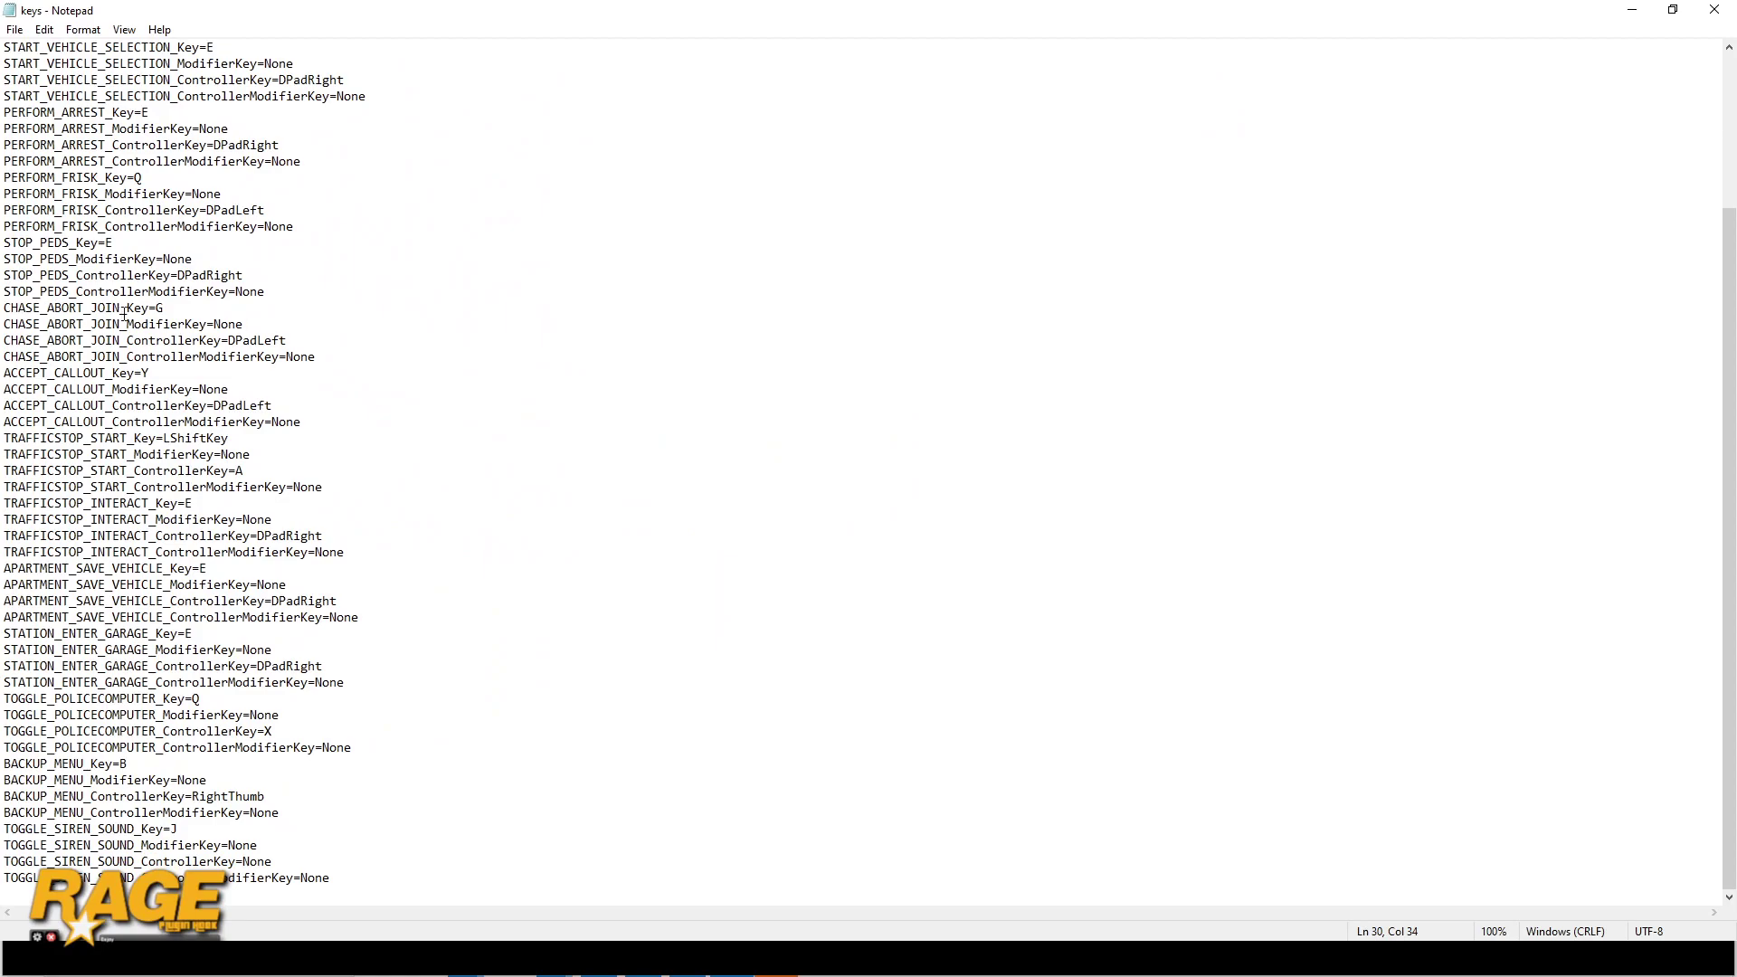
key("super")
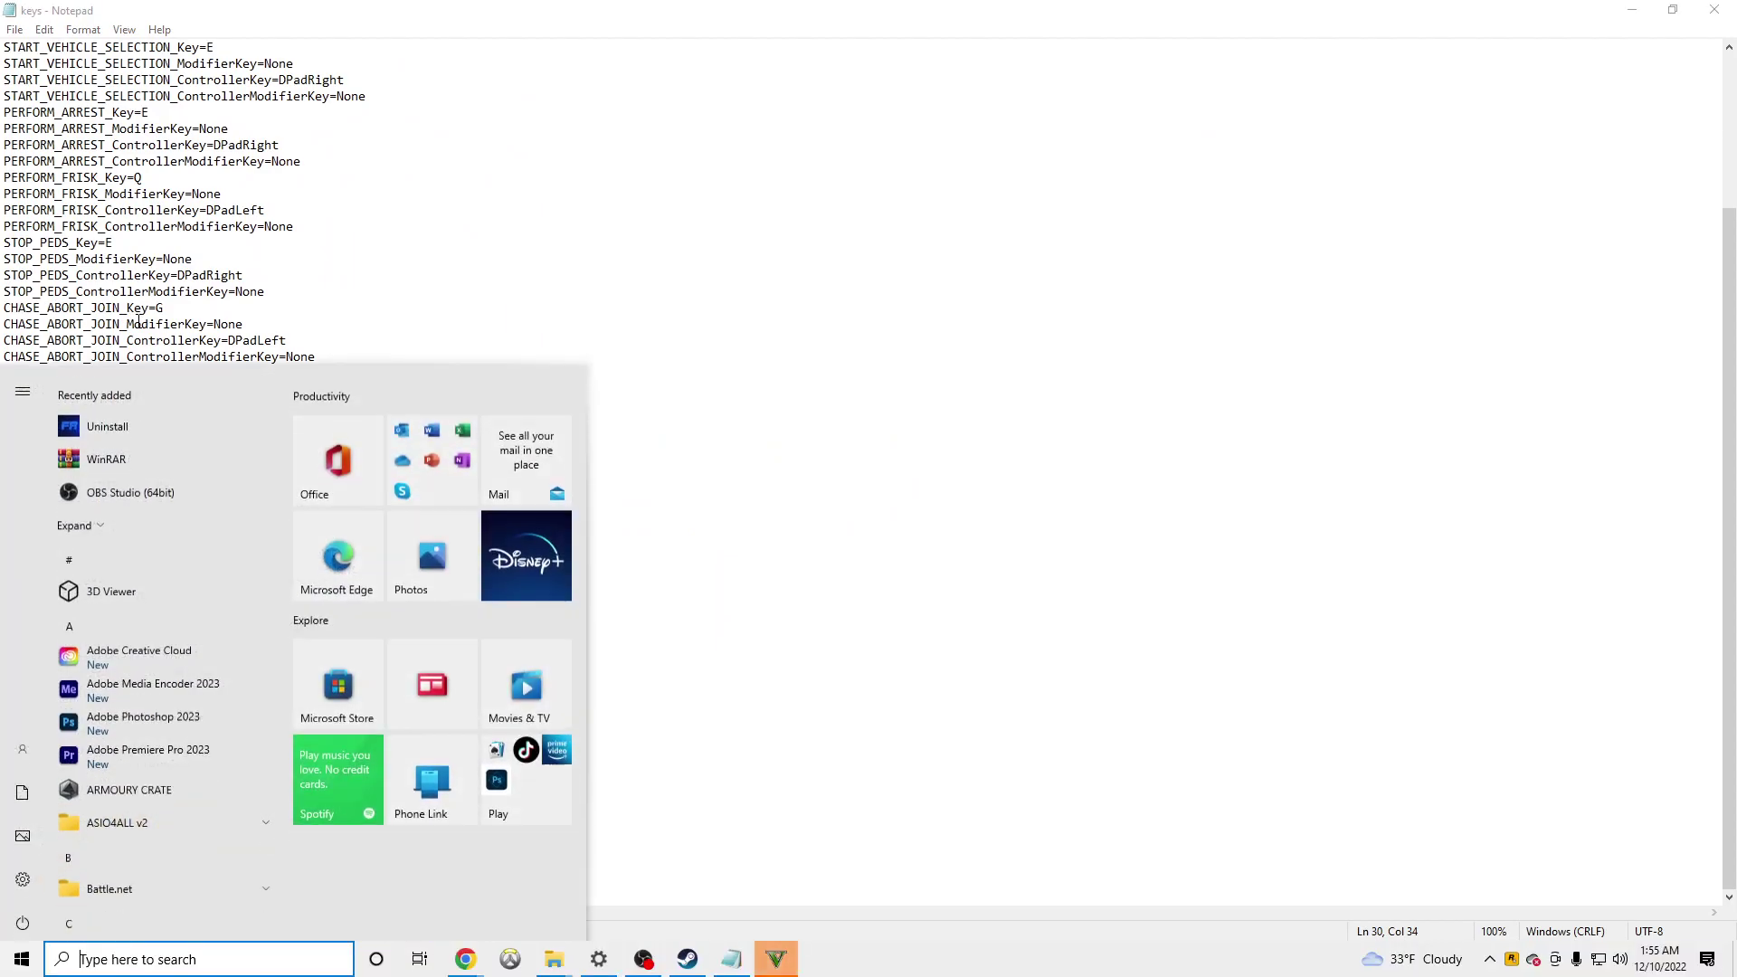
right_click(1619, 959)
left_click(1556, 852)
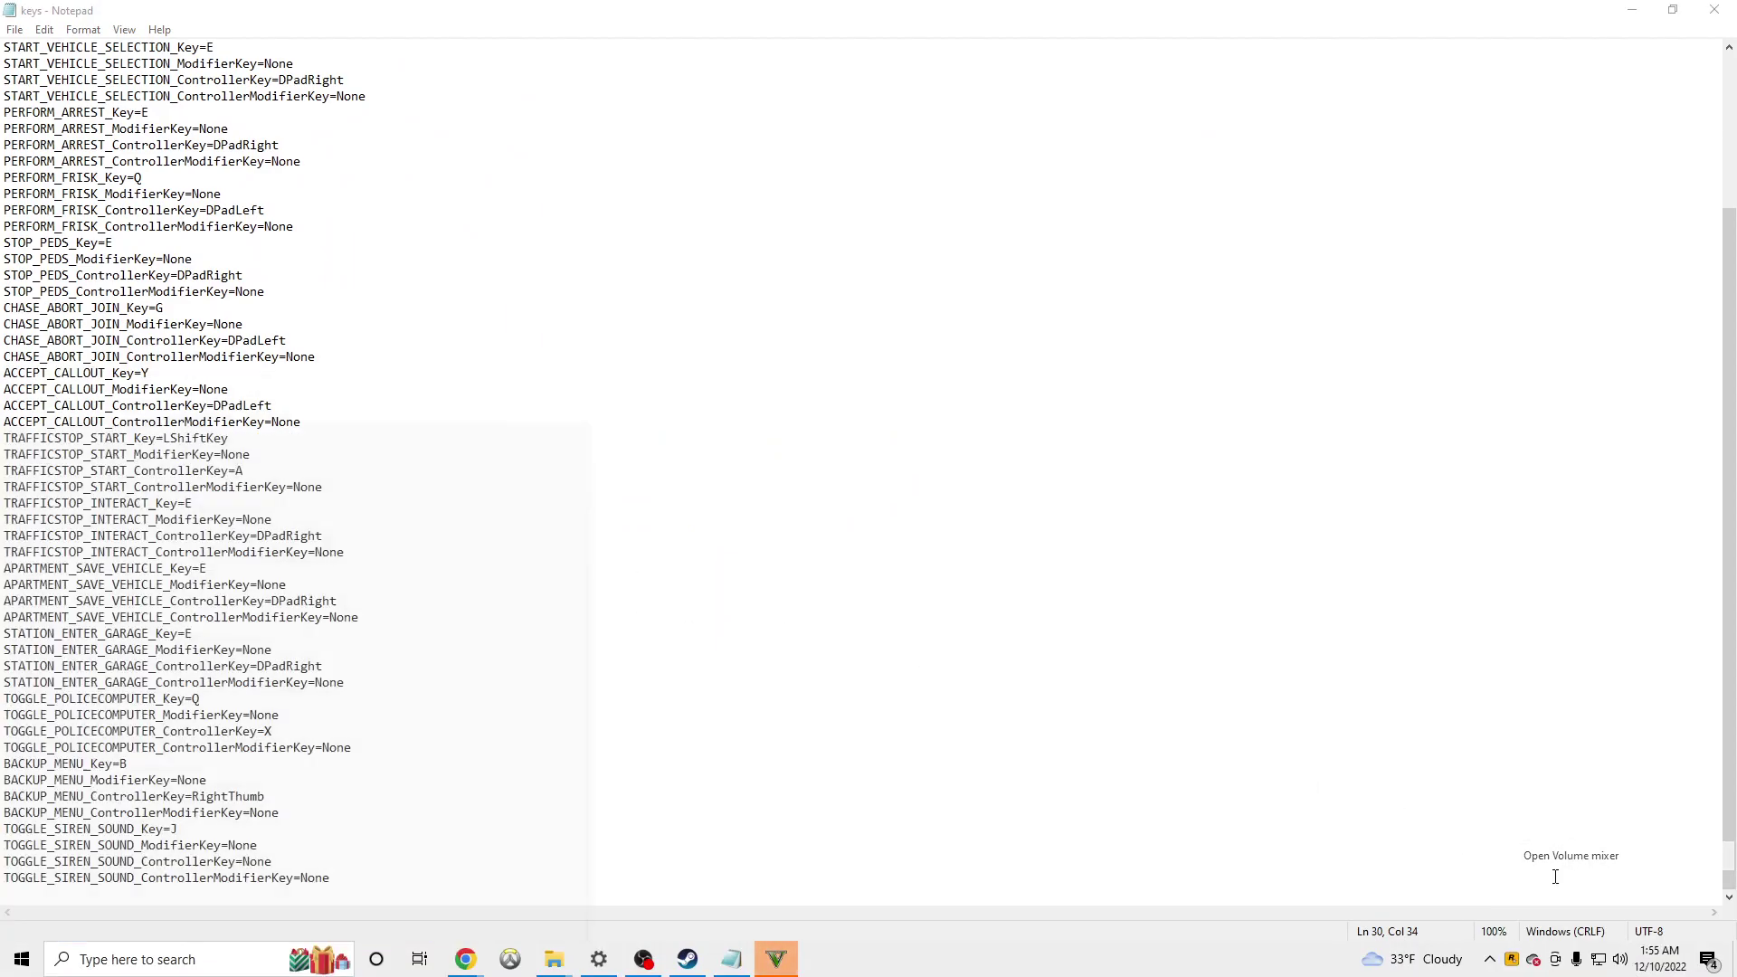
left_click_drag(1660, 758, 1660, 828)
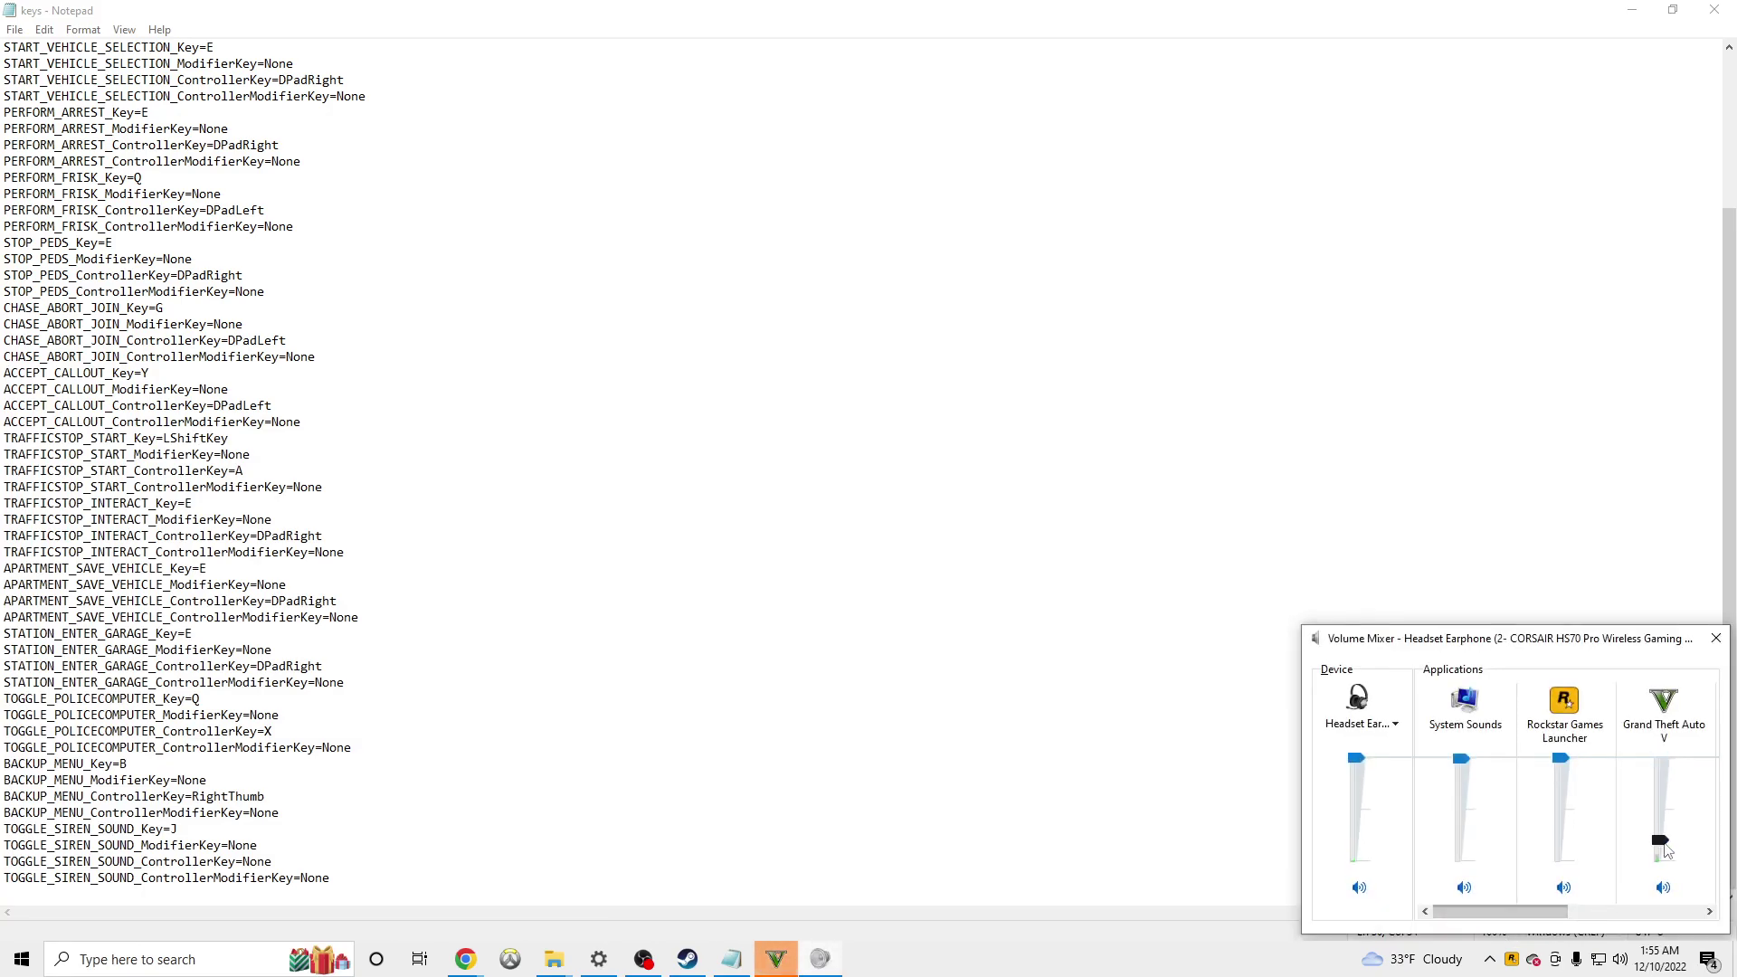
key("Escape")
Return to the top of the keys file, select the DPadDown value, and show the File menu.
scroll(139, 611, "up", 4)
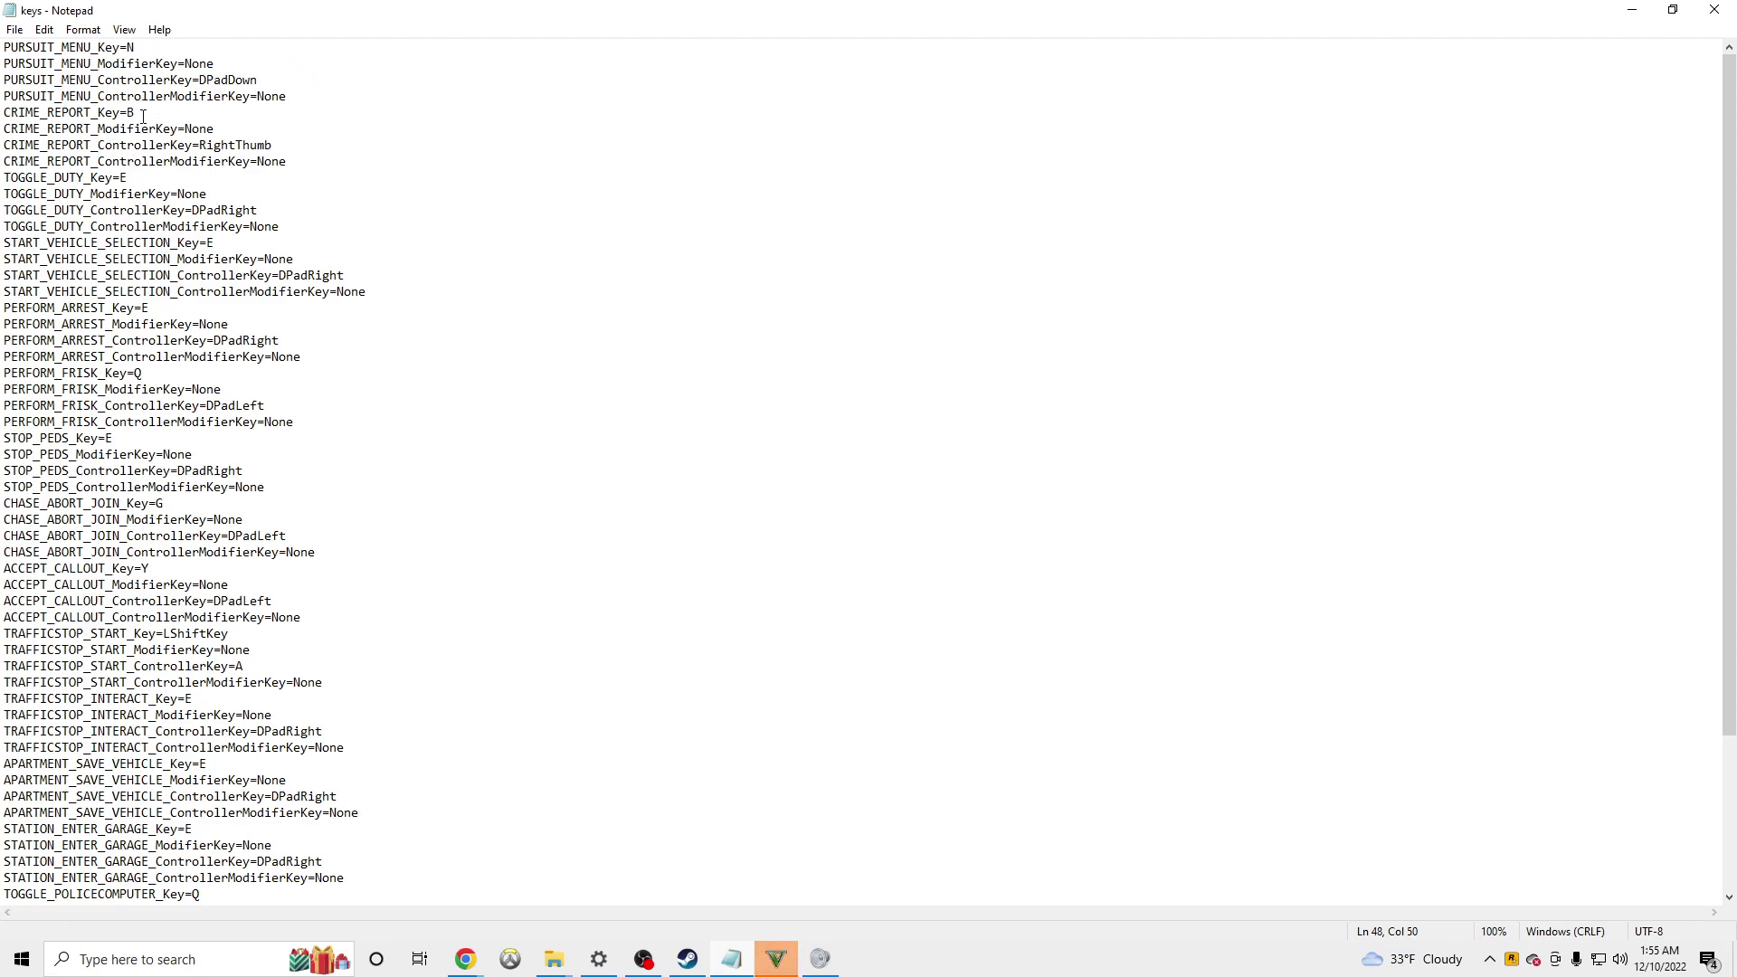
left_click(143, 116)
left_click_drag(260, 80, 201, 80)
left_click(14, 29)
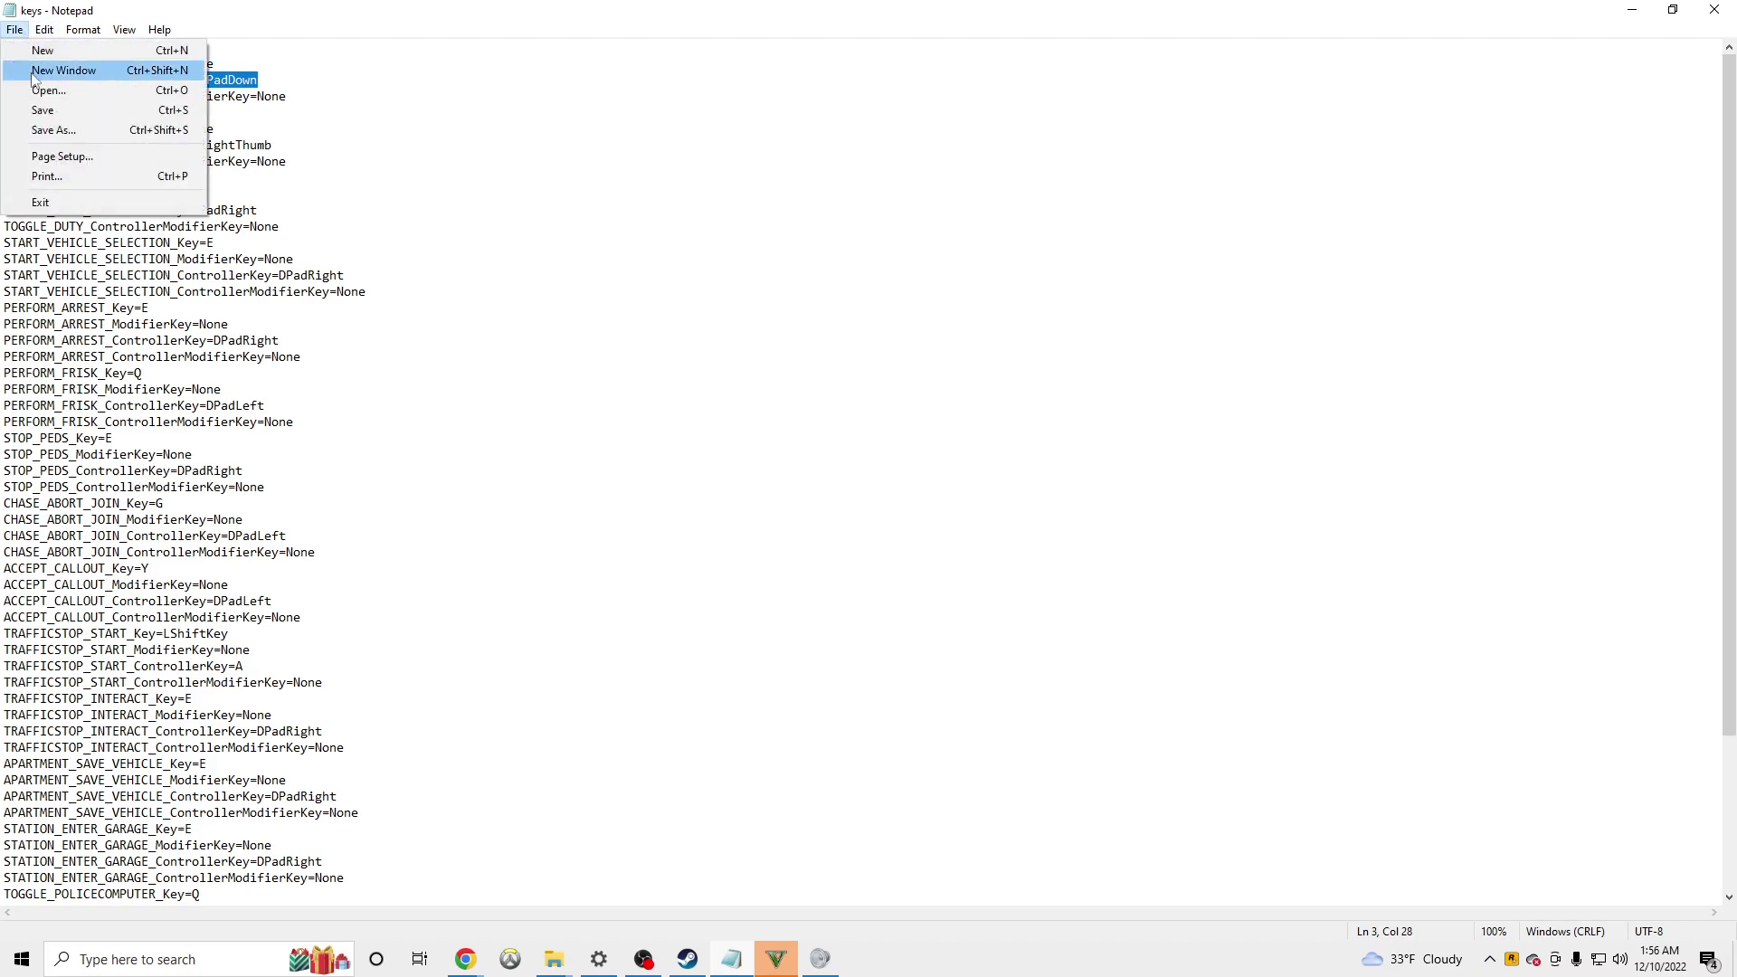